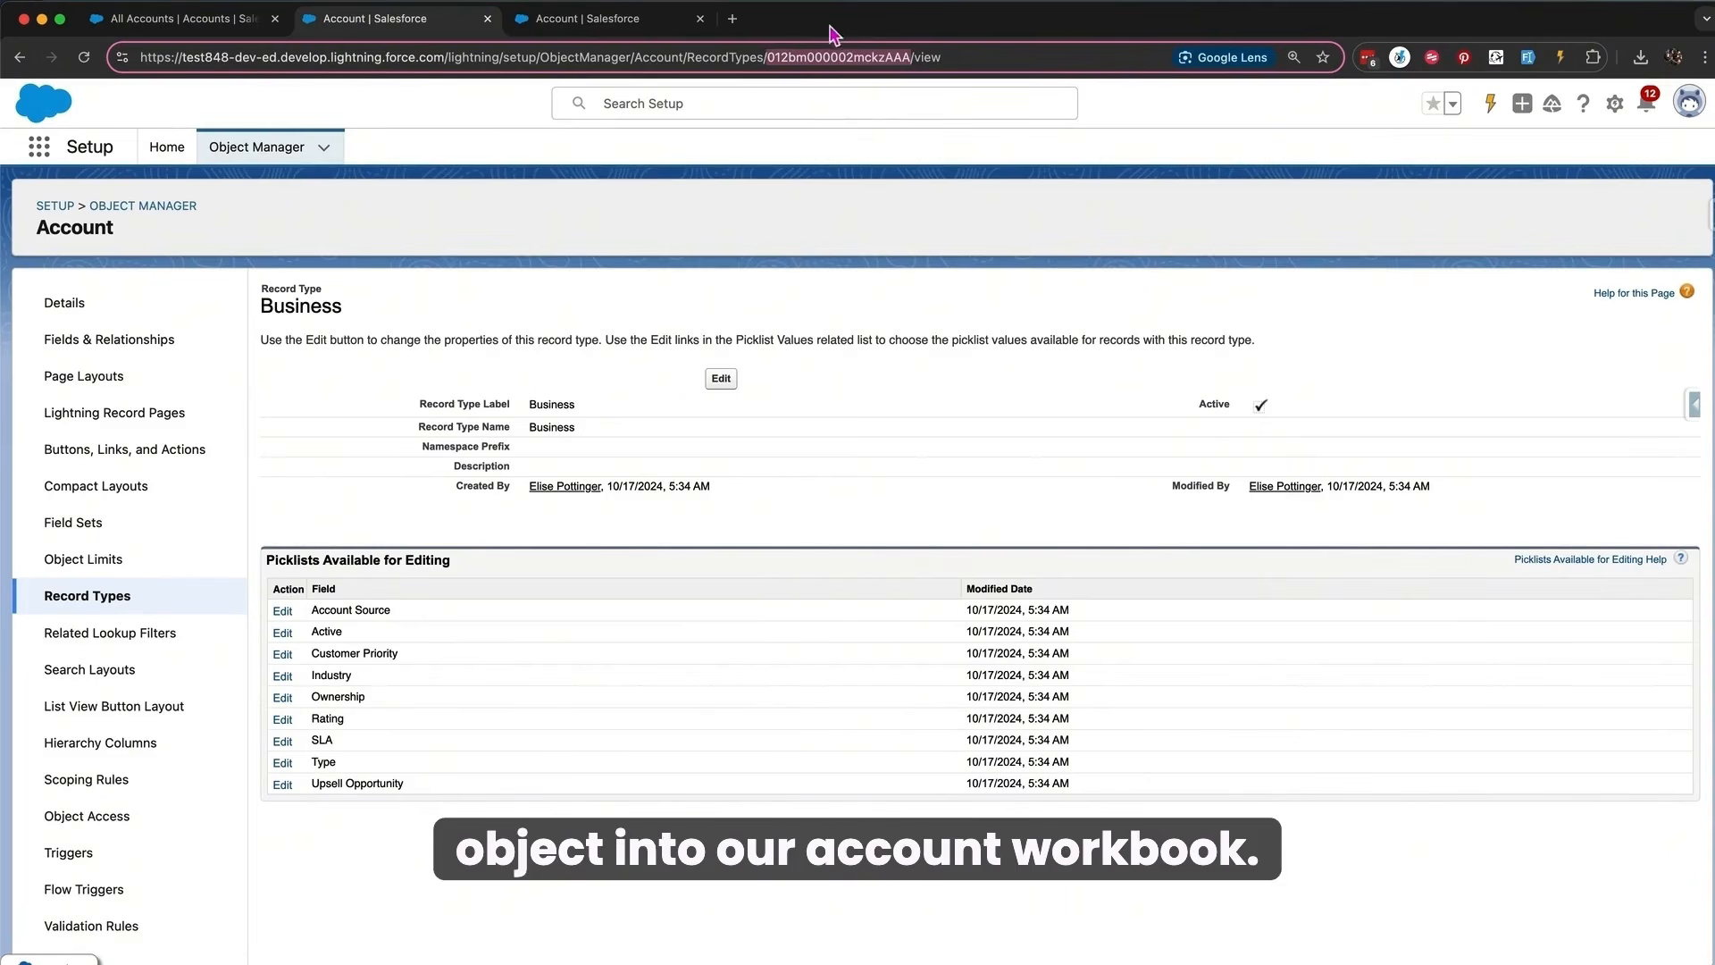
# Step: Check the External ID setting of the LegacyId custom field on the Account object
pyautogui.click(609, 25)
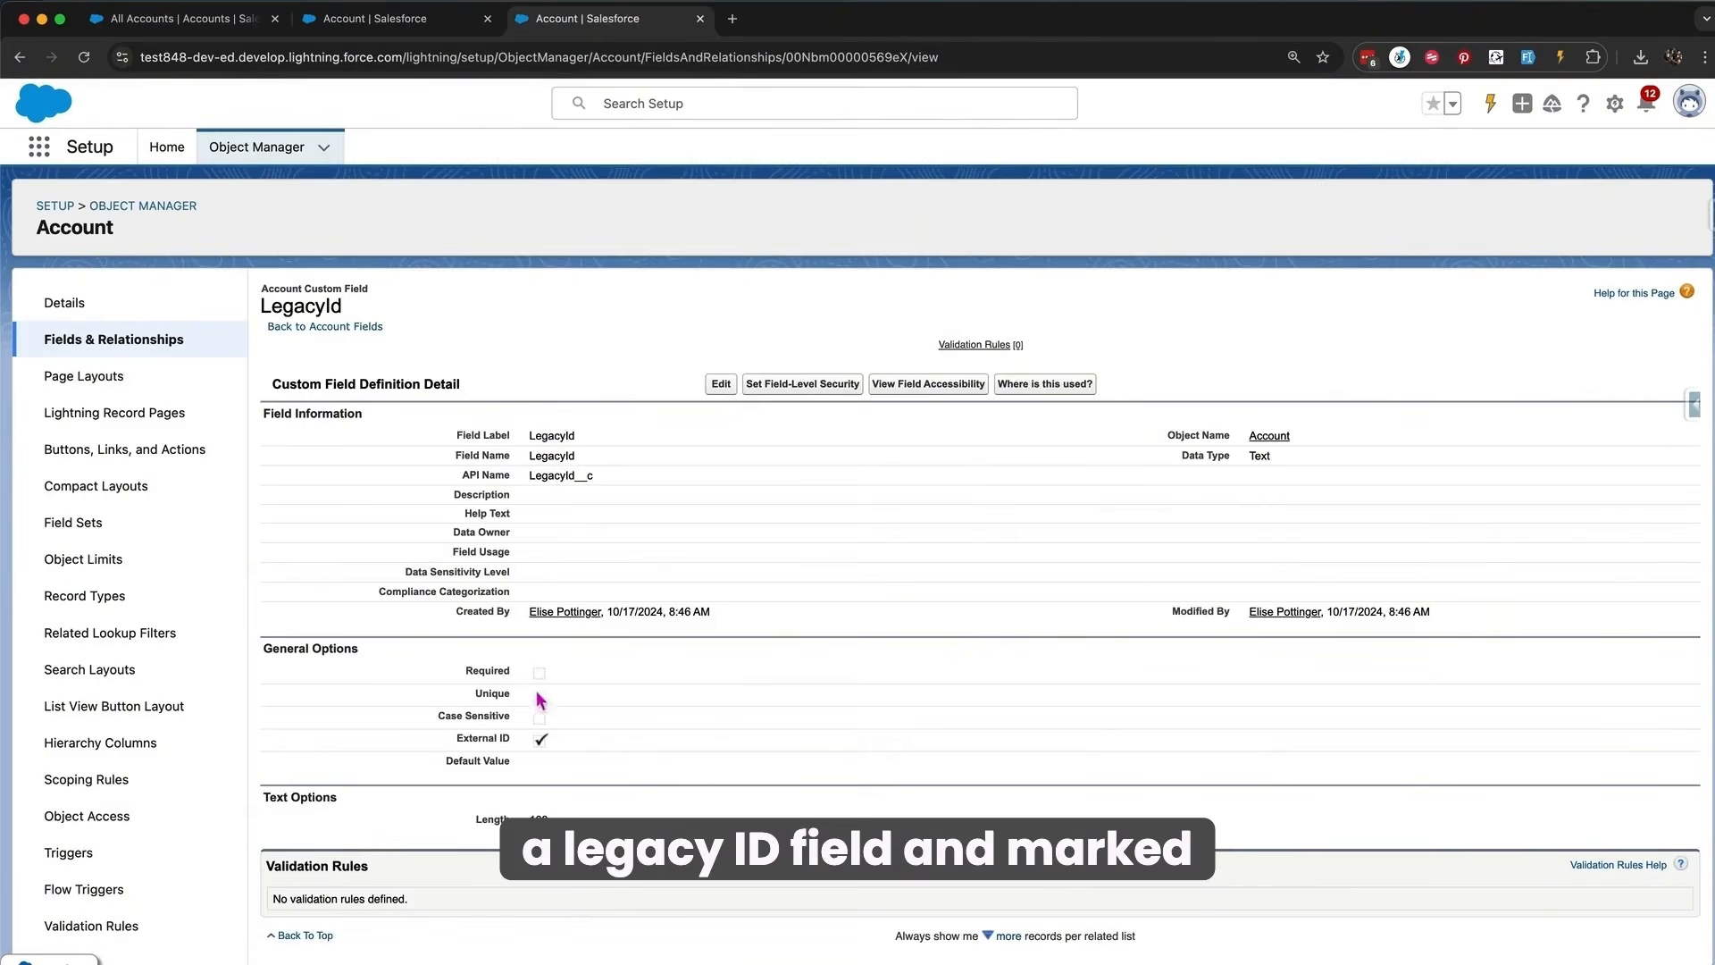
pyautogui.tripleClick(541, 739)
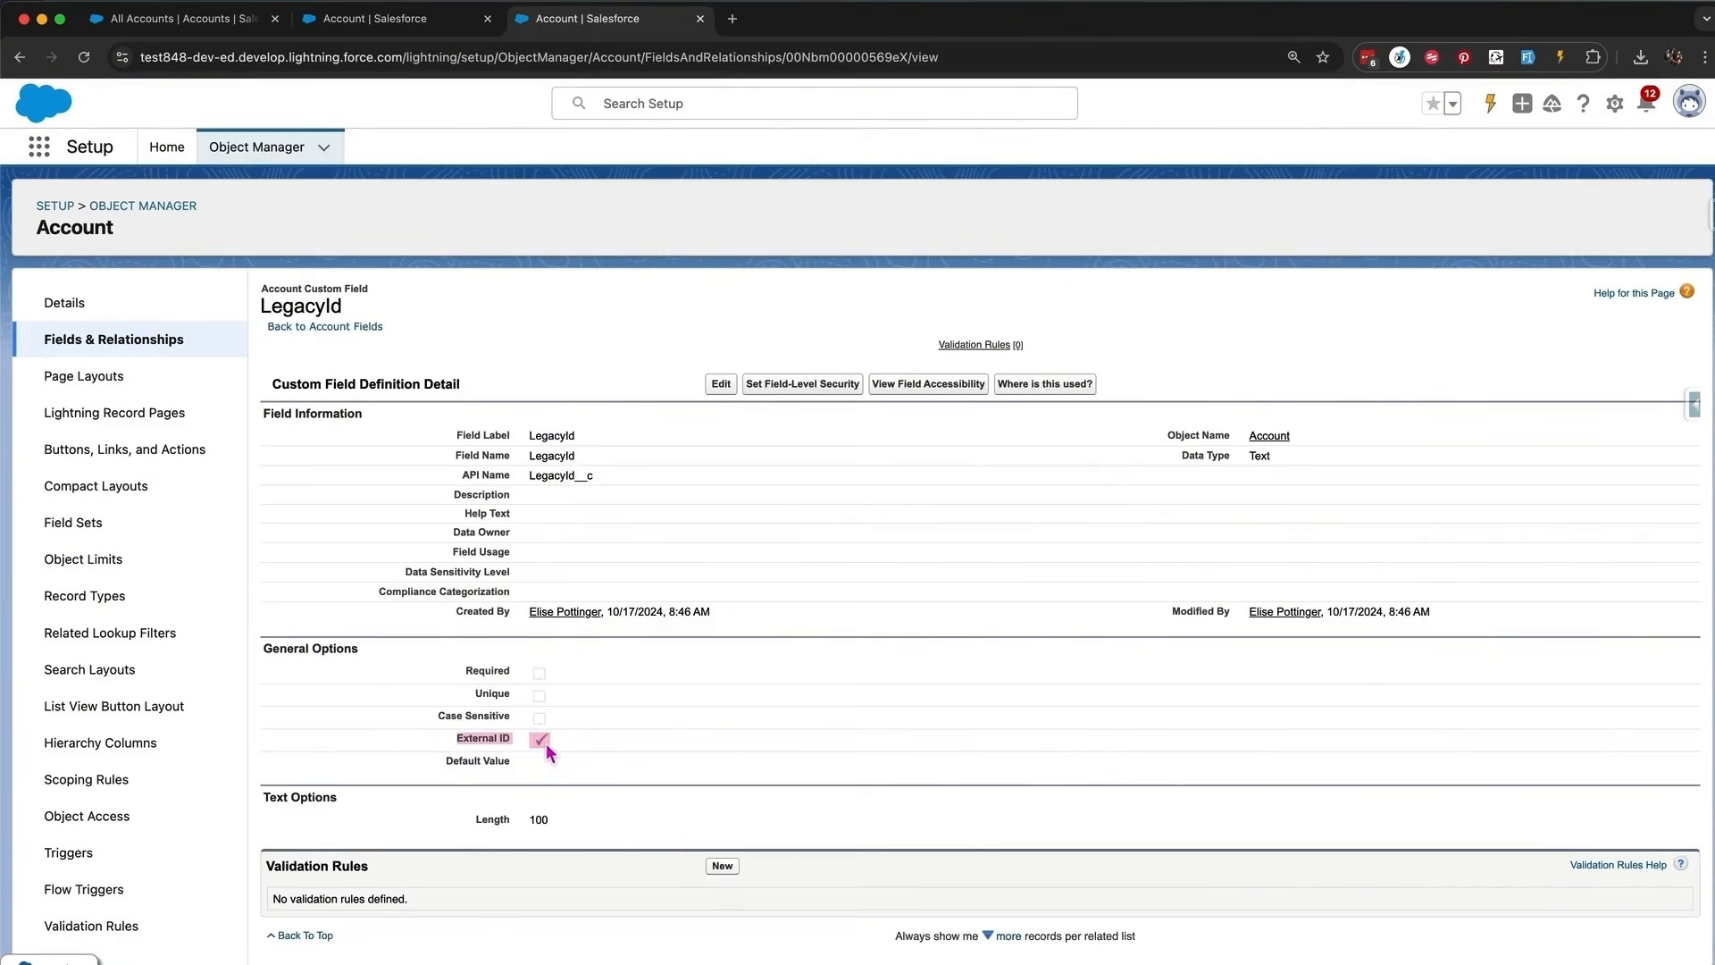
pyautogui.click(574, 755)
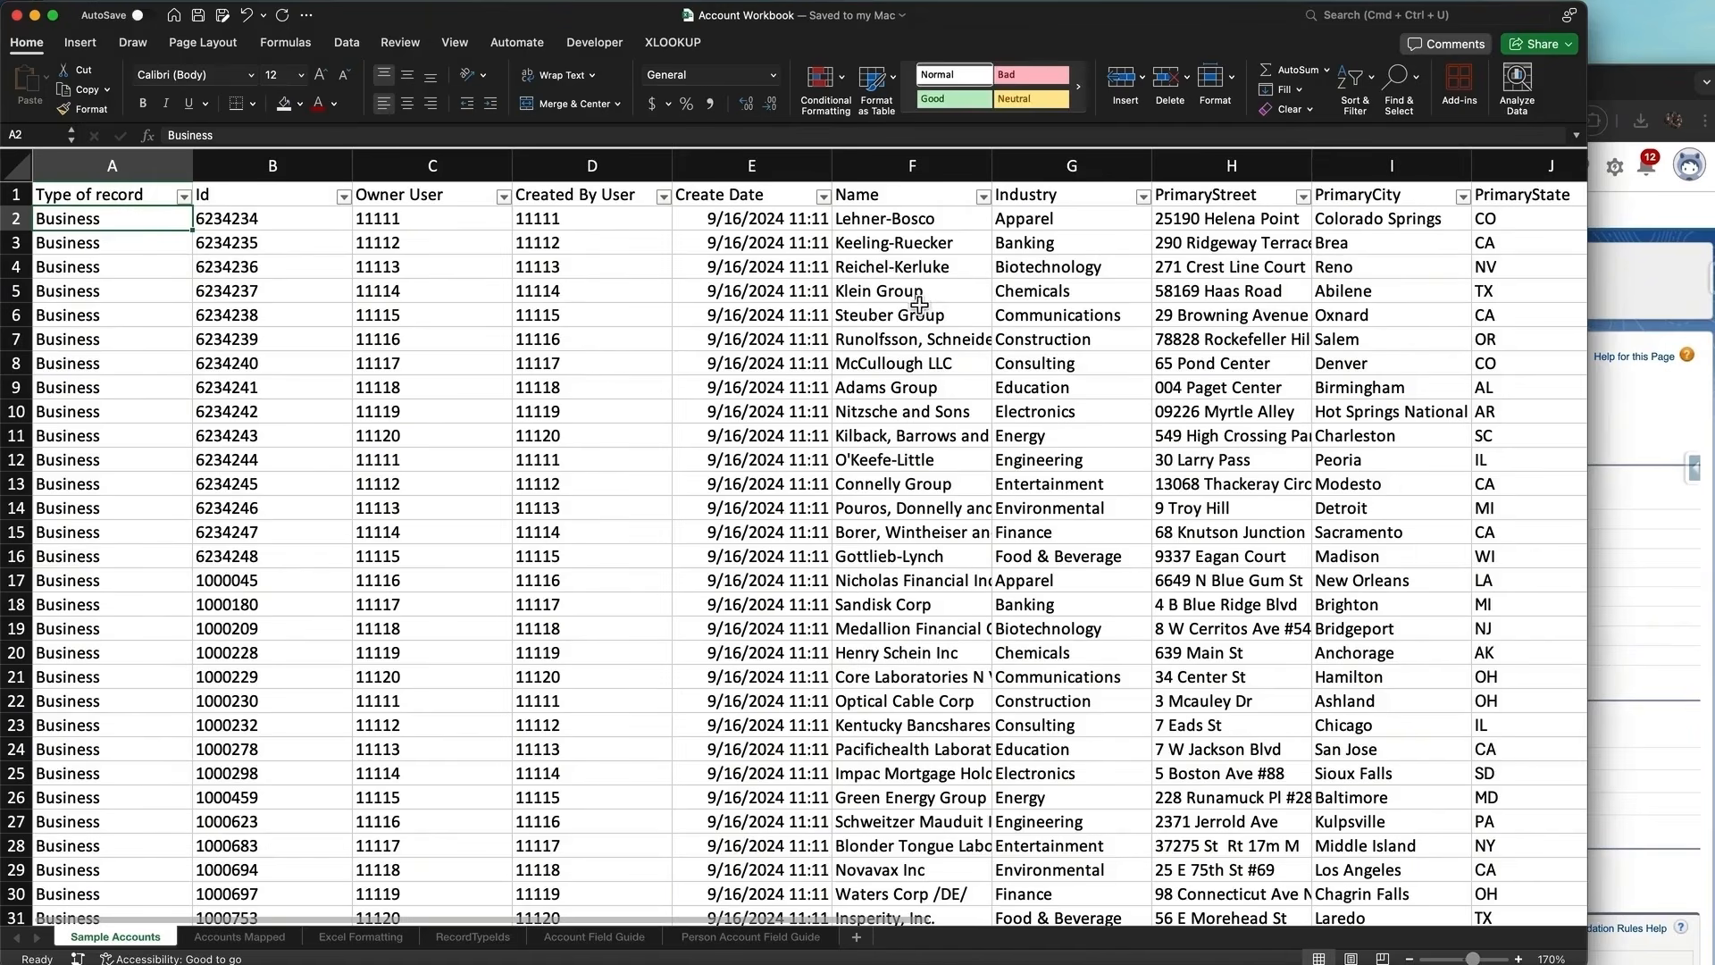
# Step: In Excel's Account Workbook, examine the Type of record, Id, Owner User and Created By User columns on the Sample Accounts sheet
pyautogui.moveTo(1633, 960); pyautogui.dragTo(1649, 959)
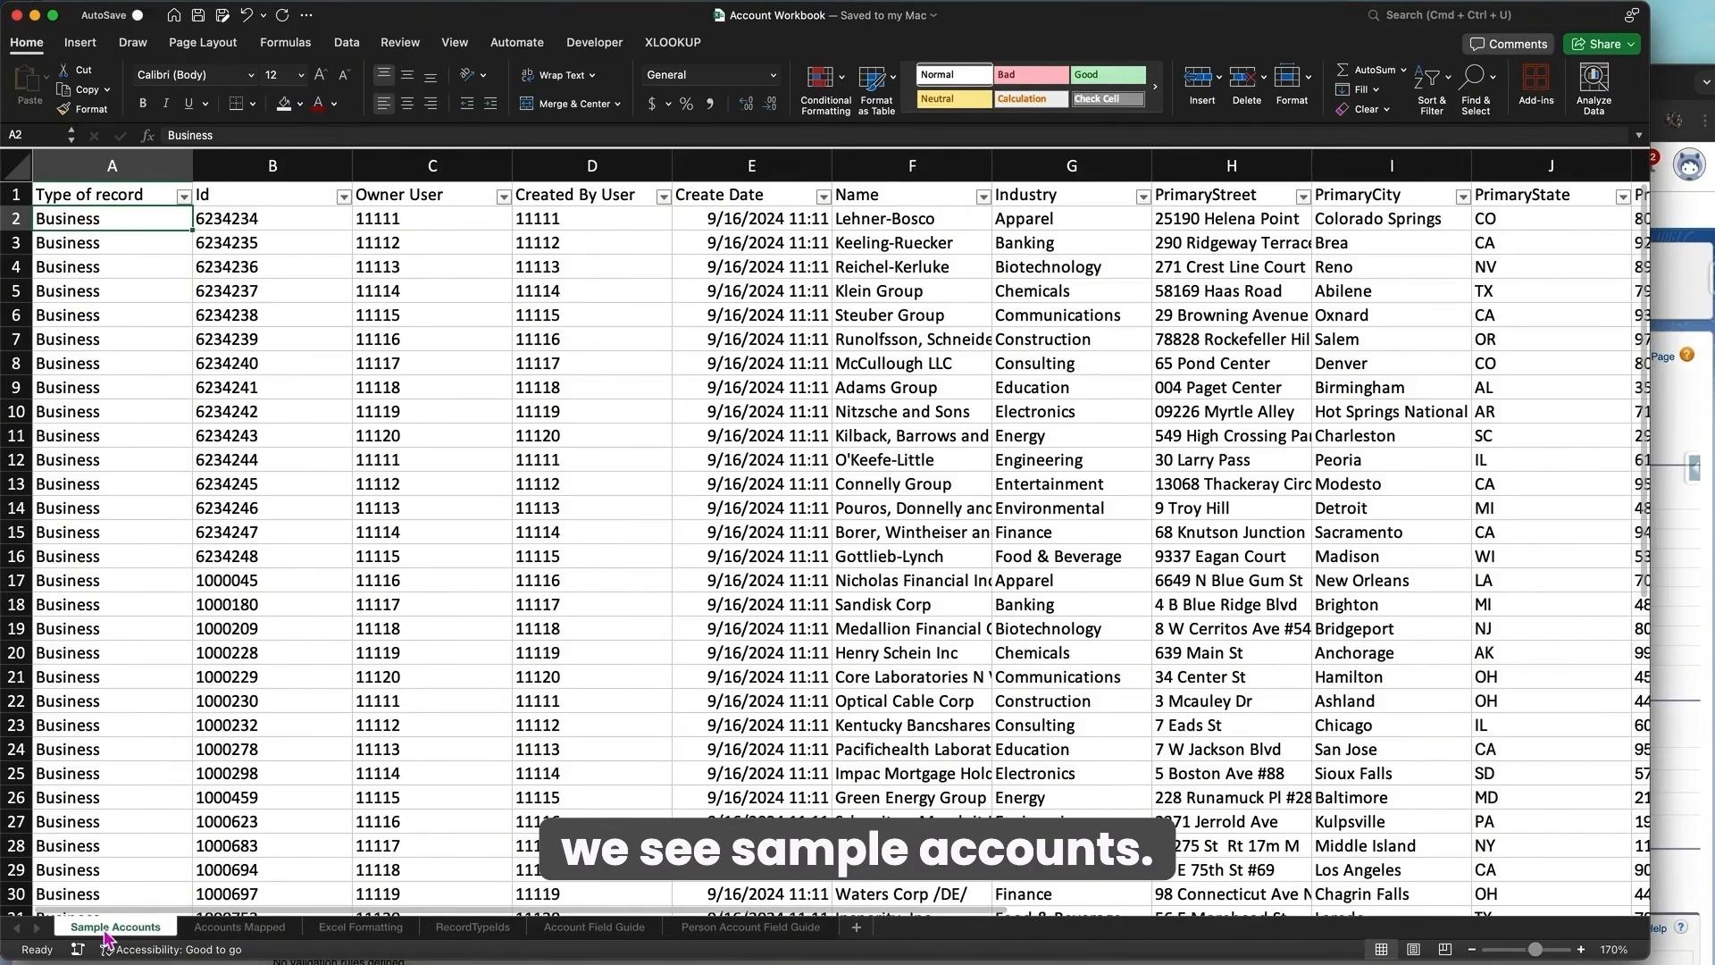
pyautogui.click(129, 204)
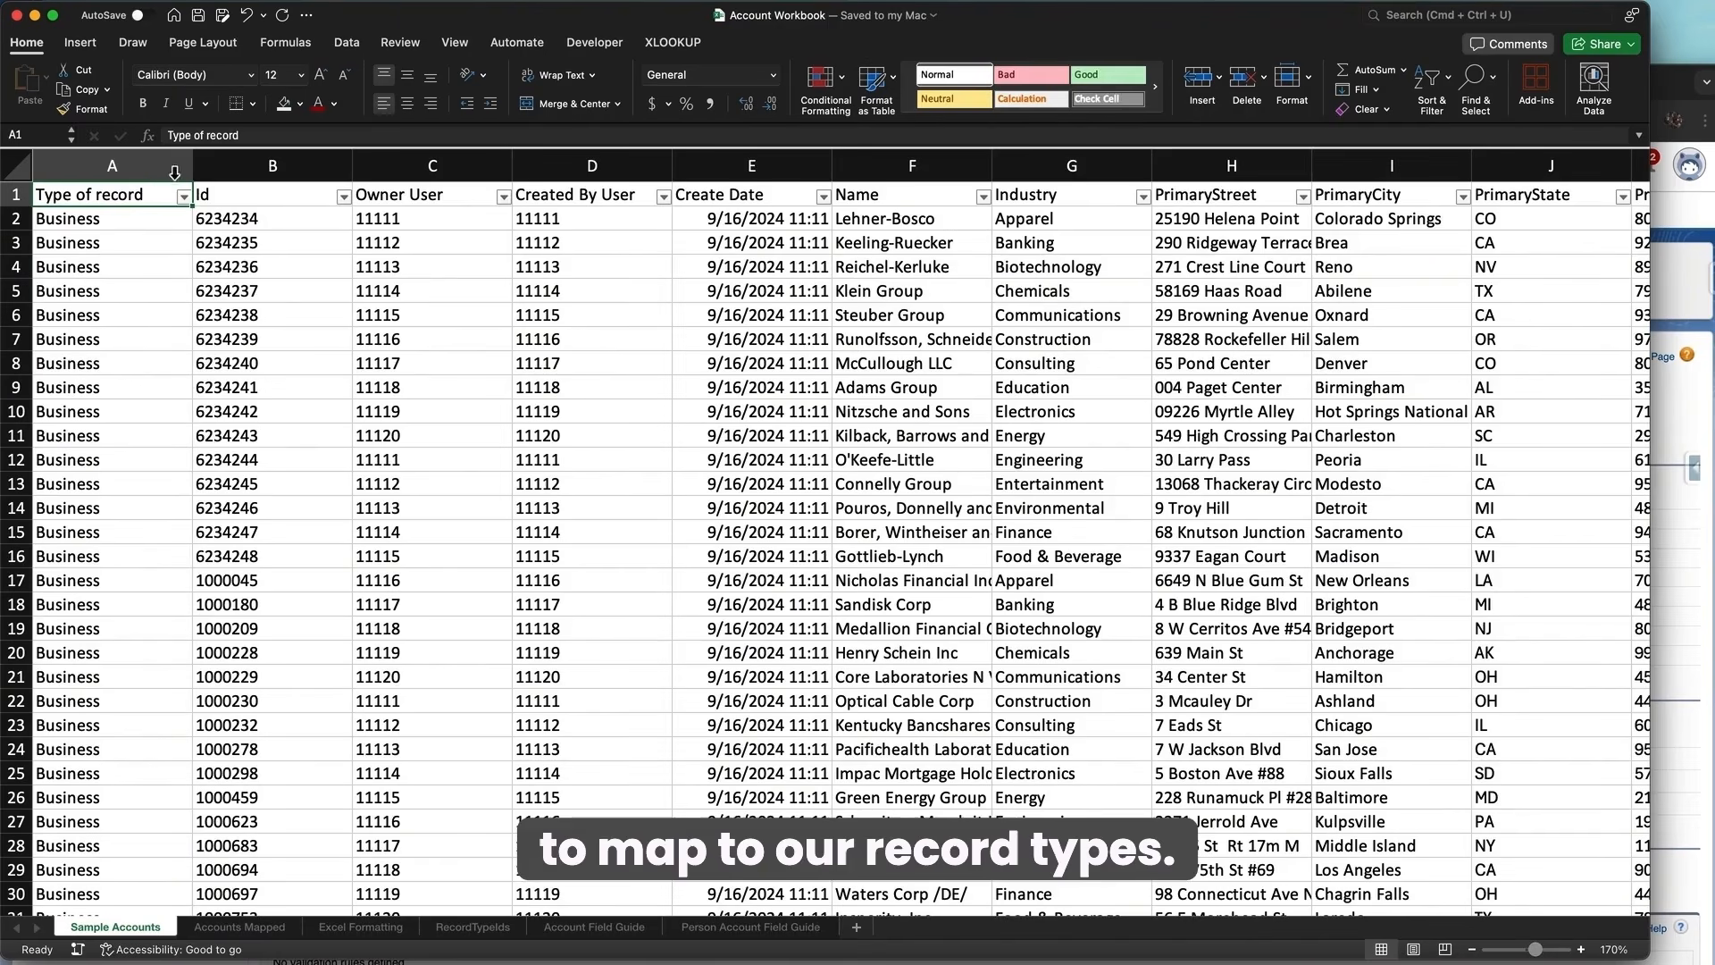
pyautogui.click(250, 200)
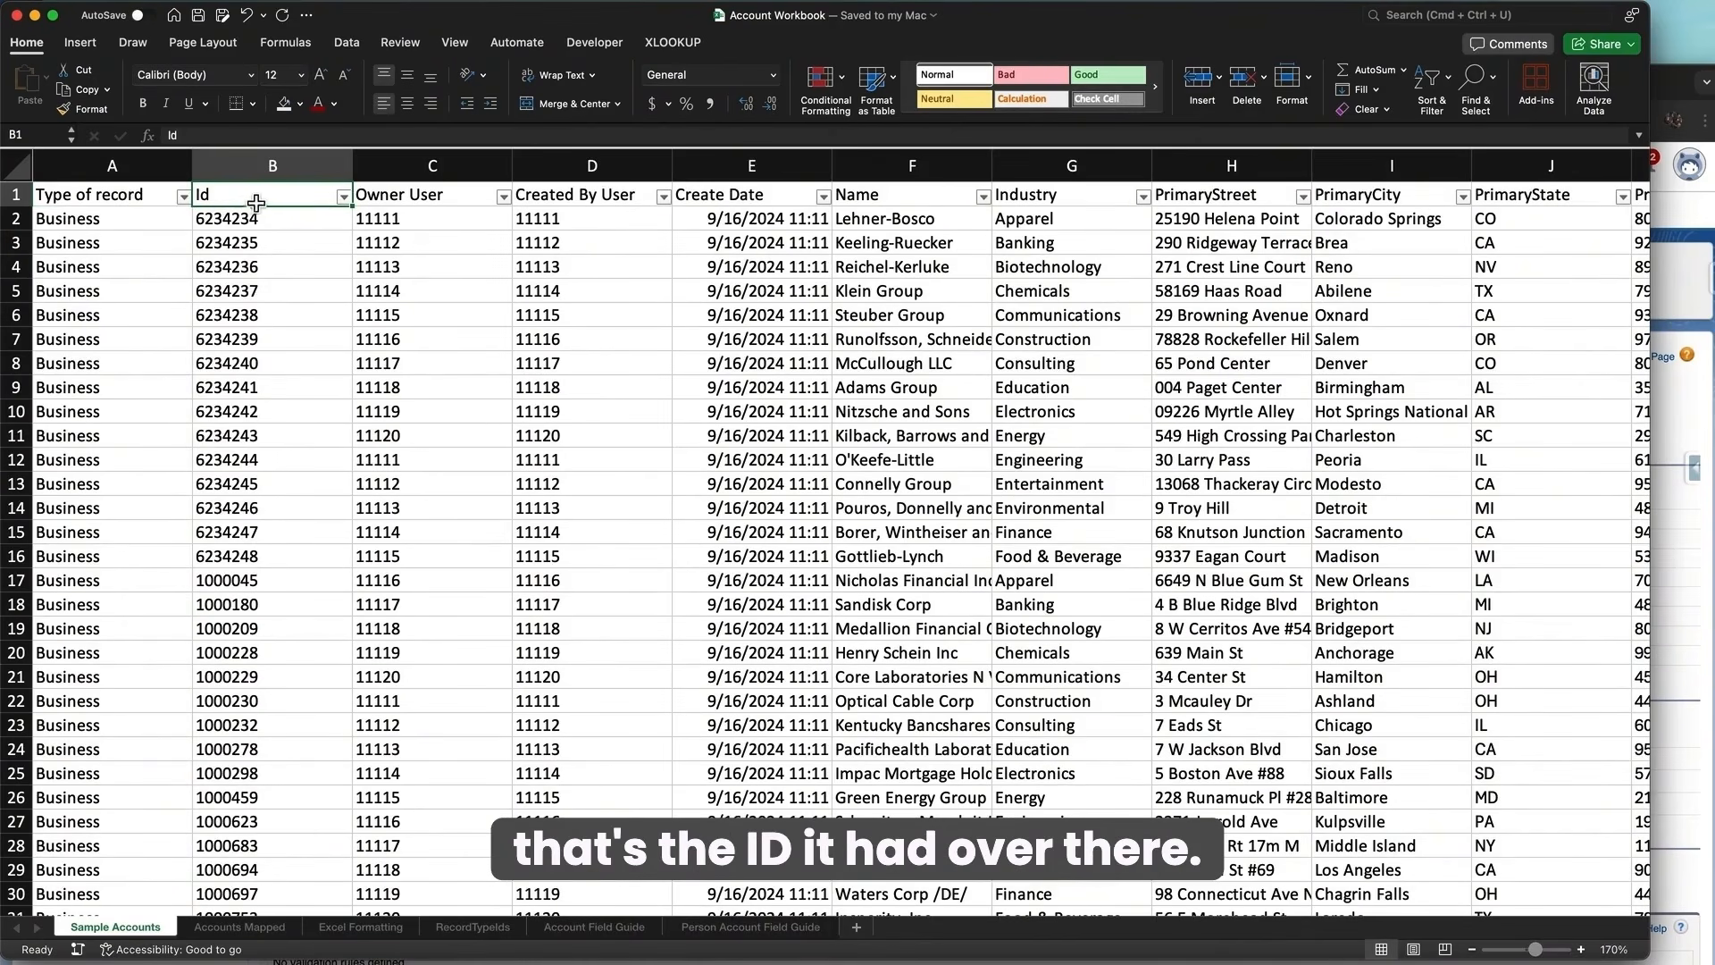
pyautogui.click(377, 195)
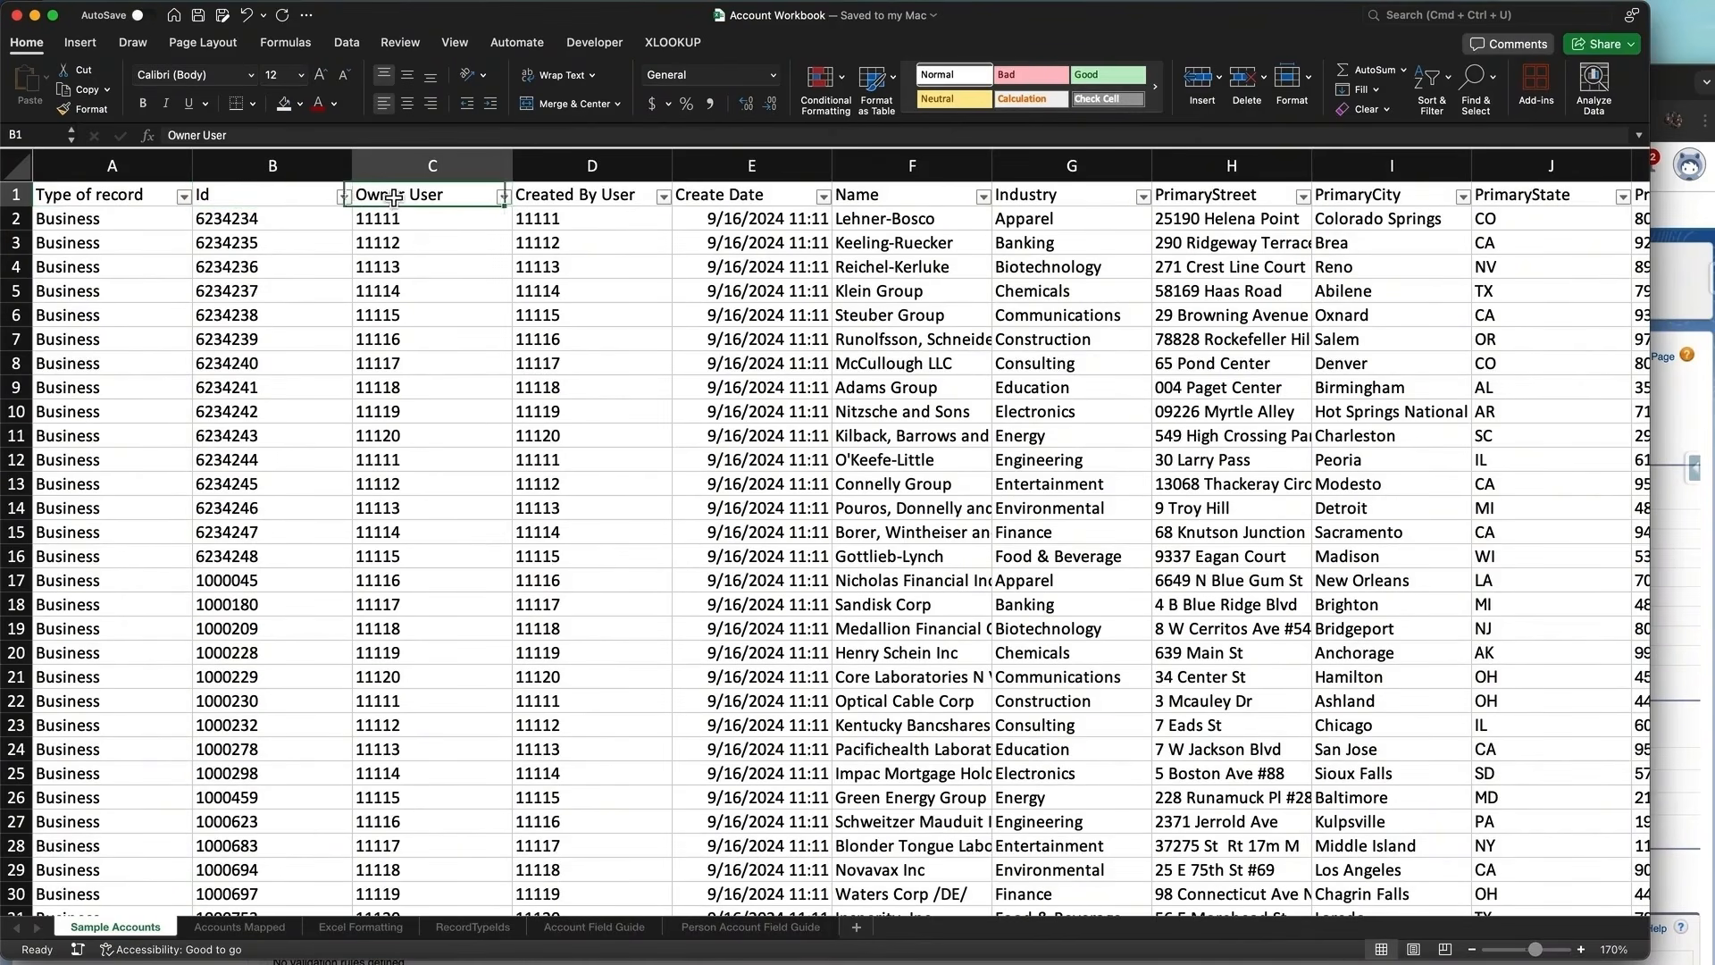
pyautogui.click(608, 198)
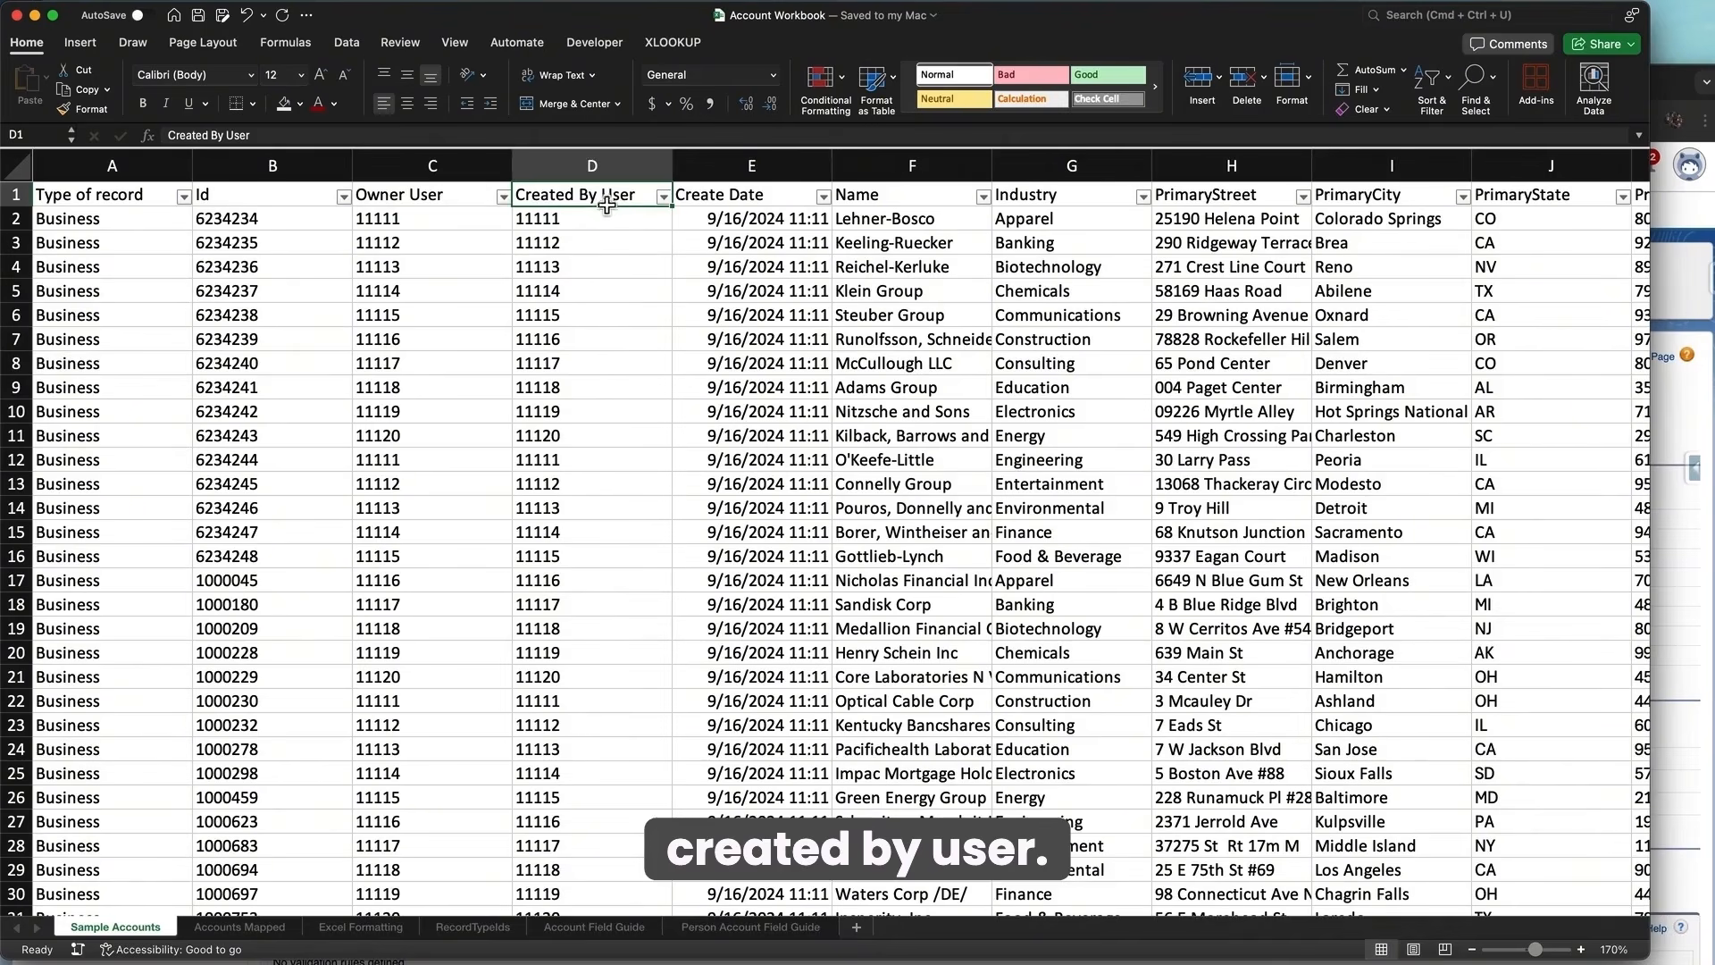
pyautogui.click(478, 198)
pyautogui.click(452, 226)
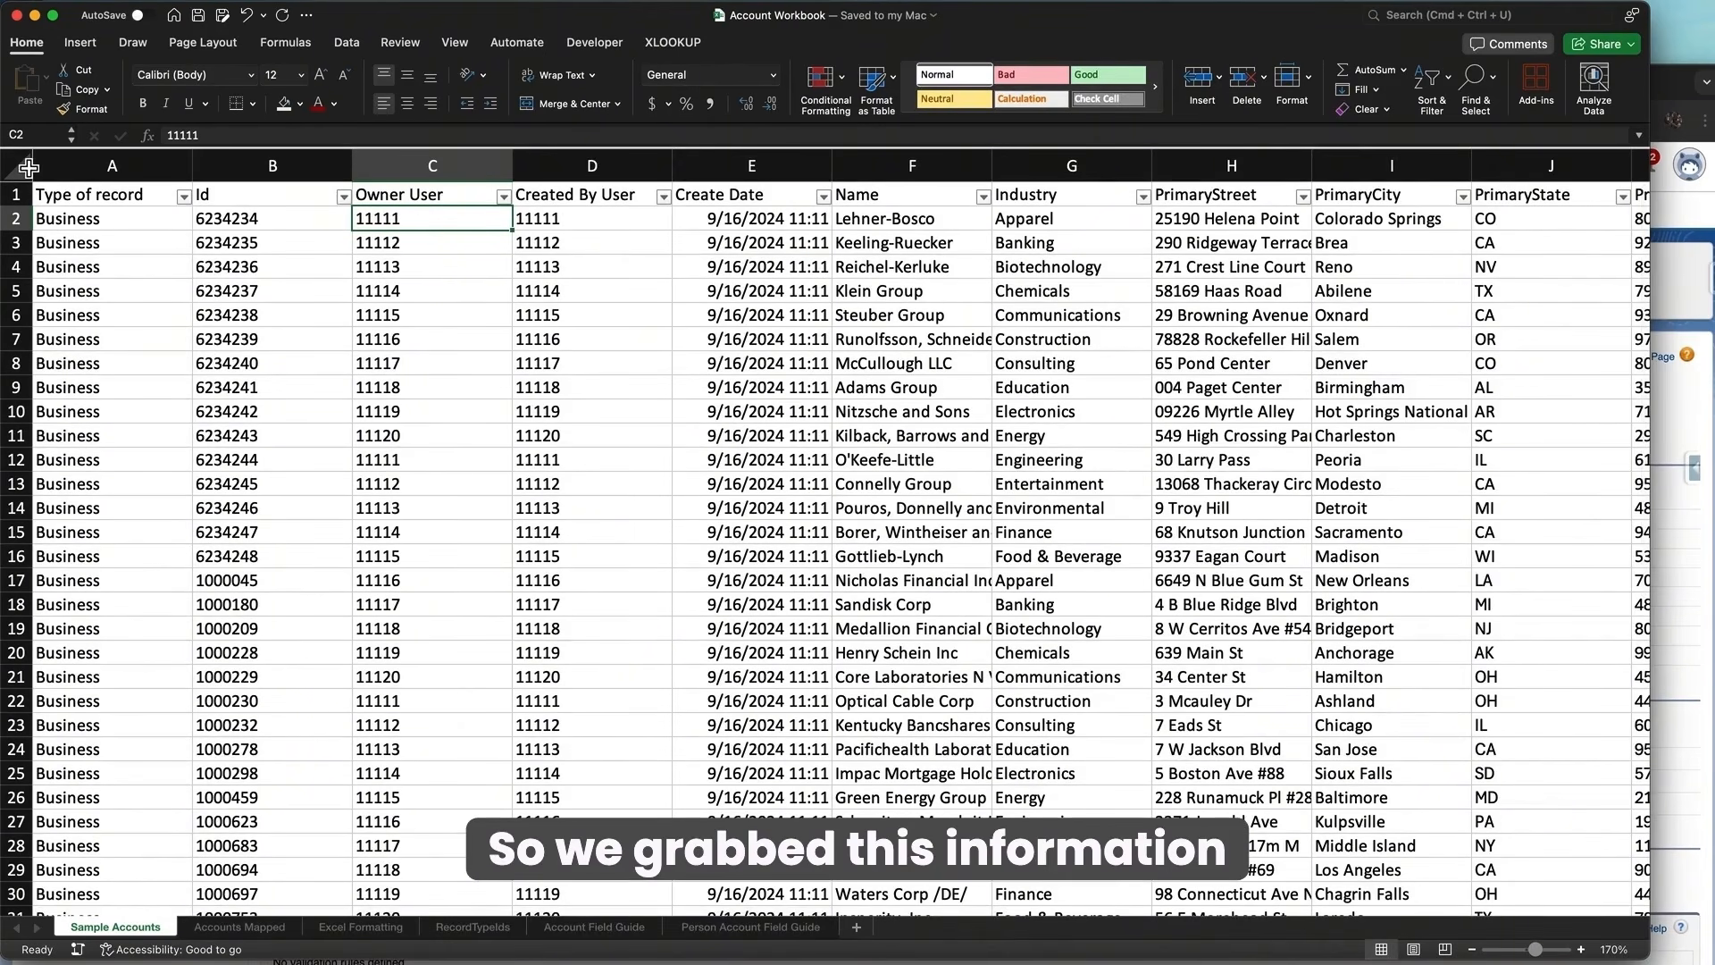
# Step: Examine the RecordType:RecordType-Name and RecordTypeId mapping headers on the Accounts Mapped sheet
pyautogui.click(295, 928)
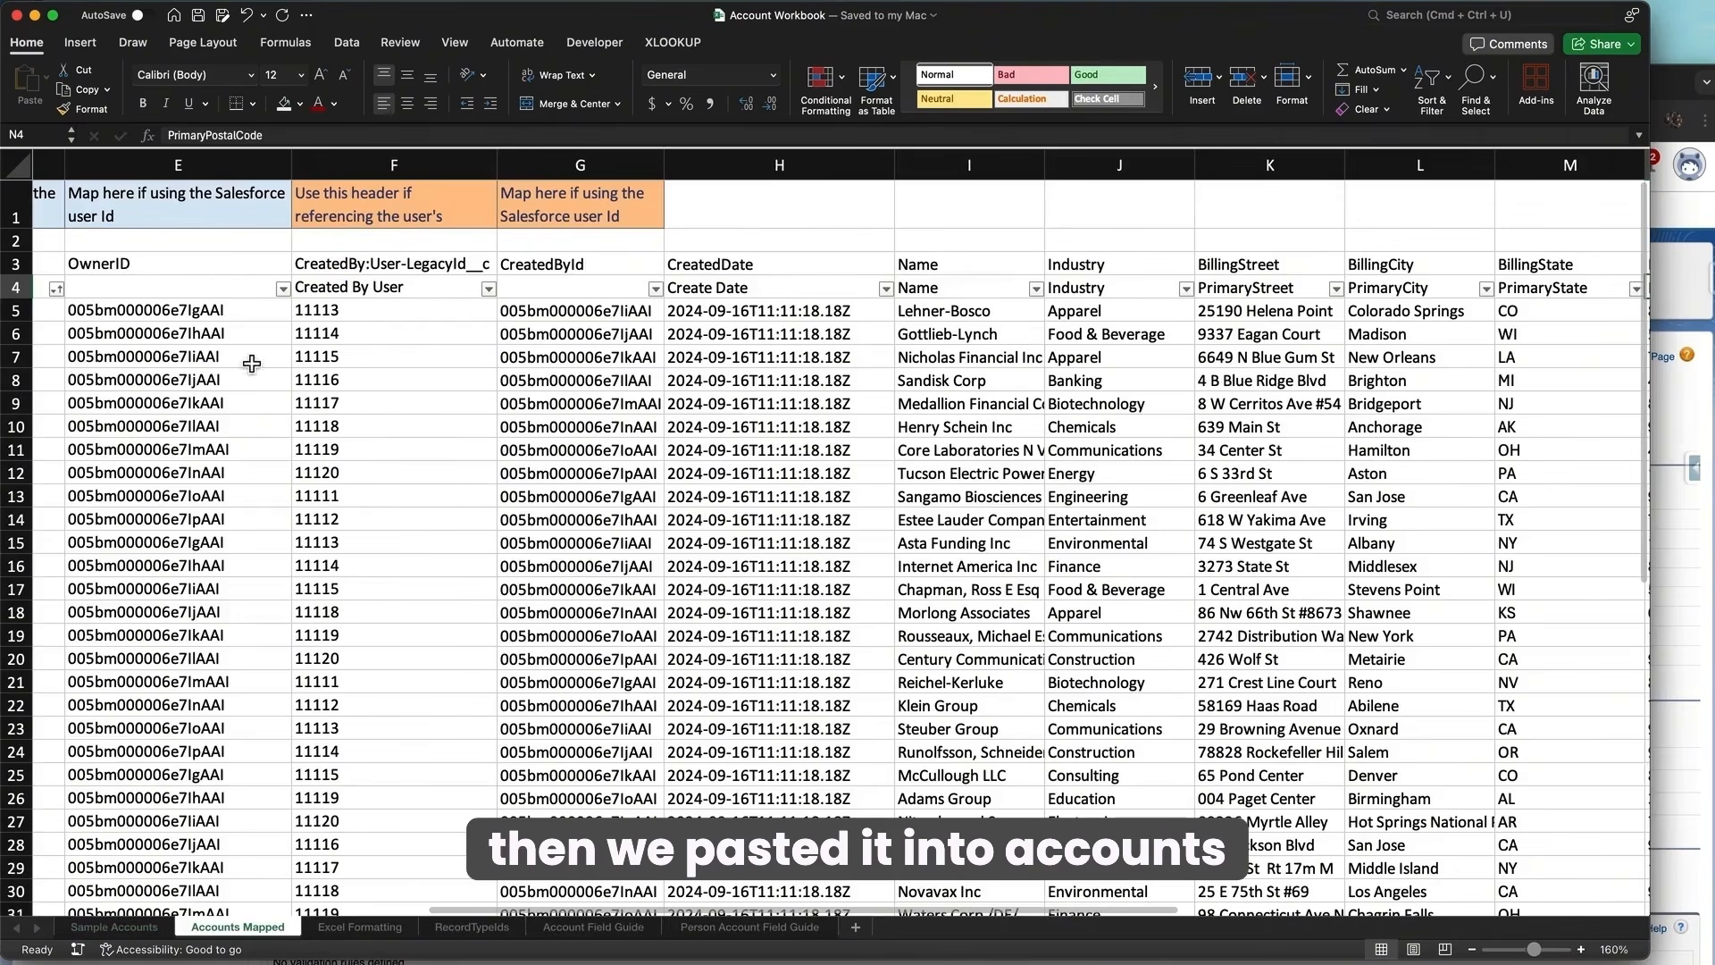
pyautogui.scroll(3, 153, 333)
pyautogui.hscroll(-5, 153, 333)
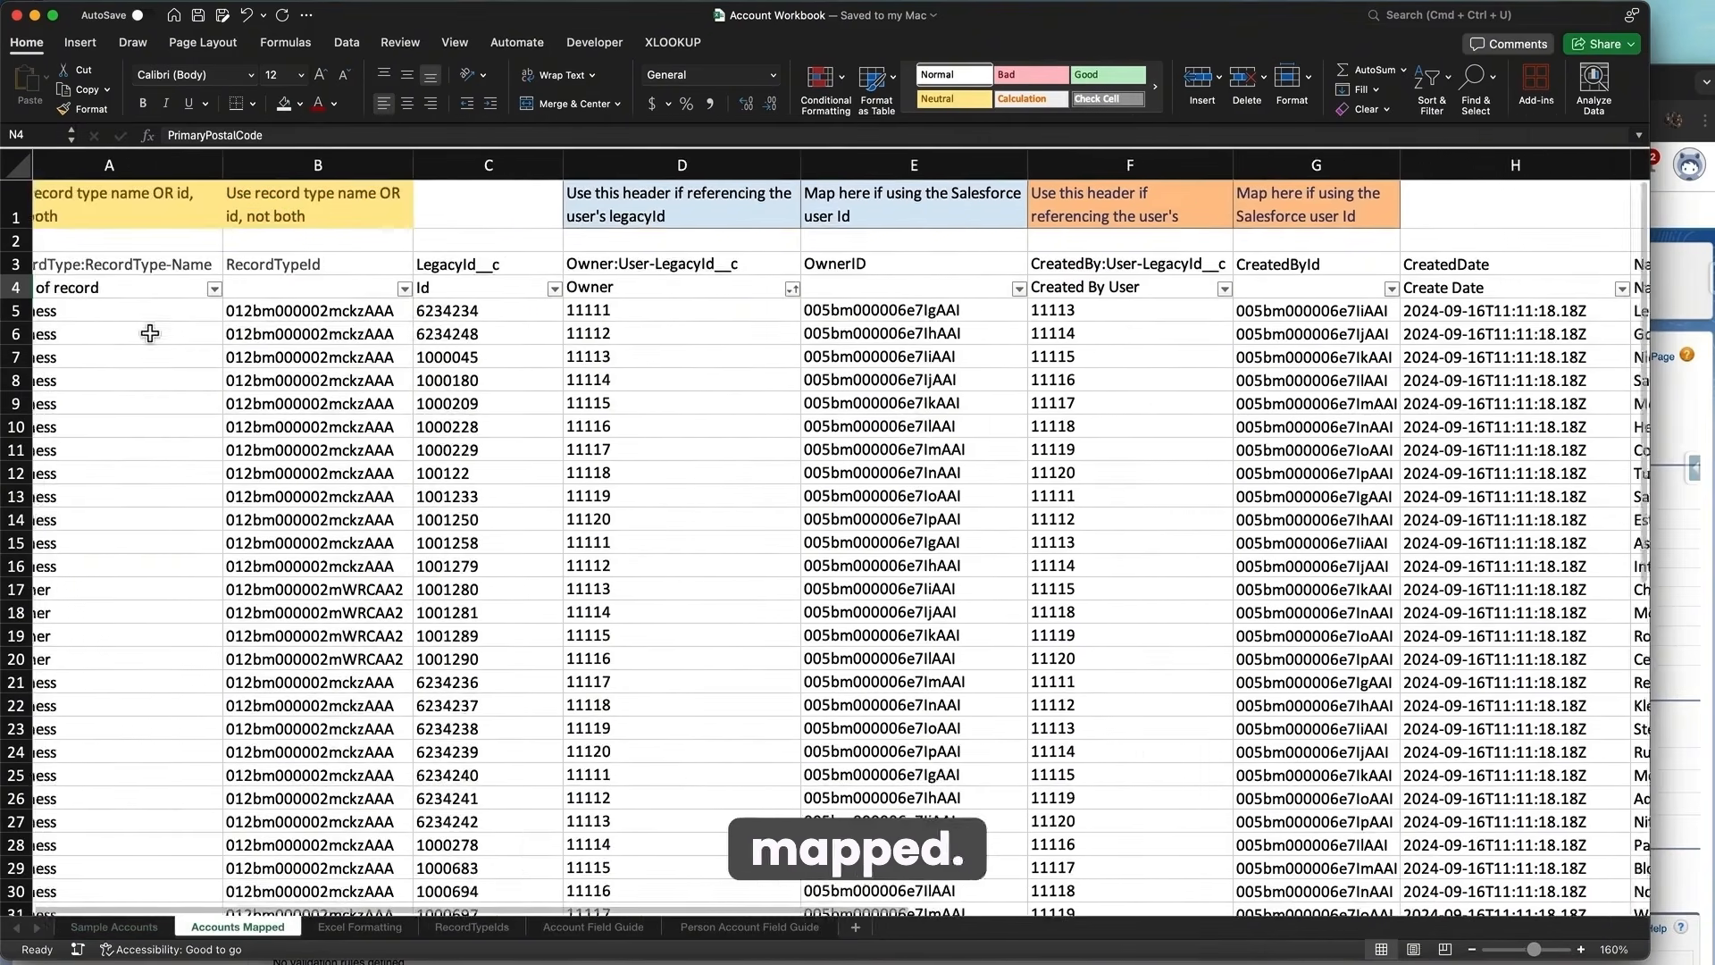
pyautogui.hscroll(2, 150, 322)
pyautogui.hscroll(-2, 154, 327)
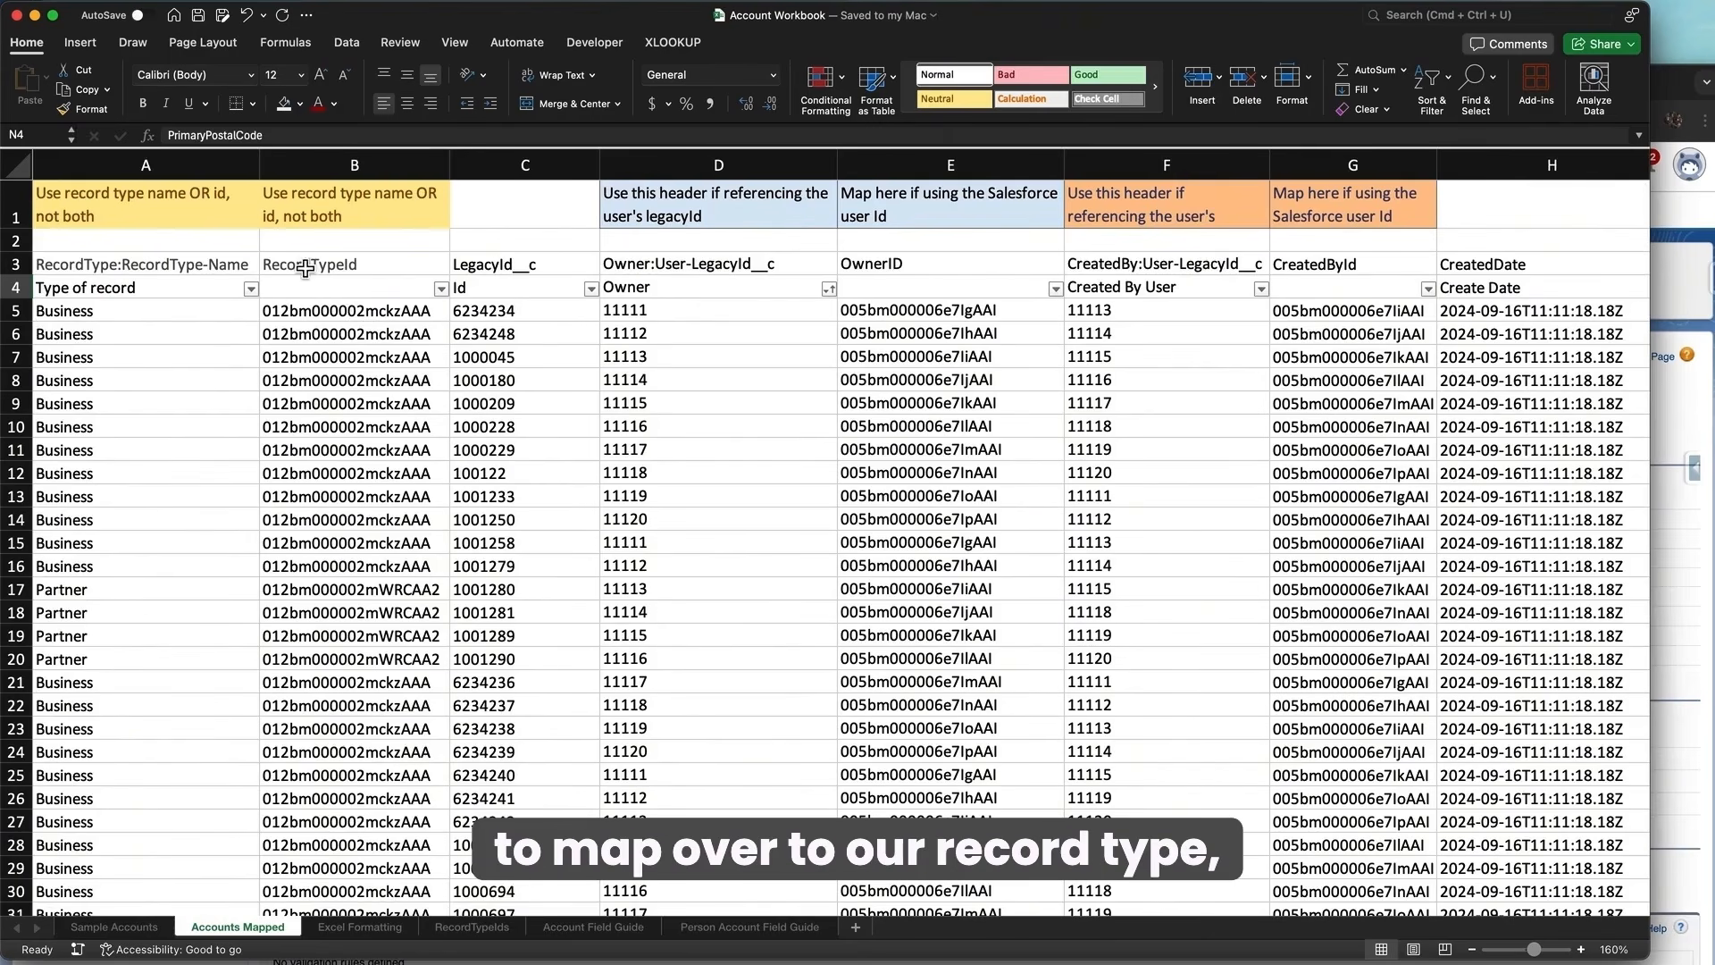
pyautogui.click(162, 273)
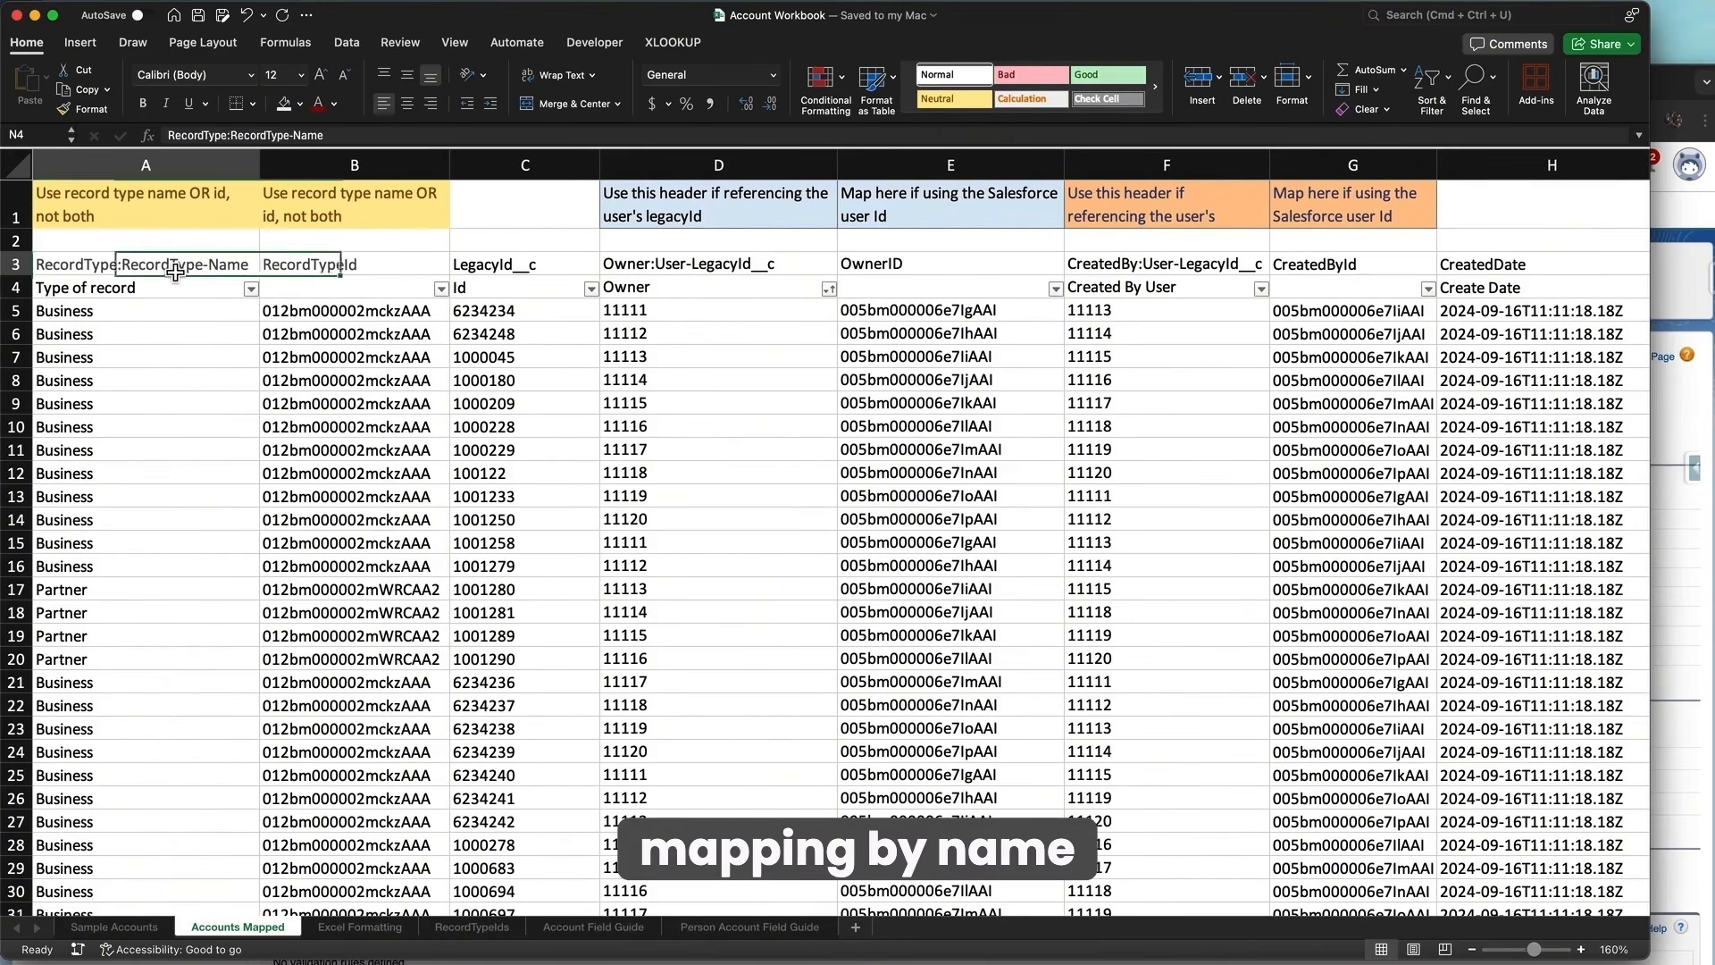
pyautogui.click(400, 273)
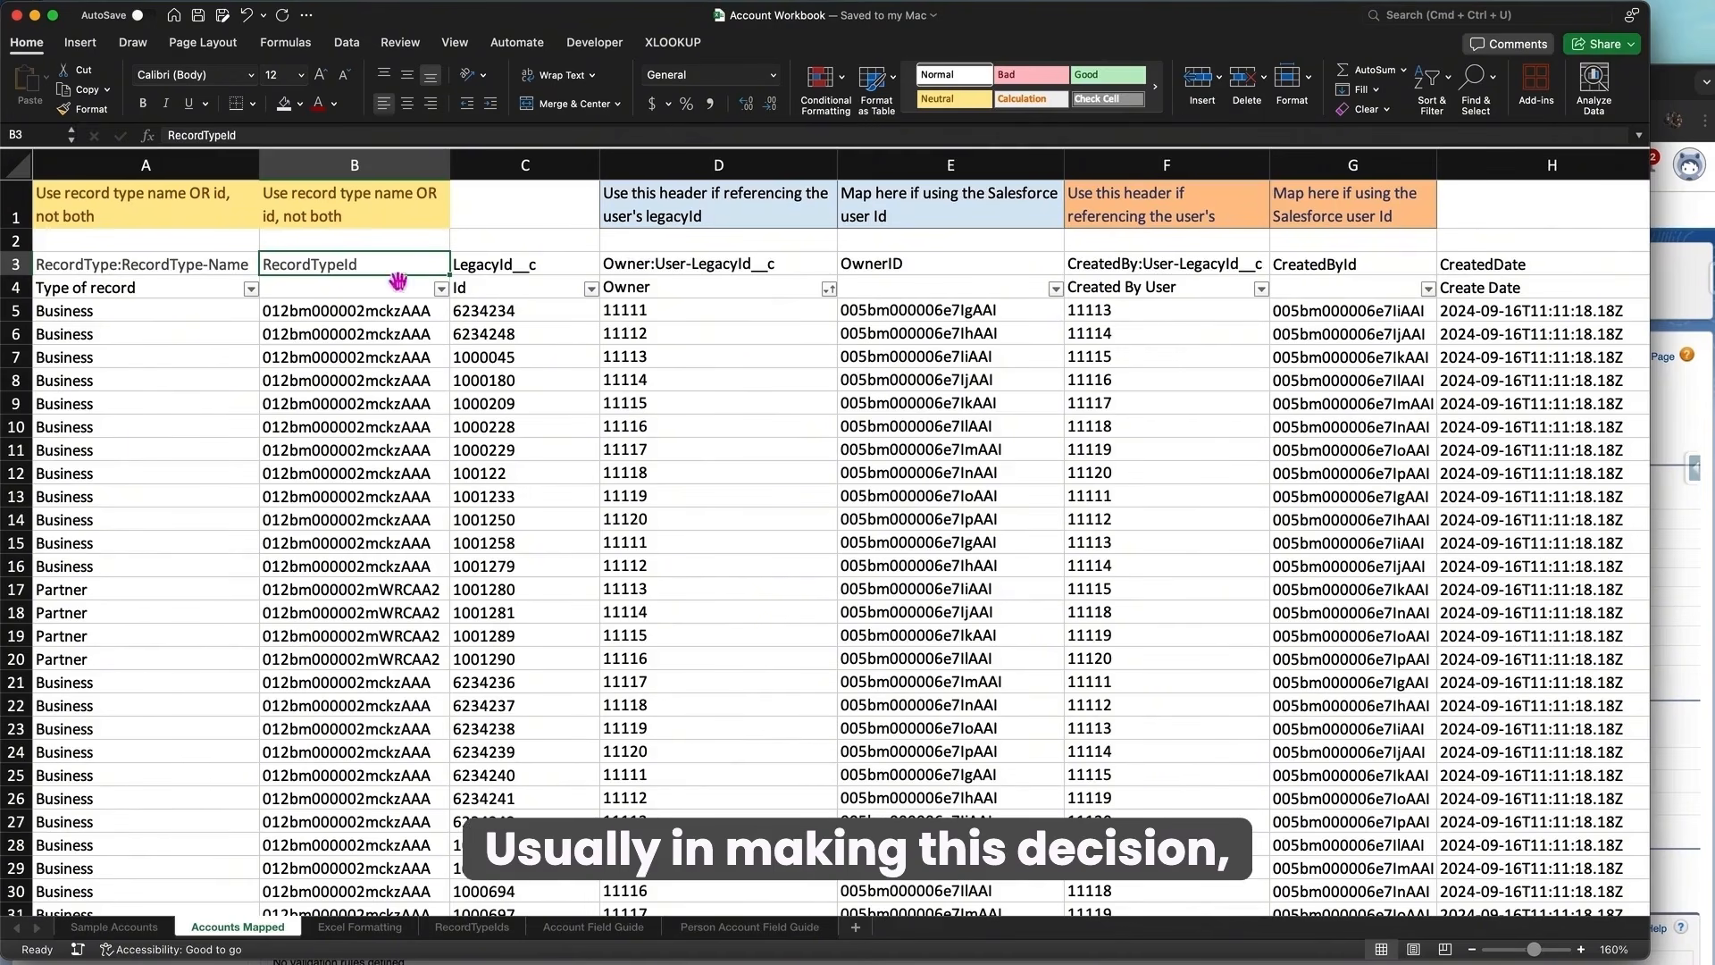
# Step: Compare the Account and Contact record type names in both tables of the RecordTypeIds sheet
pyautogui.click(473, 929)
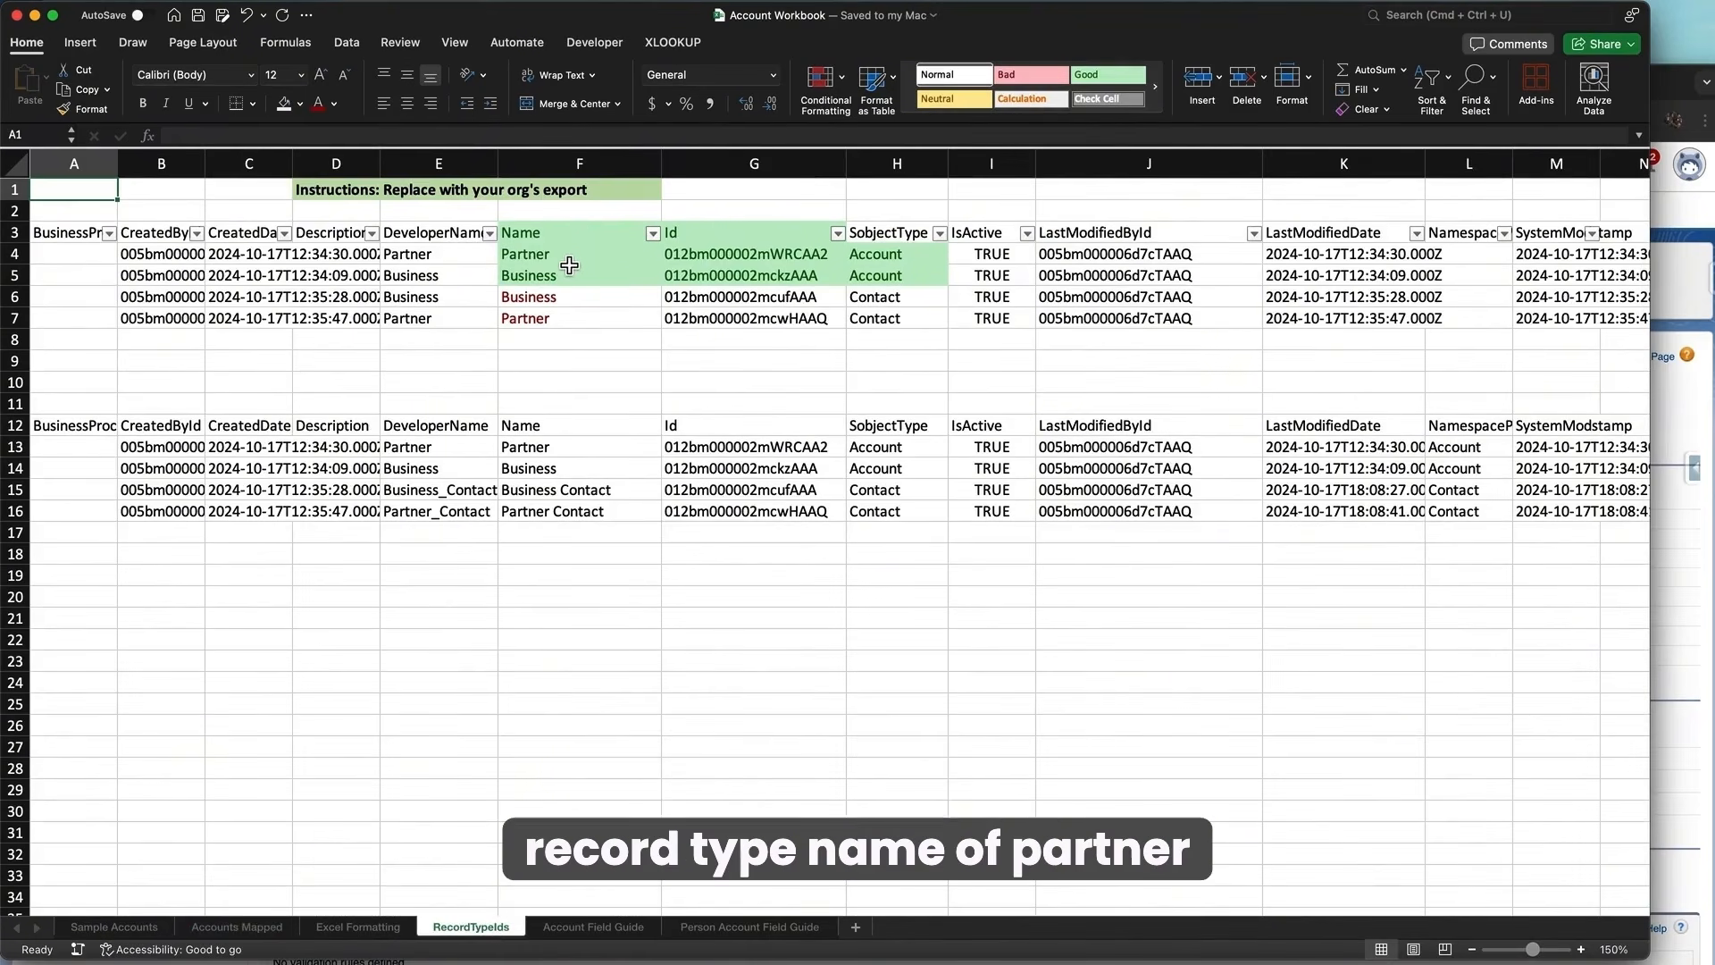
pyautogui.moveTo(562, 262); pyautogui.dragTo(561, 323)
pyautogui.click(558, 304)
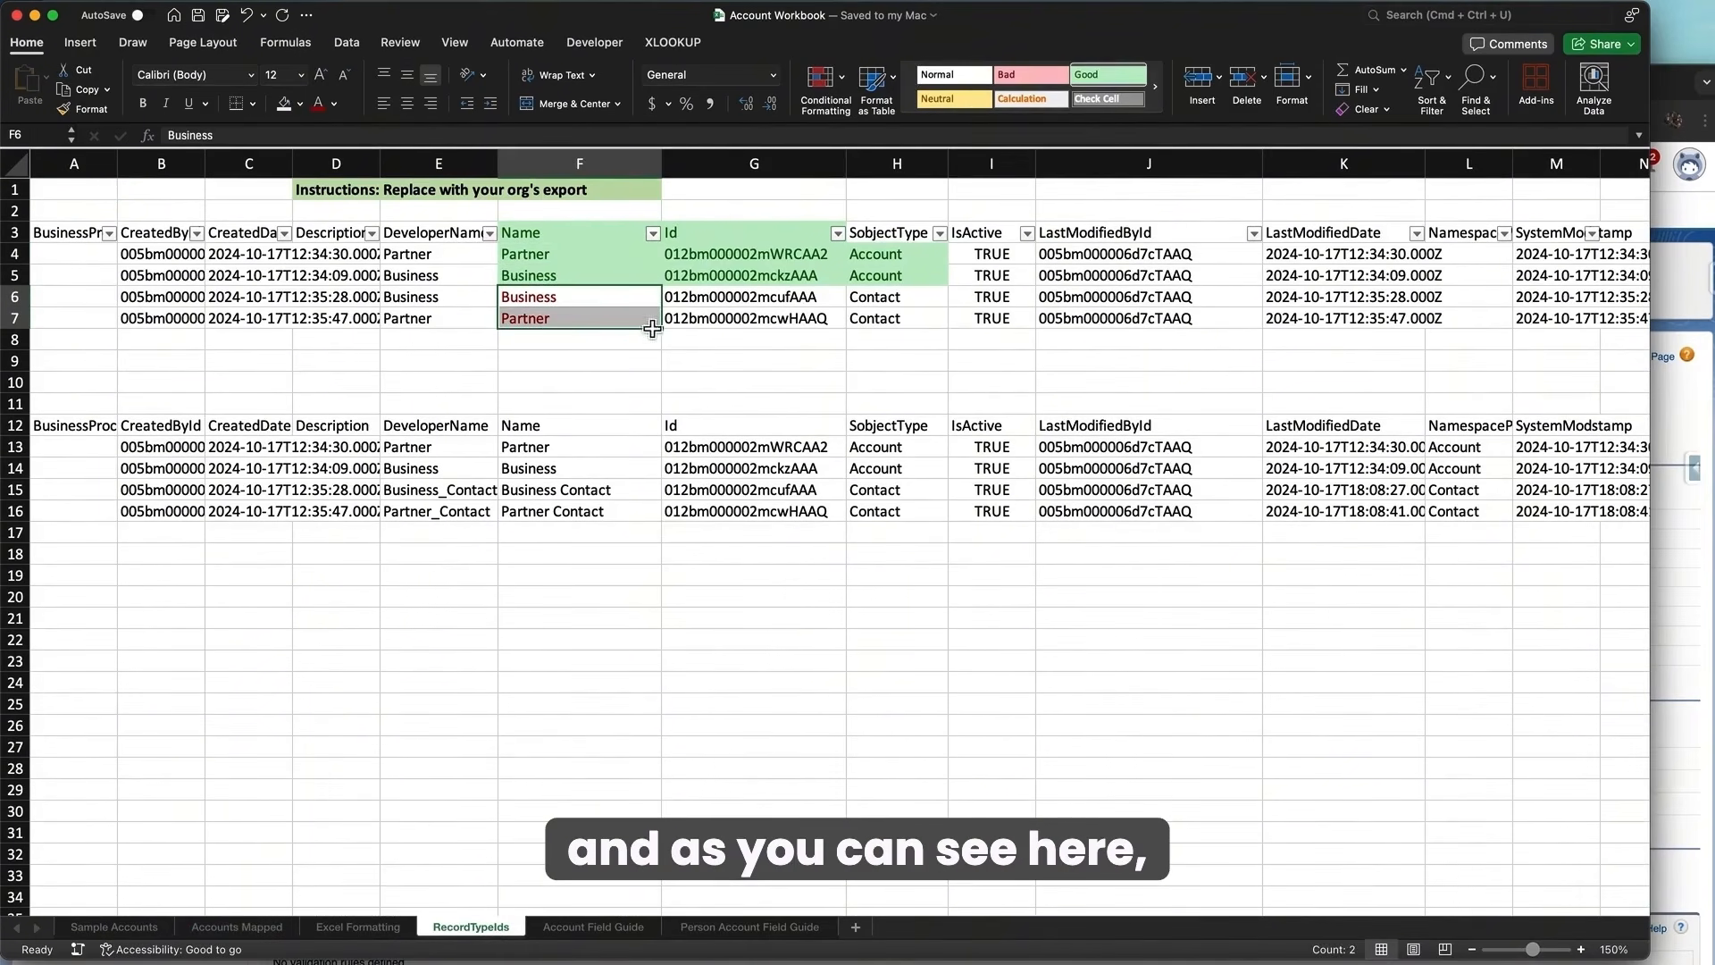
pyautogui.moveTo(893, 299); pyautogui.dragTo(897, 332)
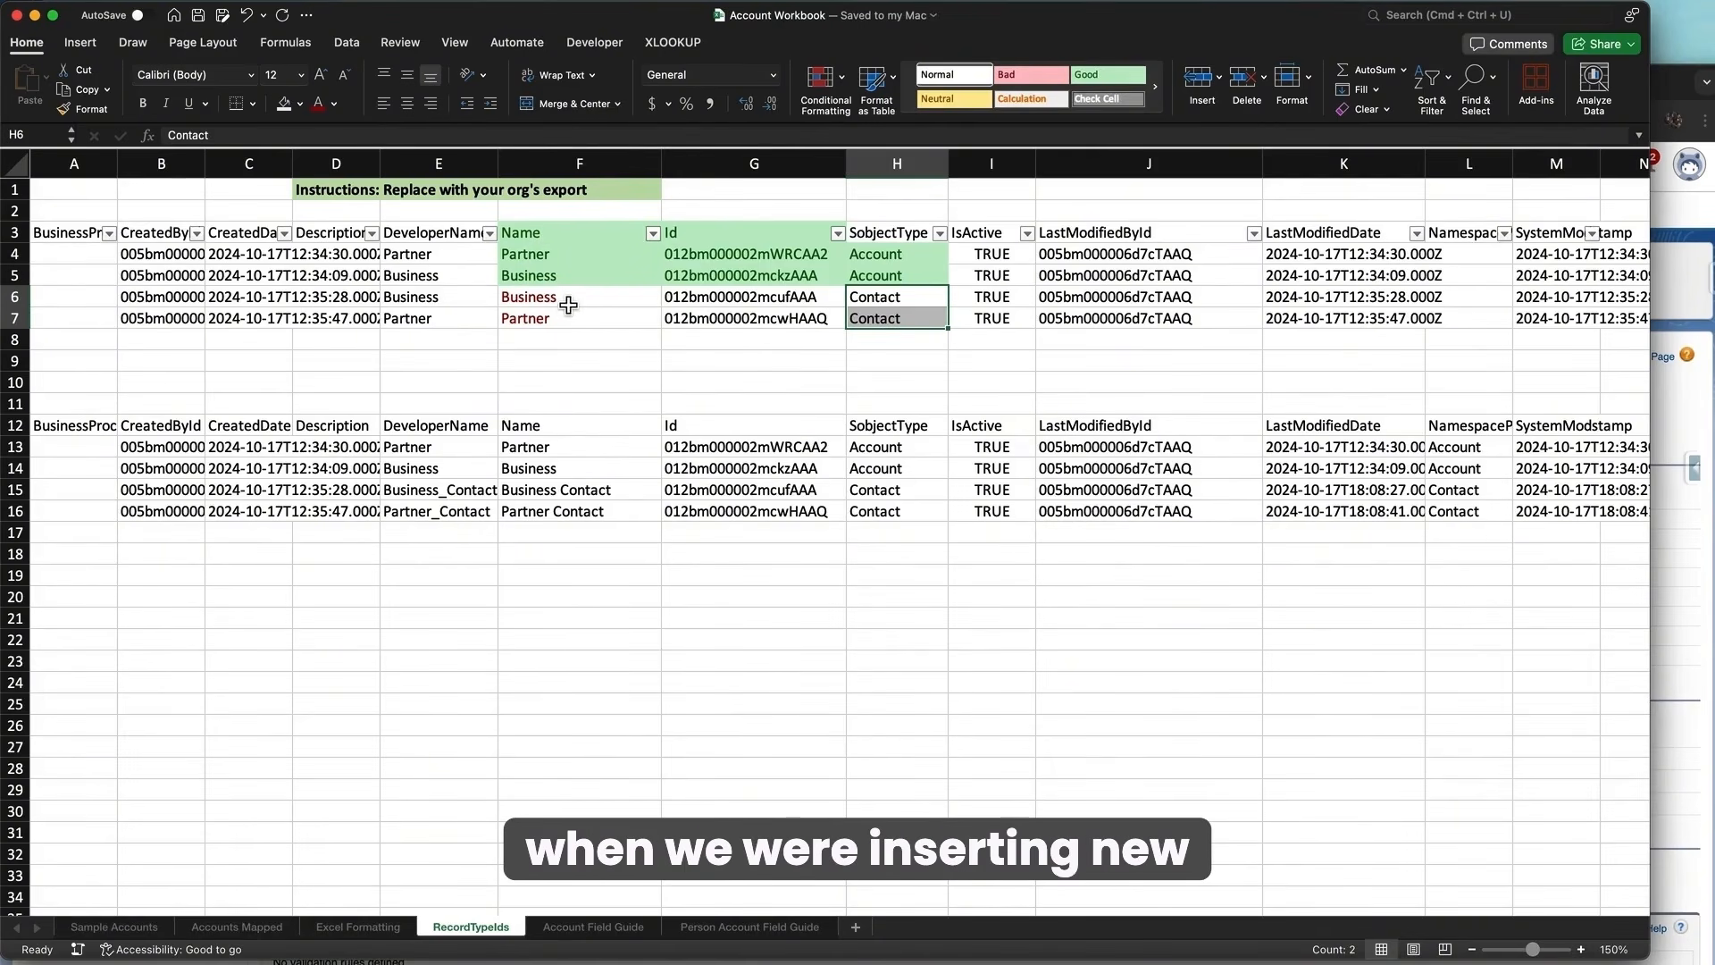
pyautogui.click(588, 454)
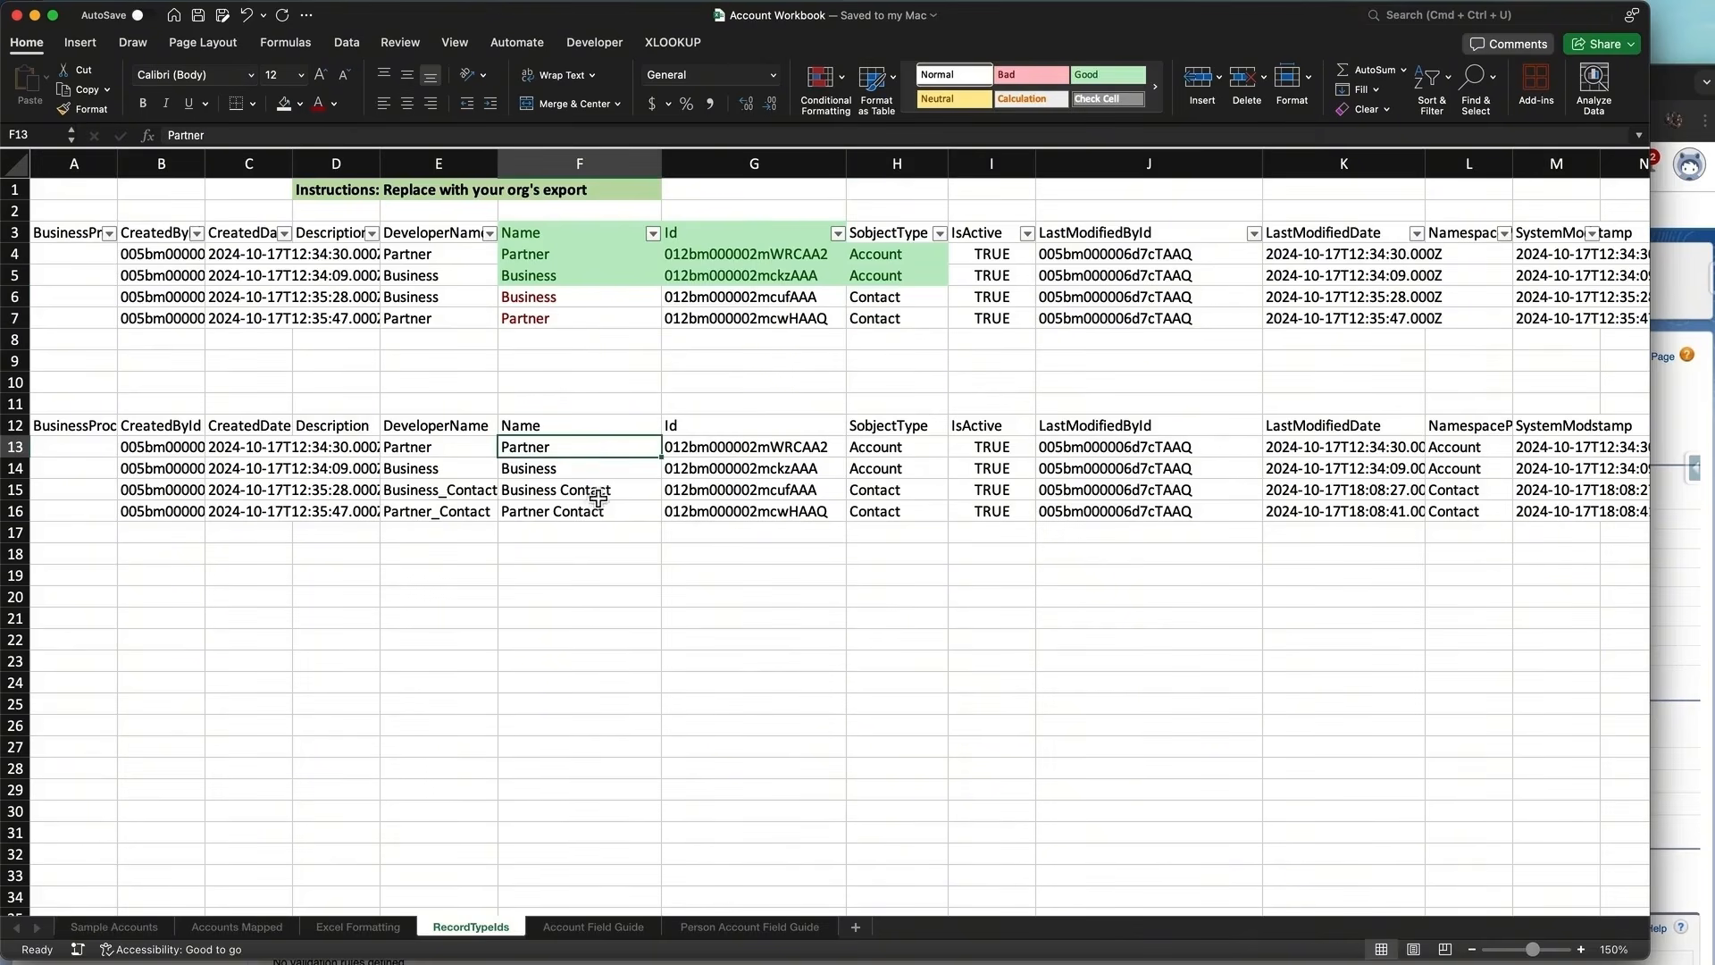
pyautogui.moveTo(597, 498); pyautogui.dragTo(603, 518)
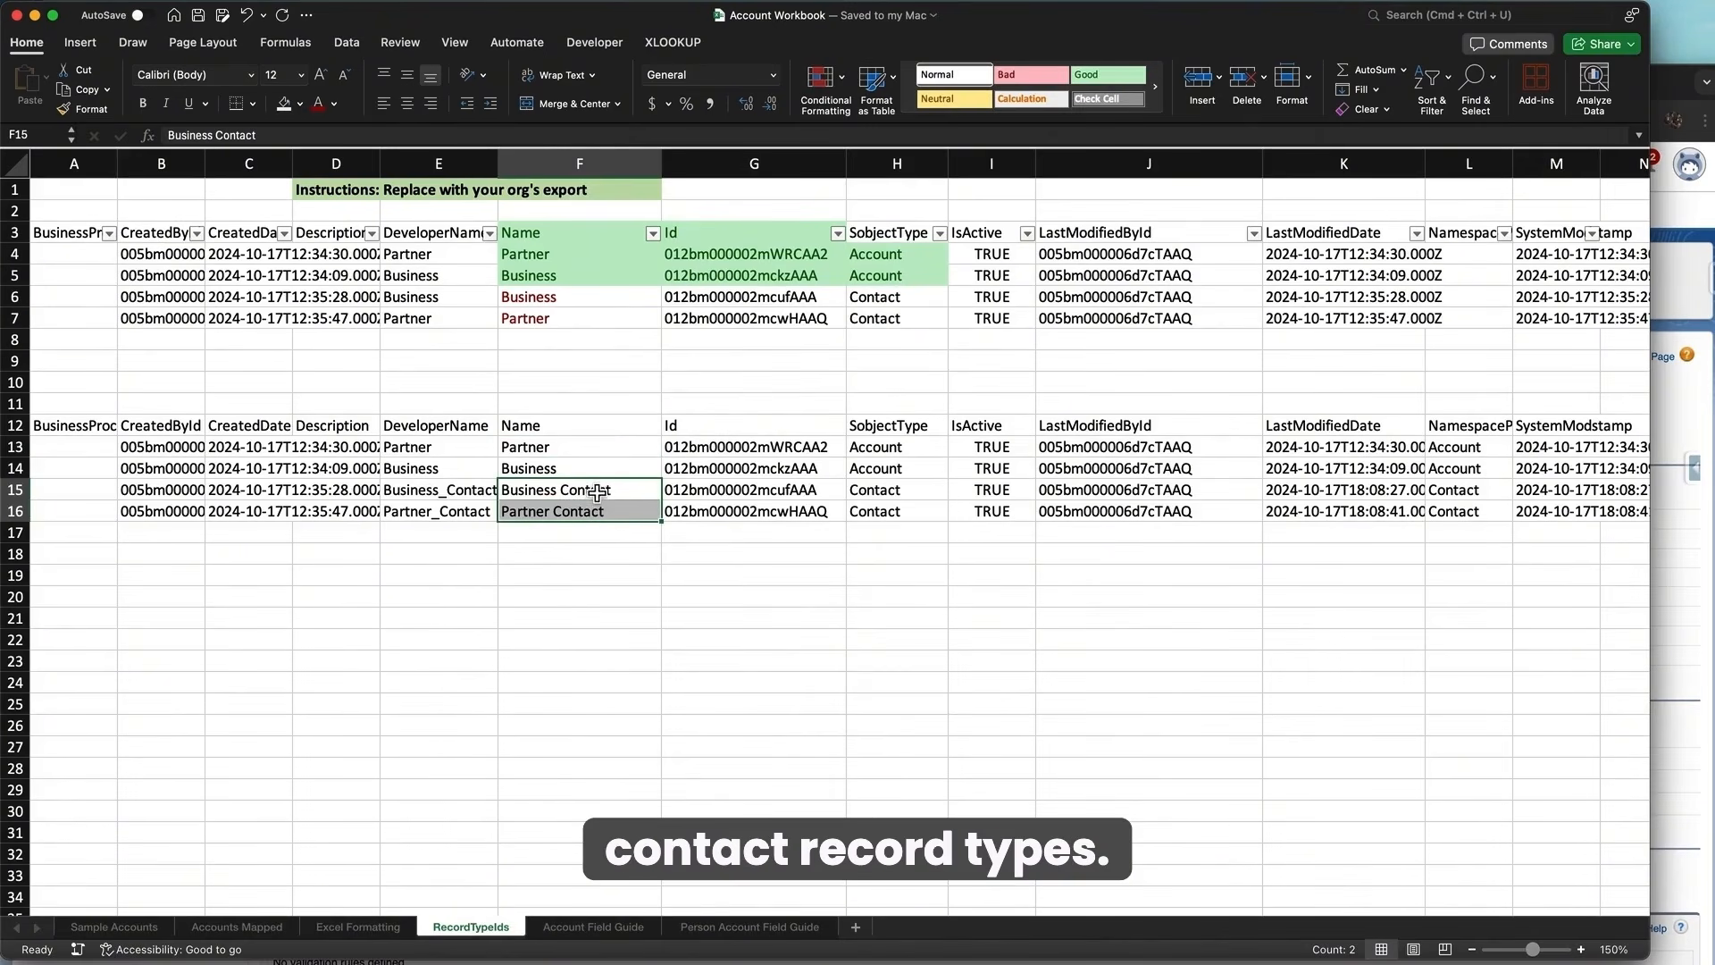
pyautogui.moveTo(572, 447); pyautogui.dragTo(572, 478)
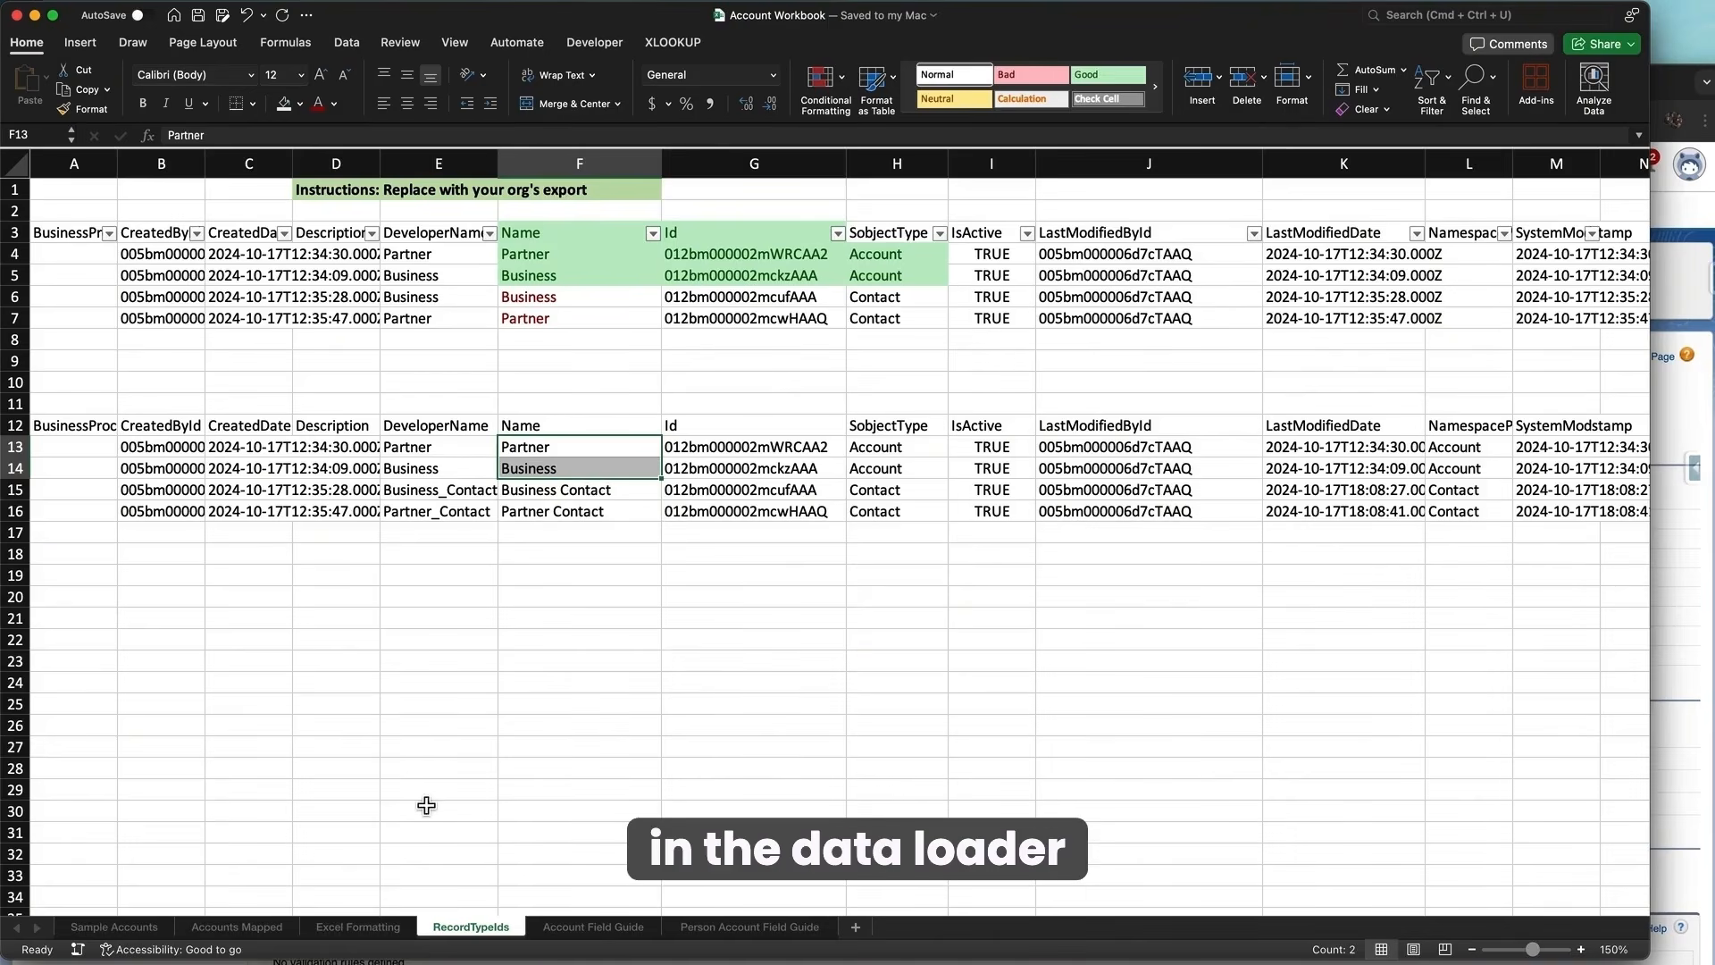
# Step: Inspect the CreatedBy legacy ID header and the two owner mapping columns on the Accounts Mapped sheet
pyautogui.click(249, 929)
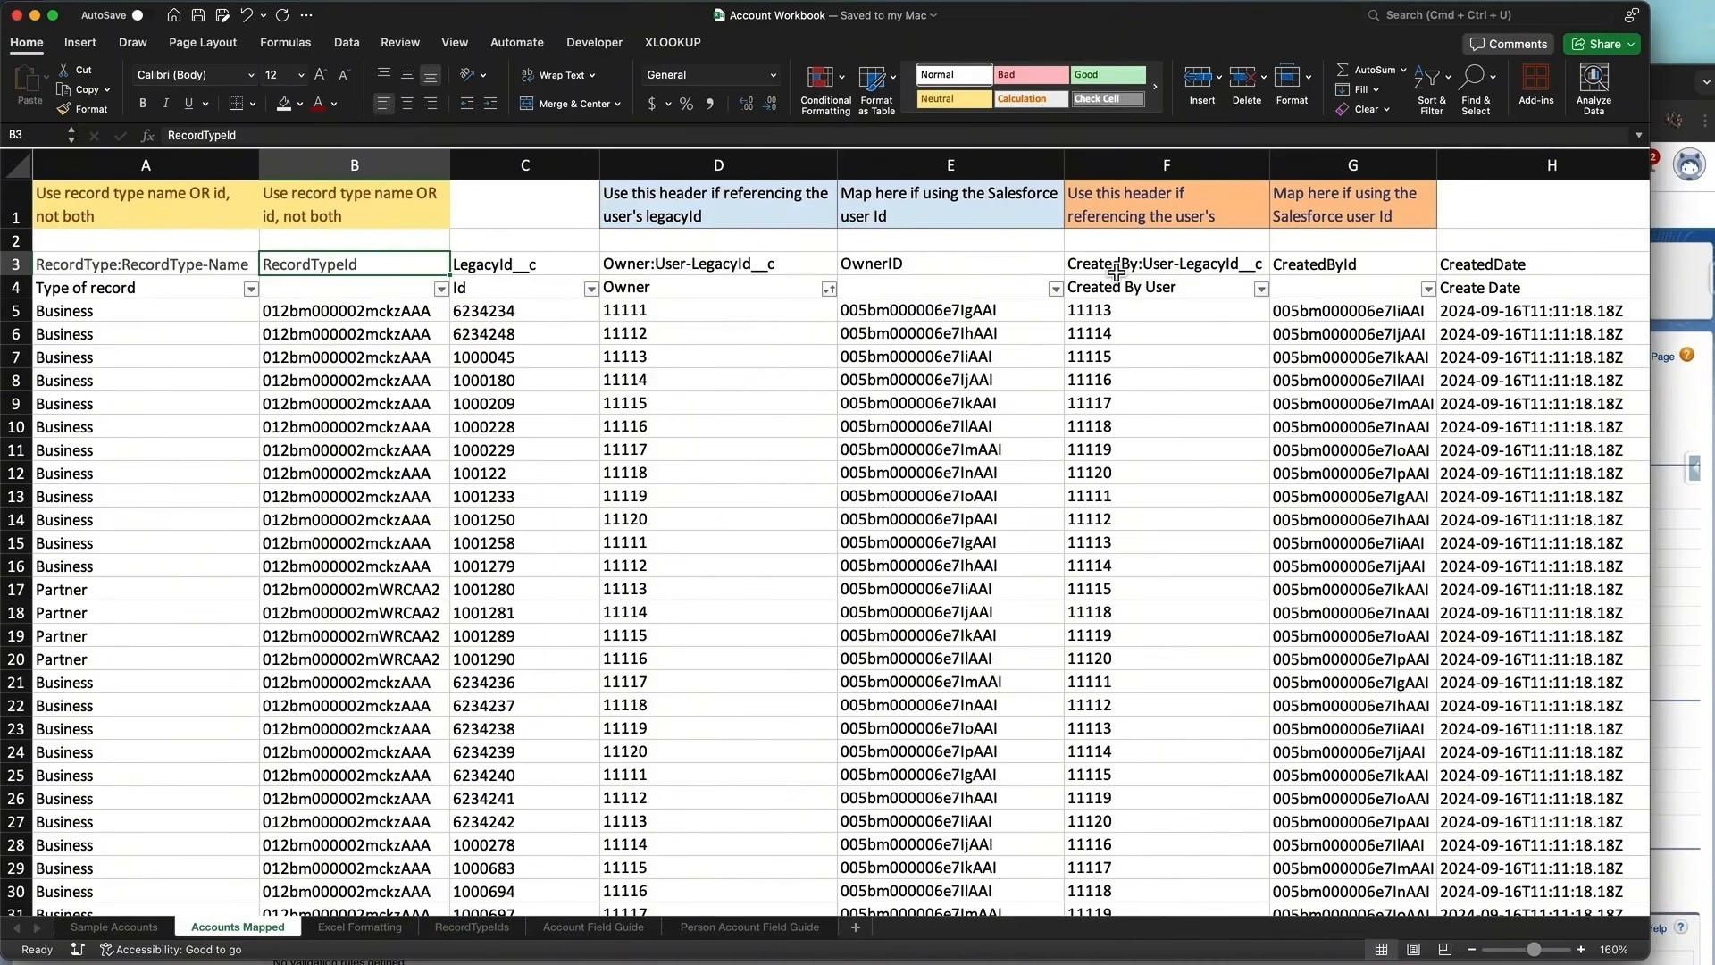
pyautogui.doubleClick(1147, 268)
pyautogui.moveTo(1143, 266); pyautogui.dragTo(1065, 266)
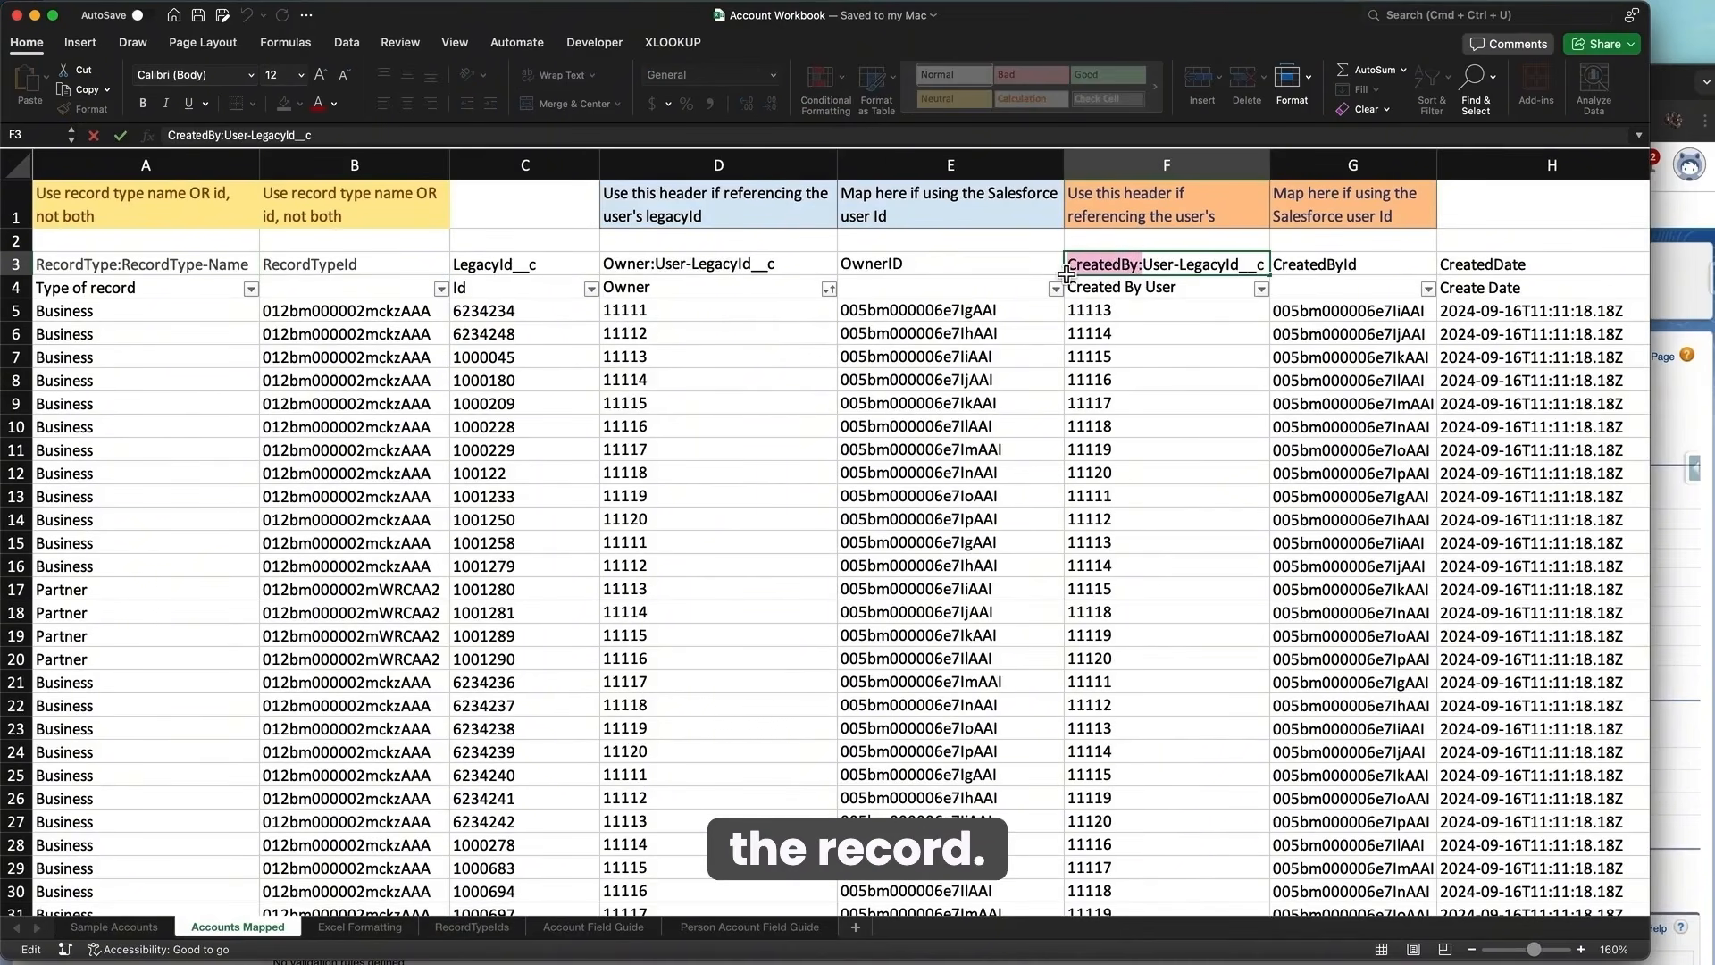
pyautogui.click(717, 319)
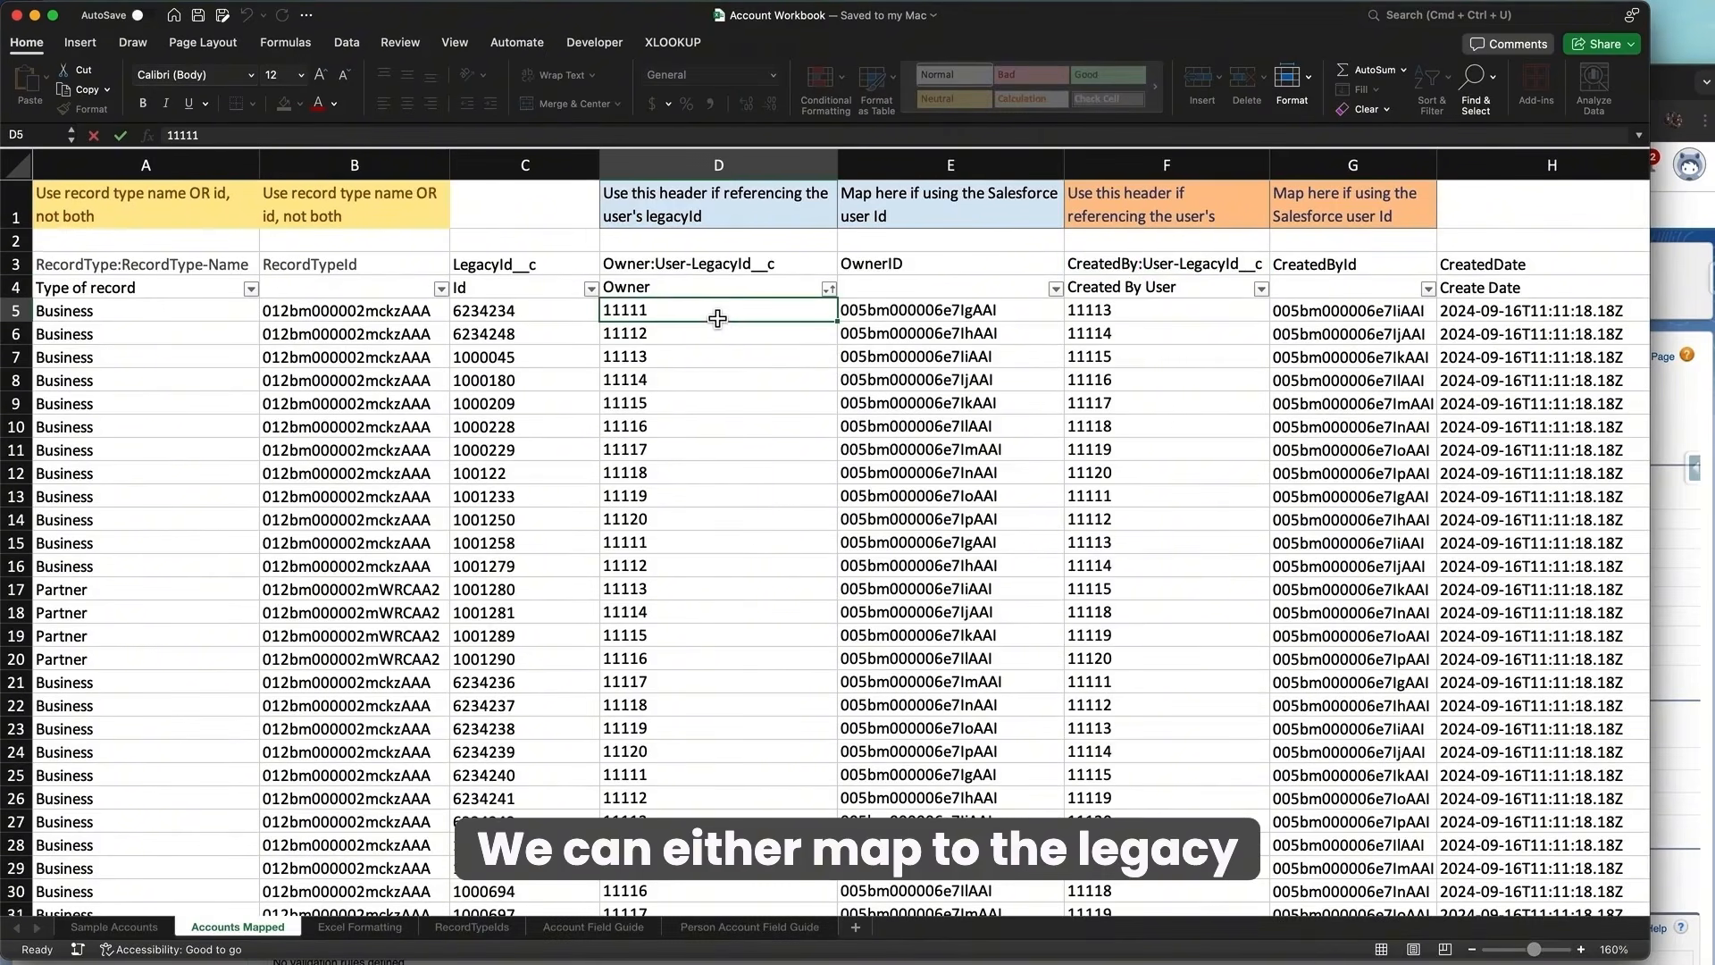
pyautogui.click(885, 319)
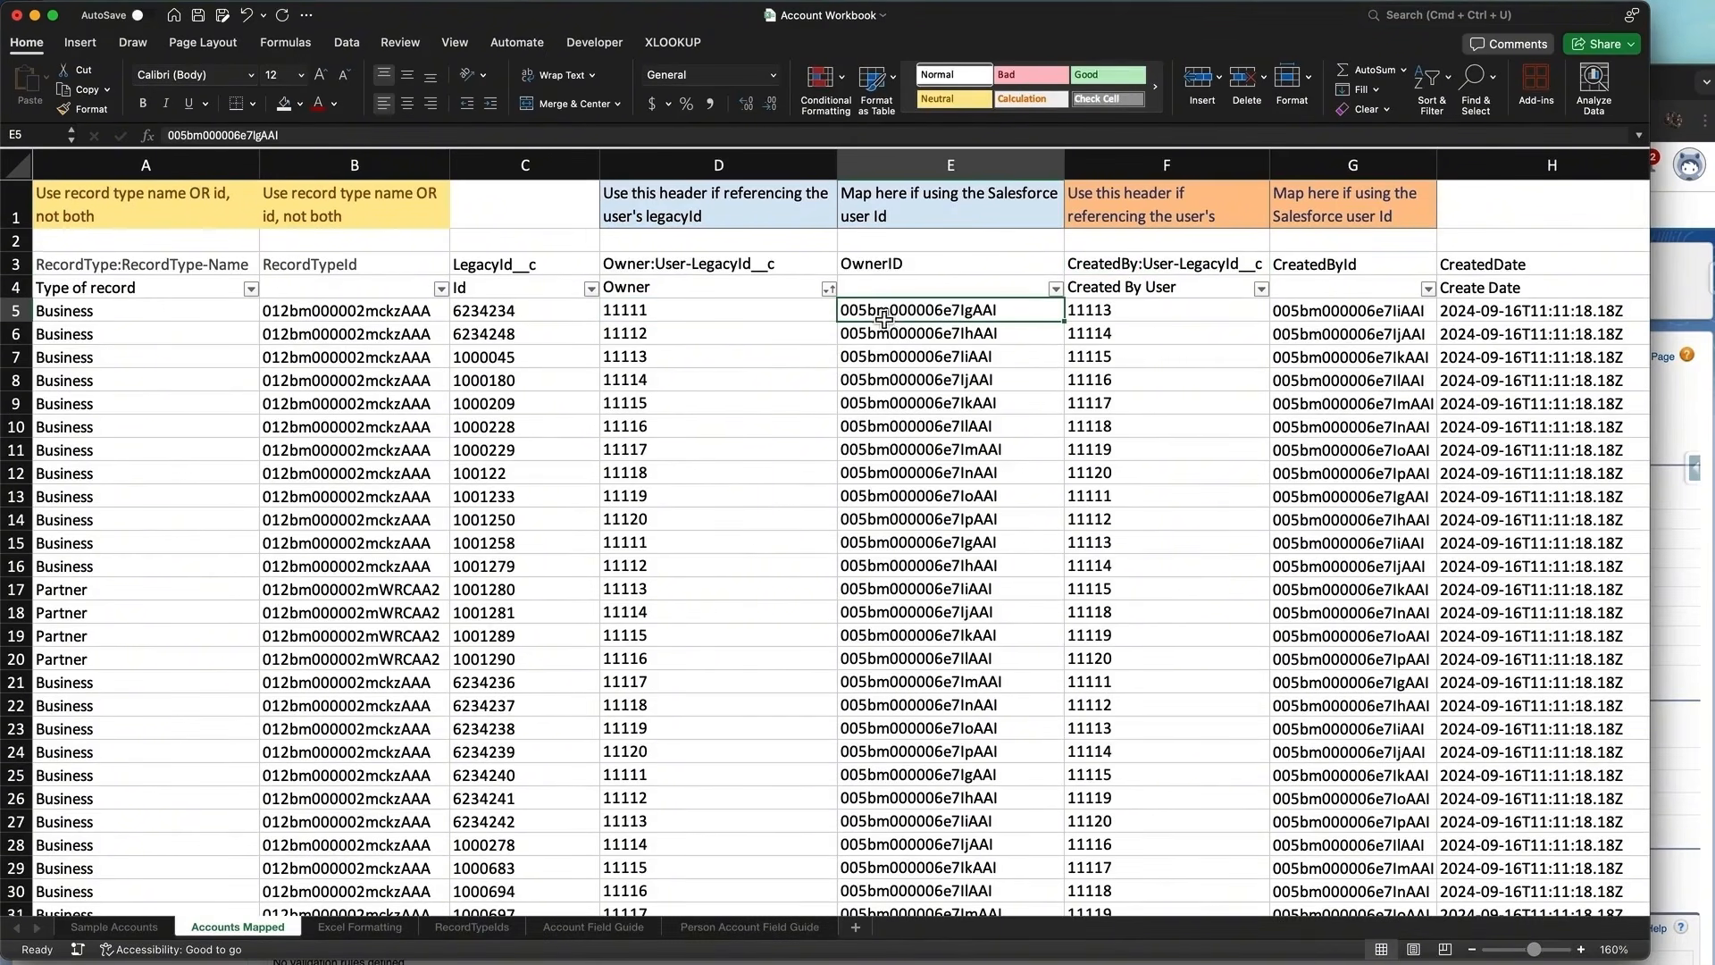
# Step: Inspect the CreatedDate header and its first date and time value on the Accounts Mapped sheet
pyautogui.hscroll(10, 891, 319)
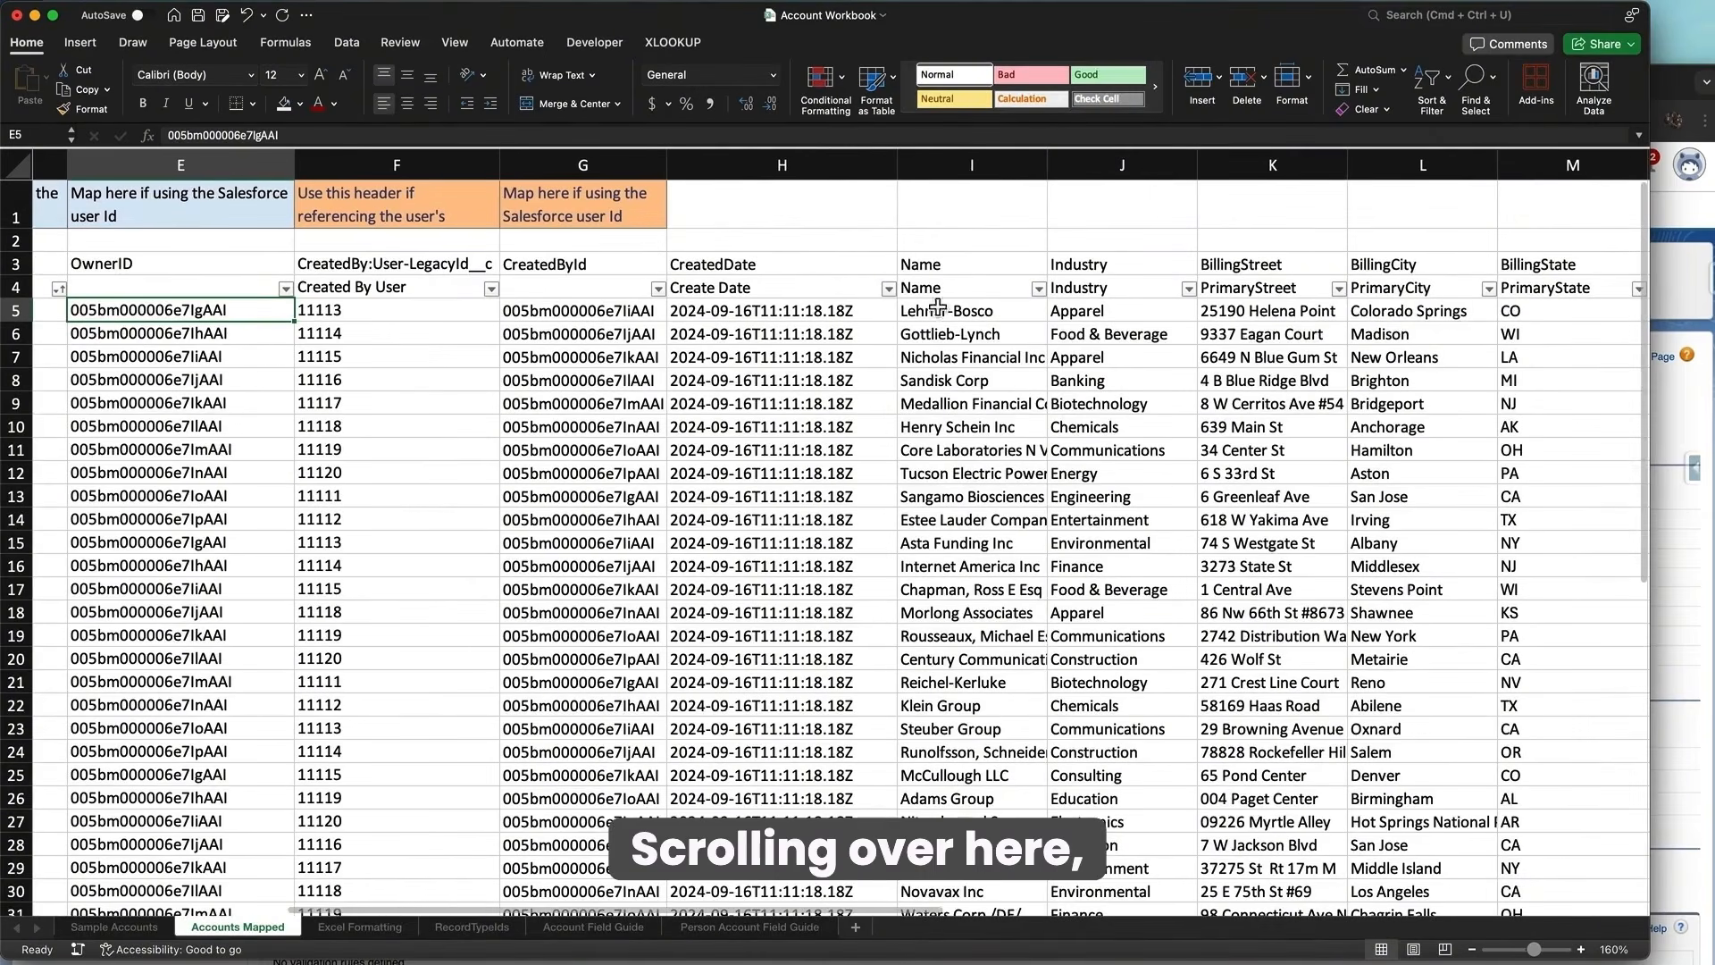
pyautogui.click(787, 269)
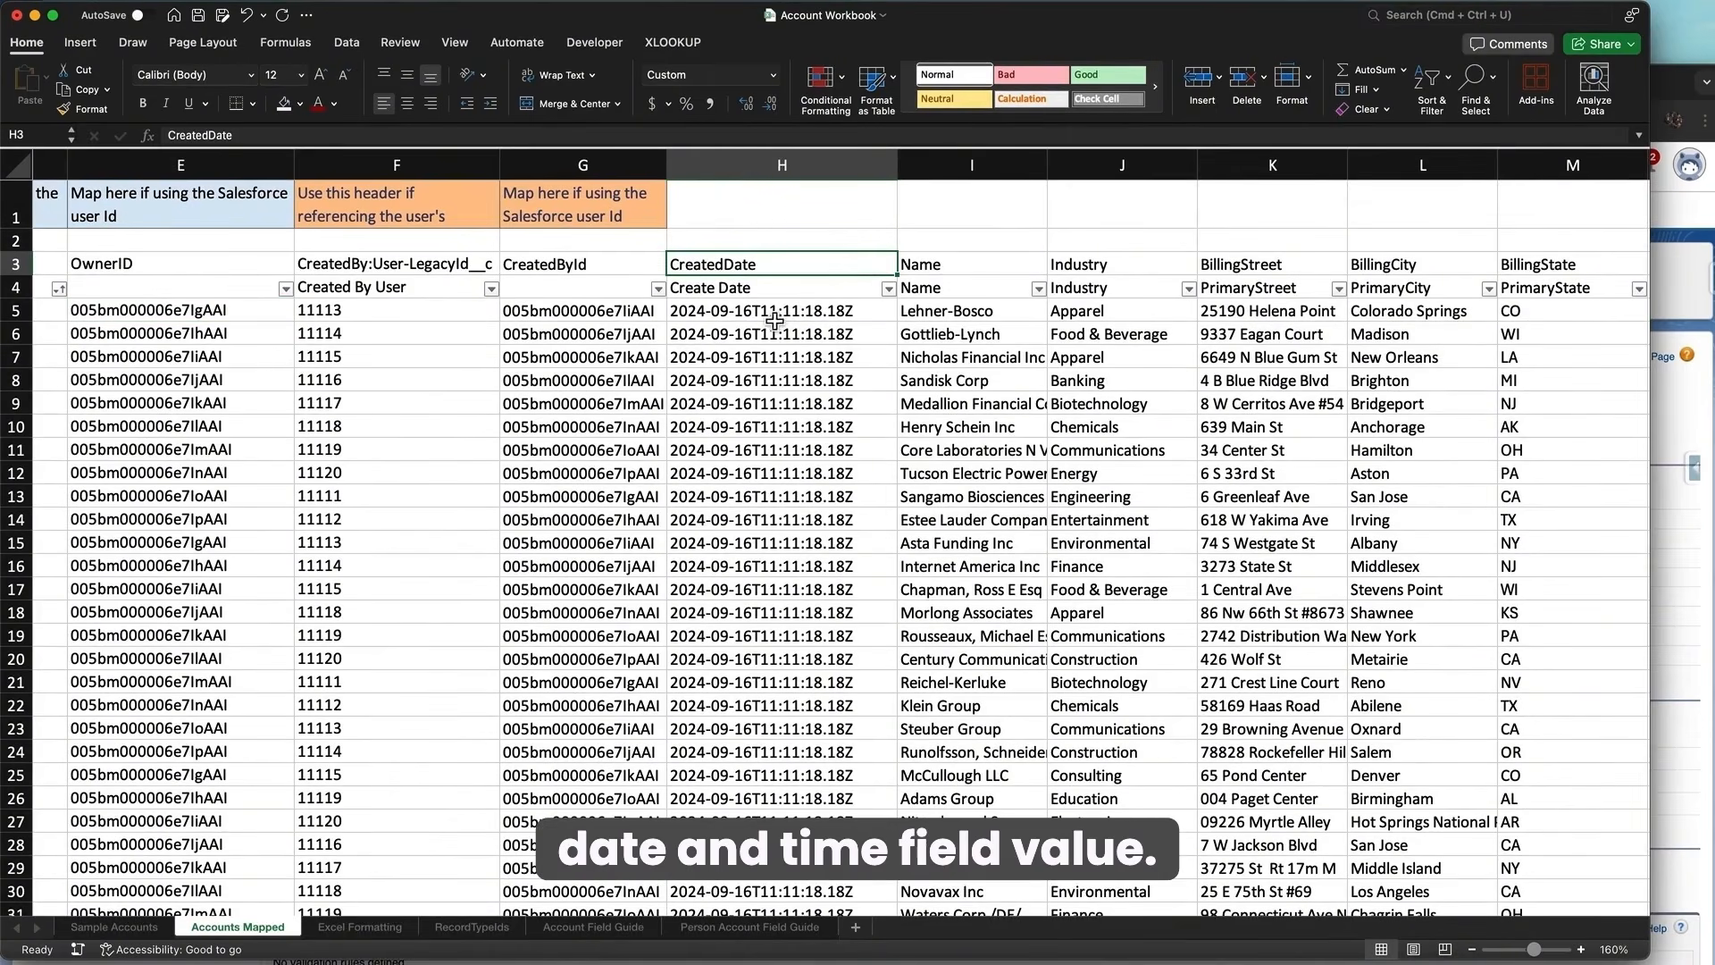
pyautogui.click(780, 314)
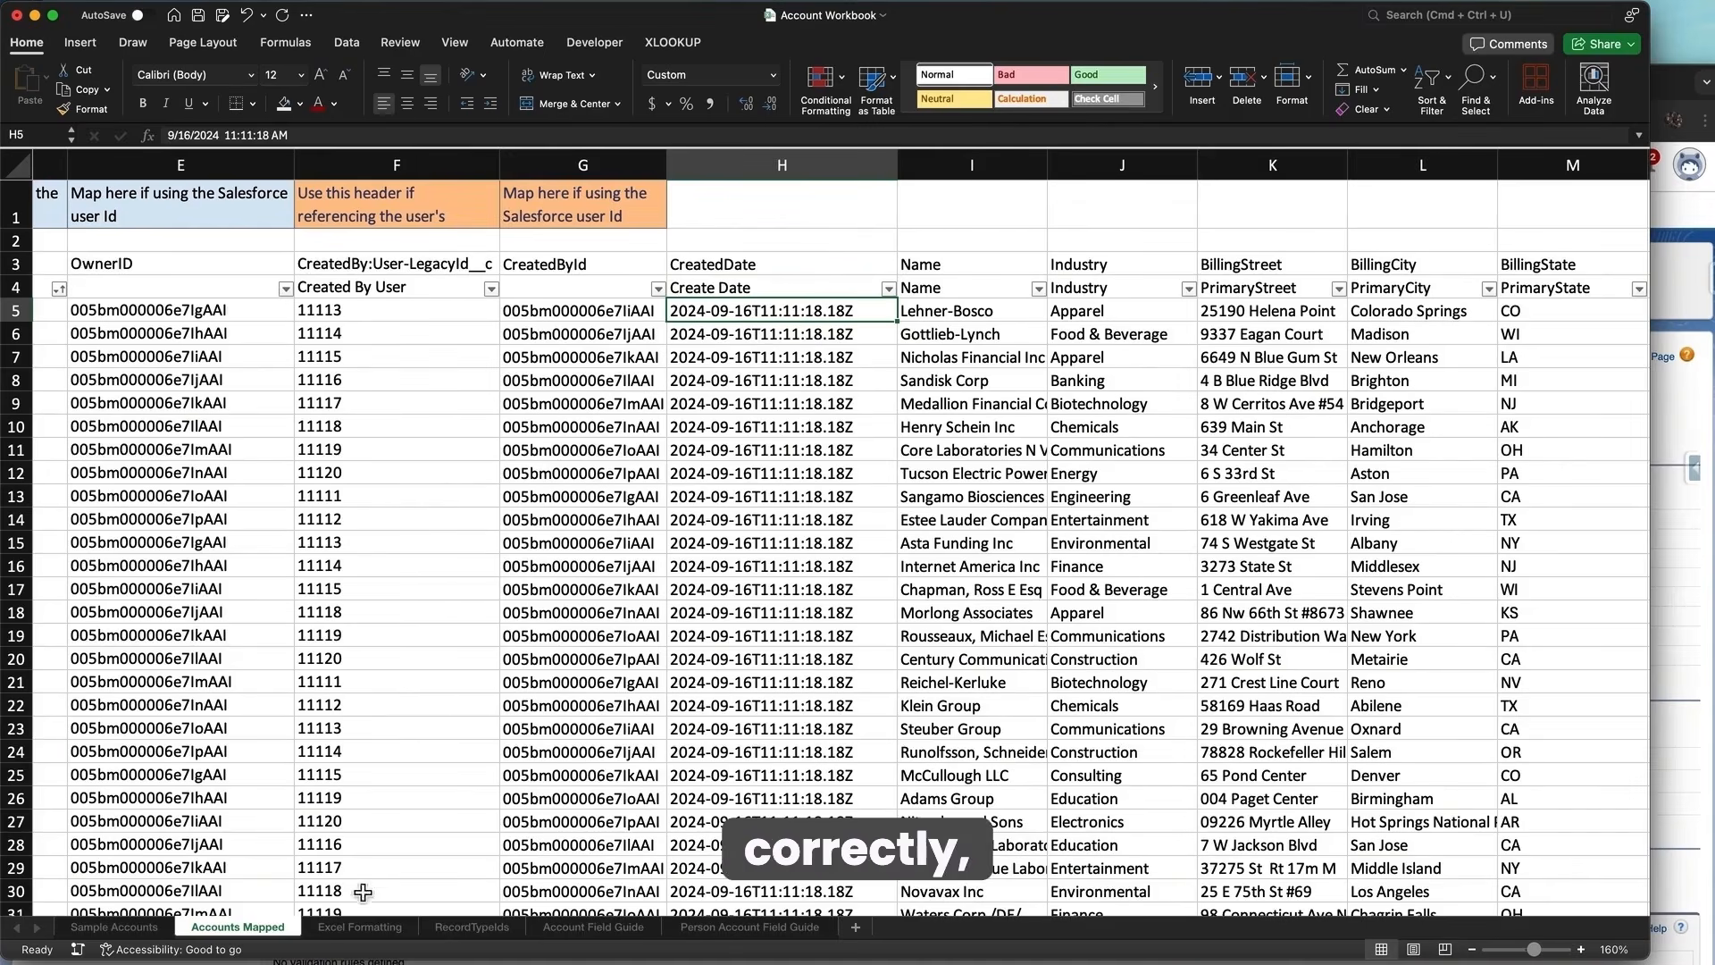
# Step: Copy the Date/Time format code yyyy-mm-ddThh:mm:ss.sssZ from the Excel Formatting sheet, leaving the cell unedited
pyautogui.click(362, 931)
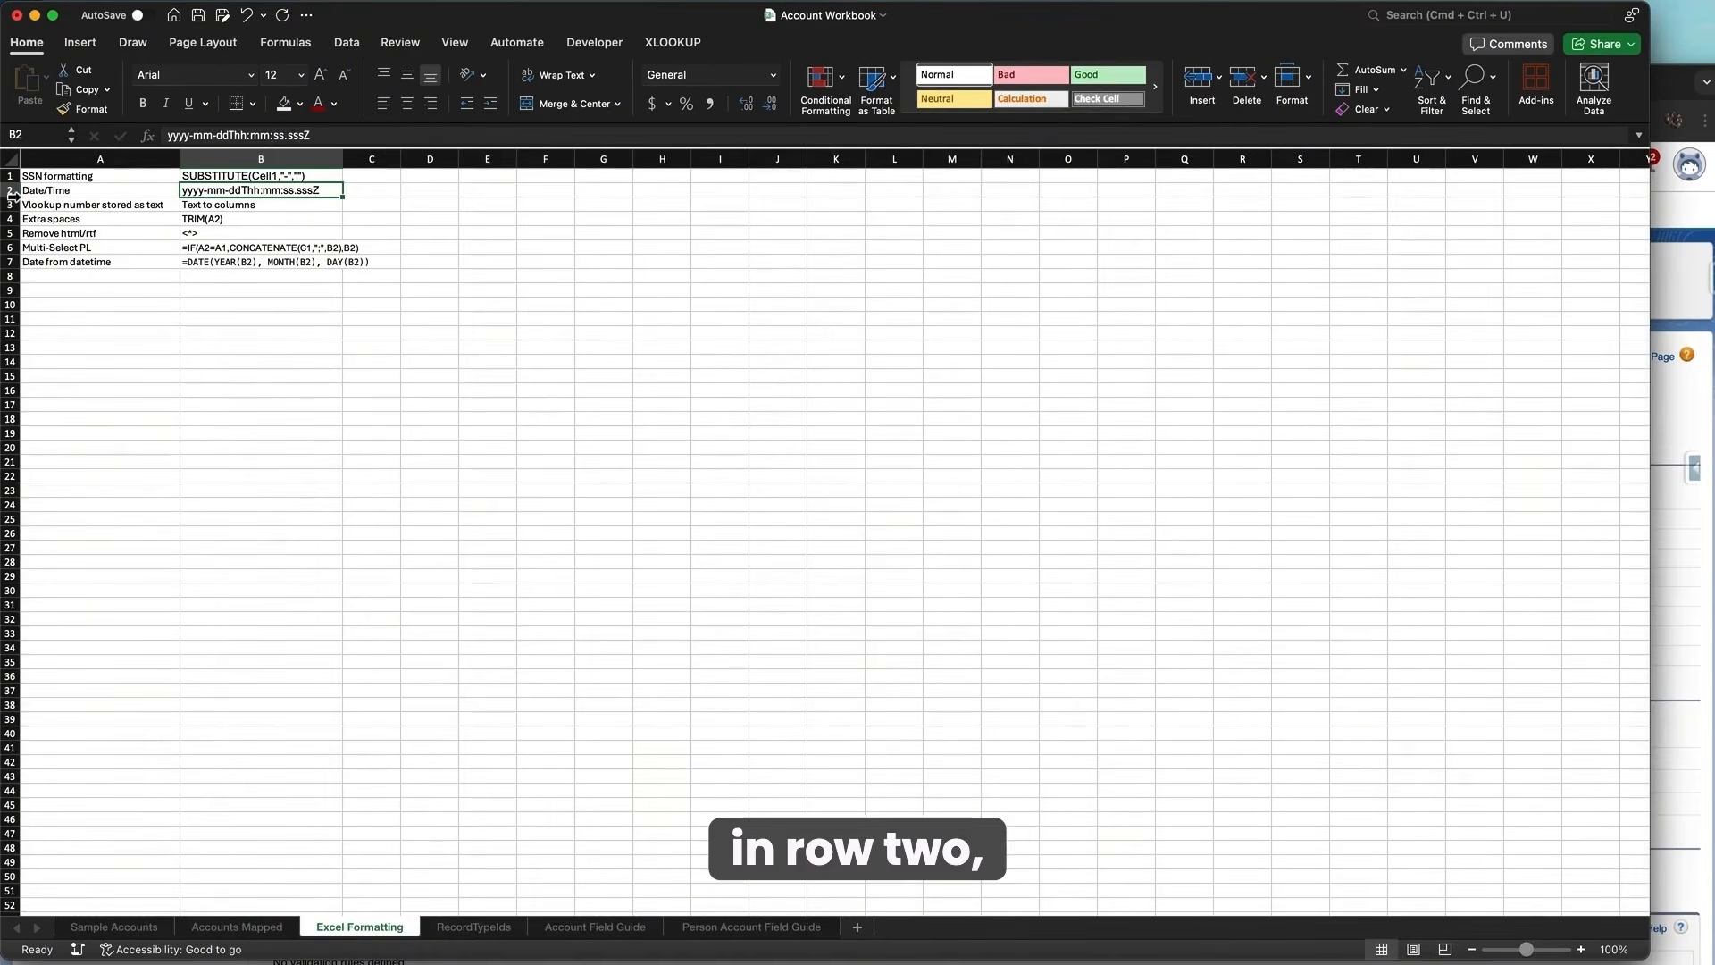
pyautogui.moveTo(323, 137); pyautogui.dragTo(166, 136)
pyautogui.press('super+c')
pyautogui.click(98, 138)
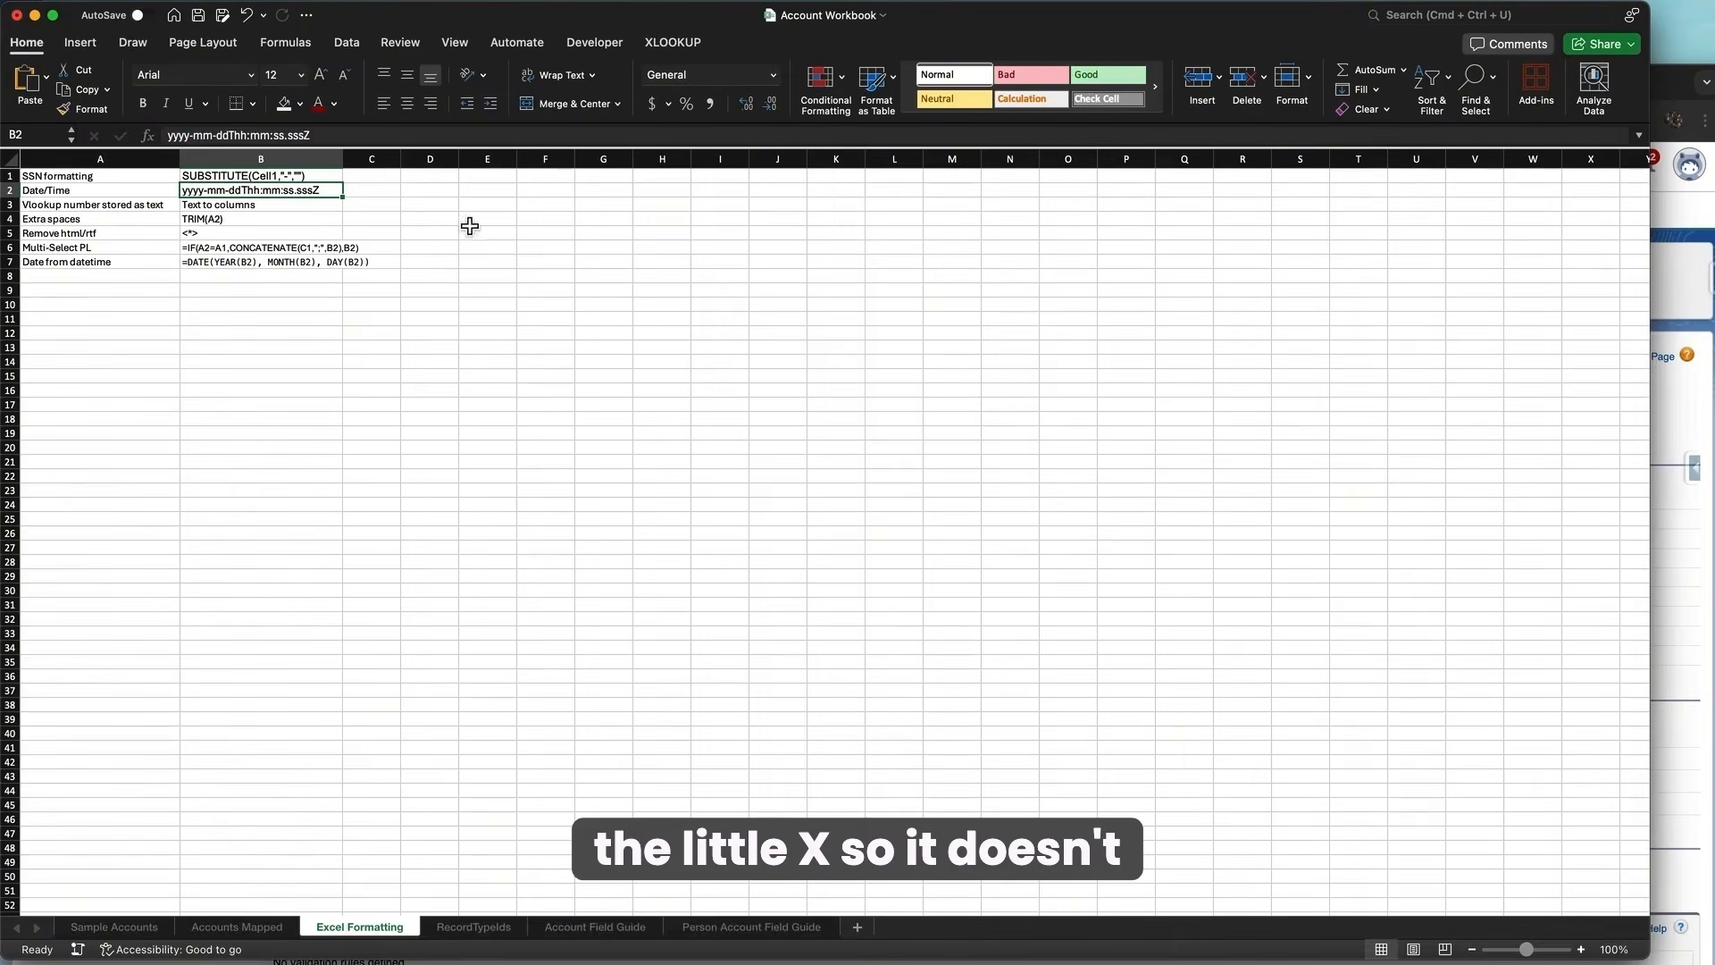
# Step: Apply the custom number format yyyy-mm-ddThh:mm:ss.sssZ to the whole CreatedDate column on the Accounts Mapped sheet
pyautogui.click(265, 929)
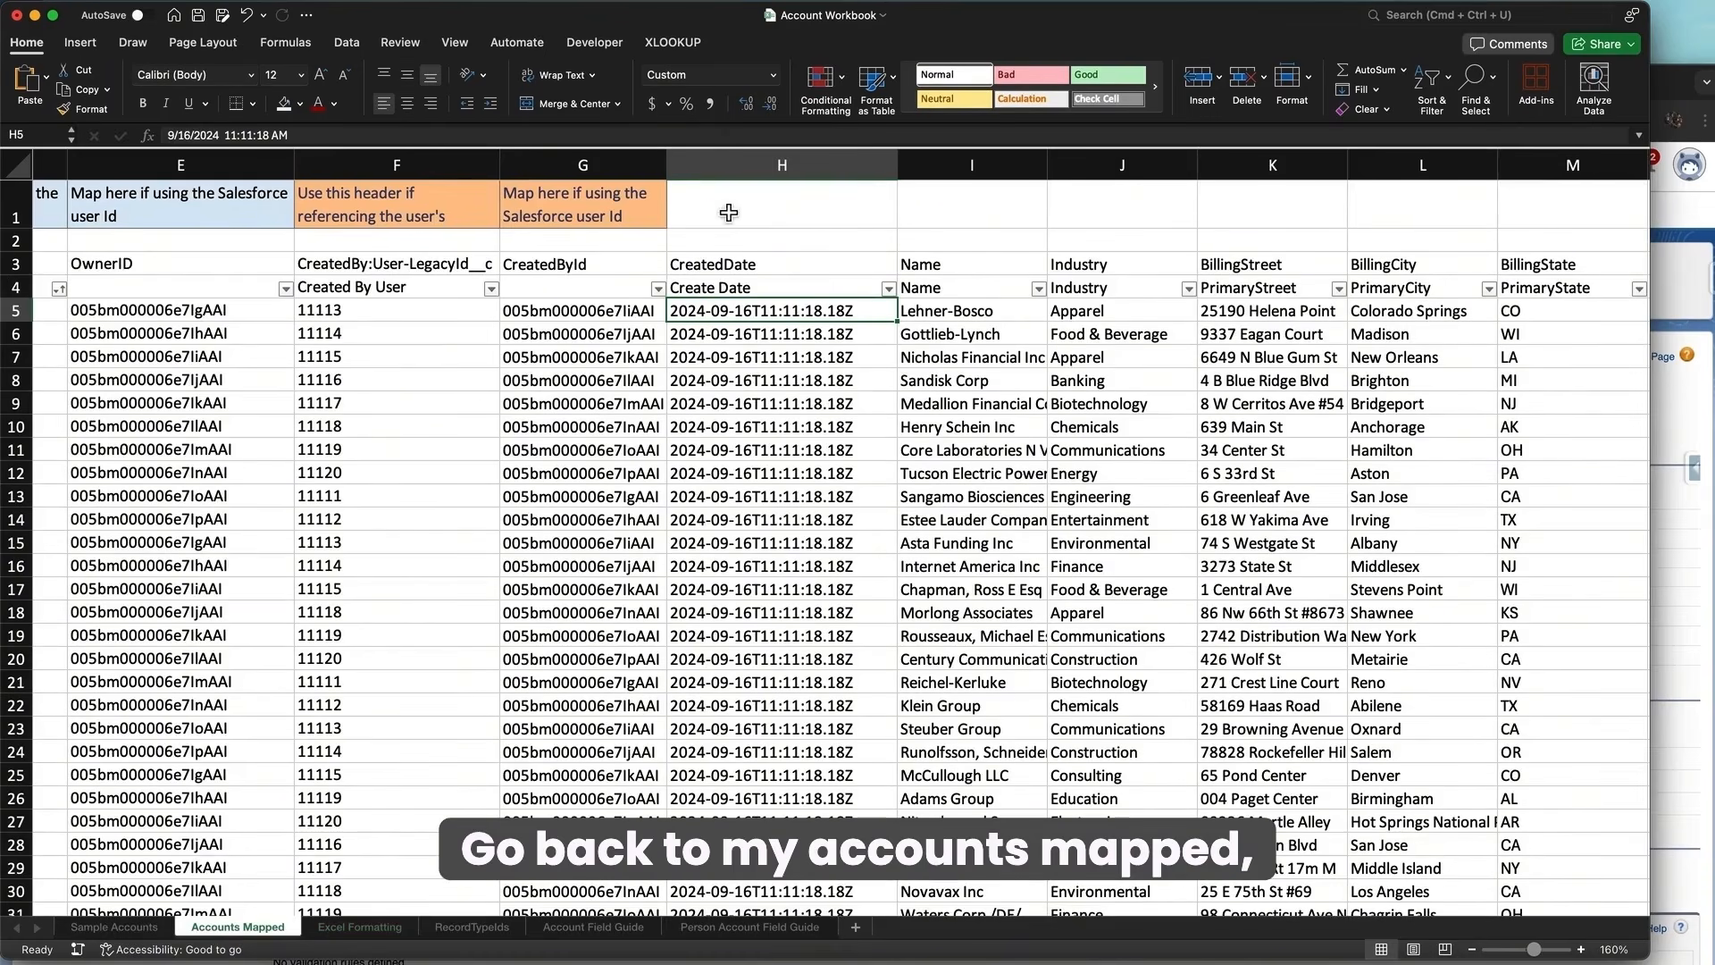
pyautogui.click(776, 166)
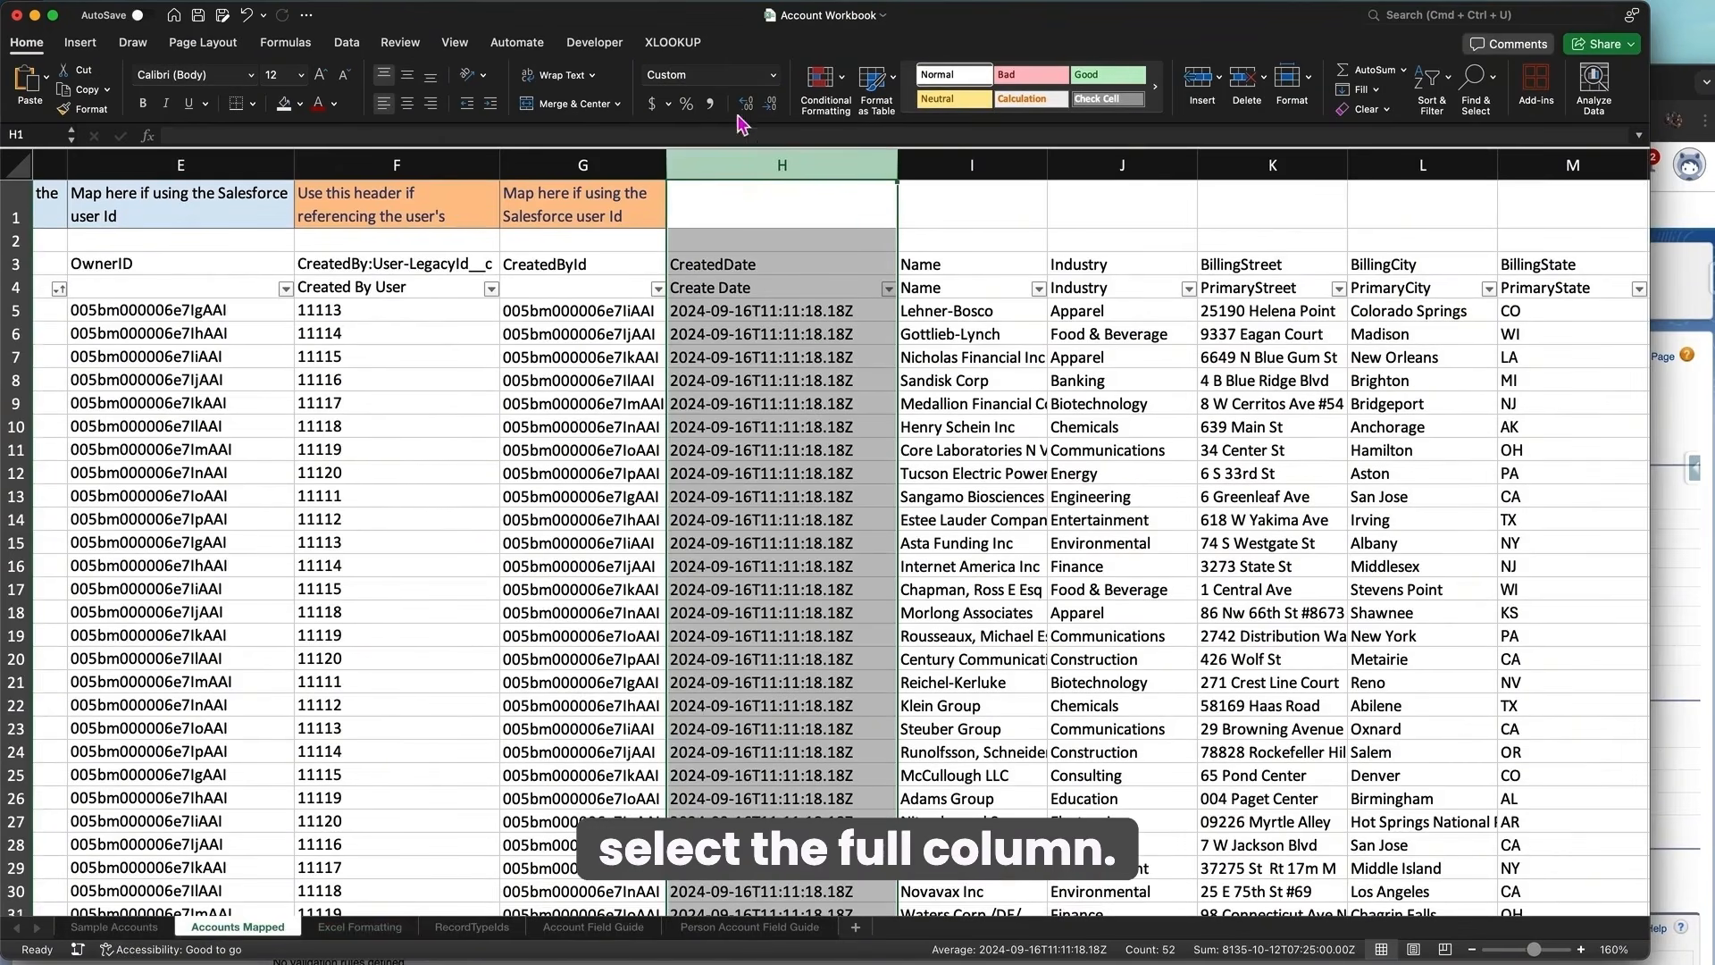
pyautogui.click(773, 76)
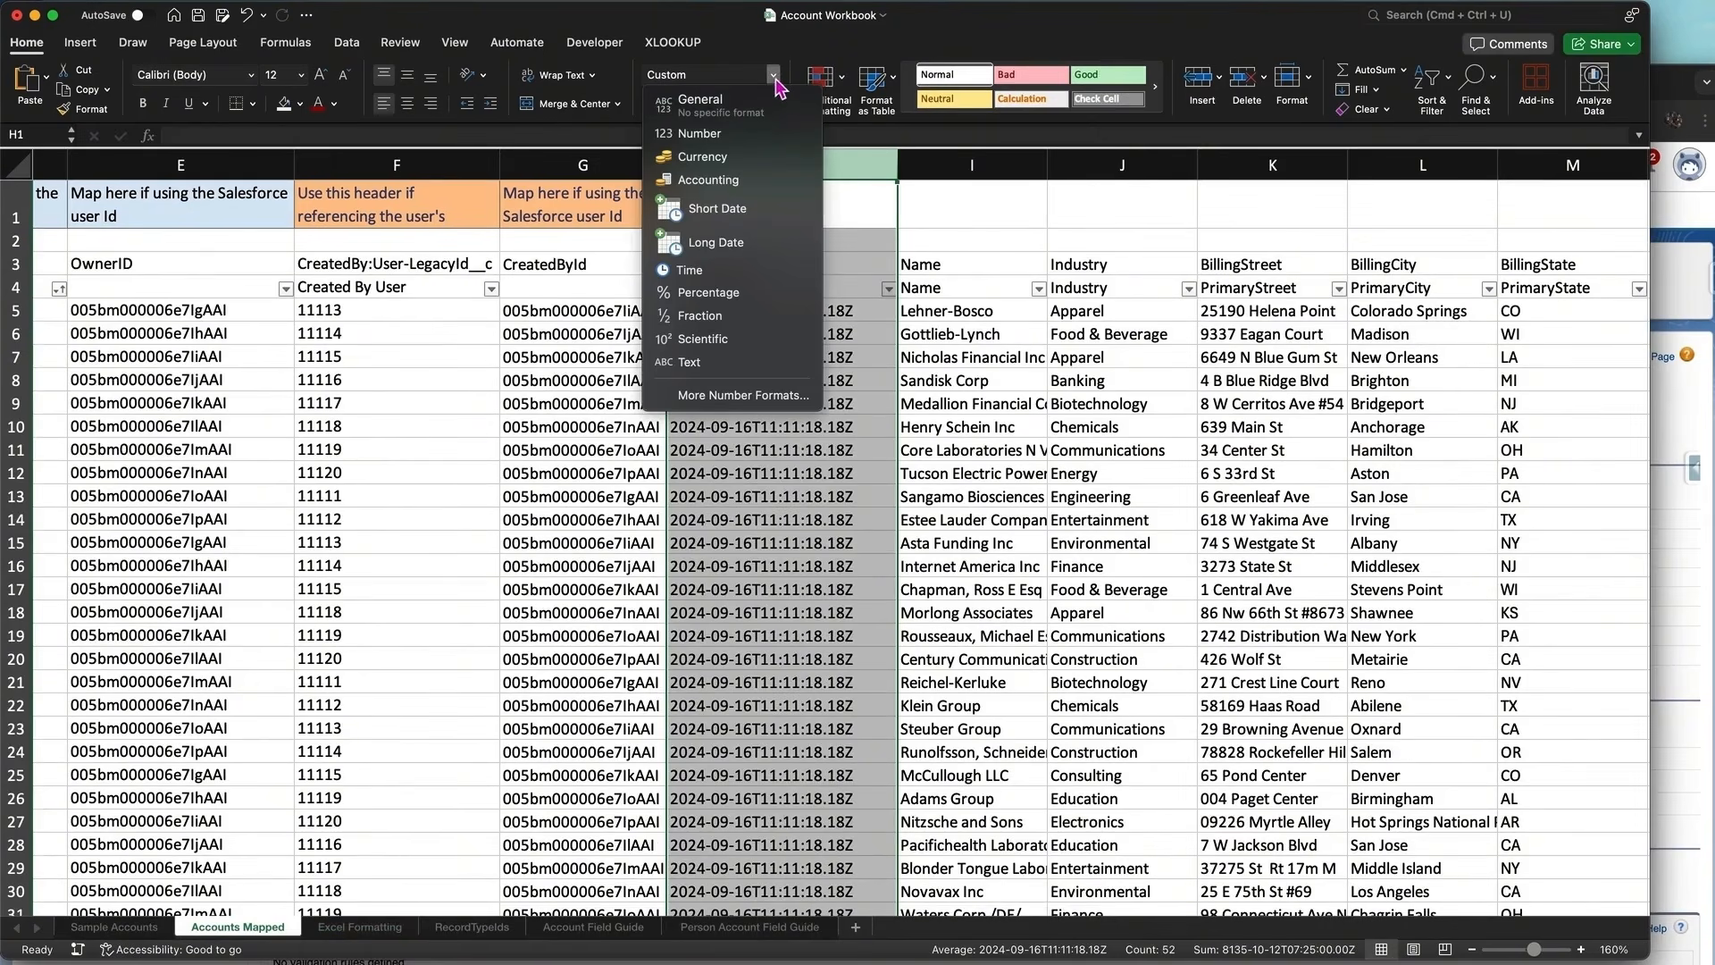
pyautogui.click(740, 396)
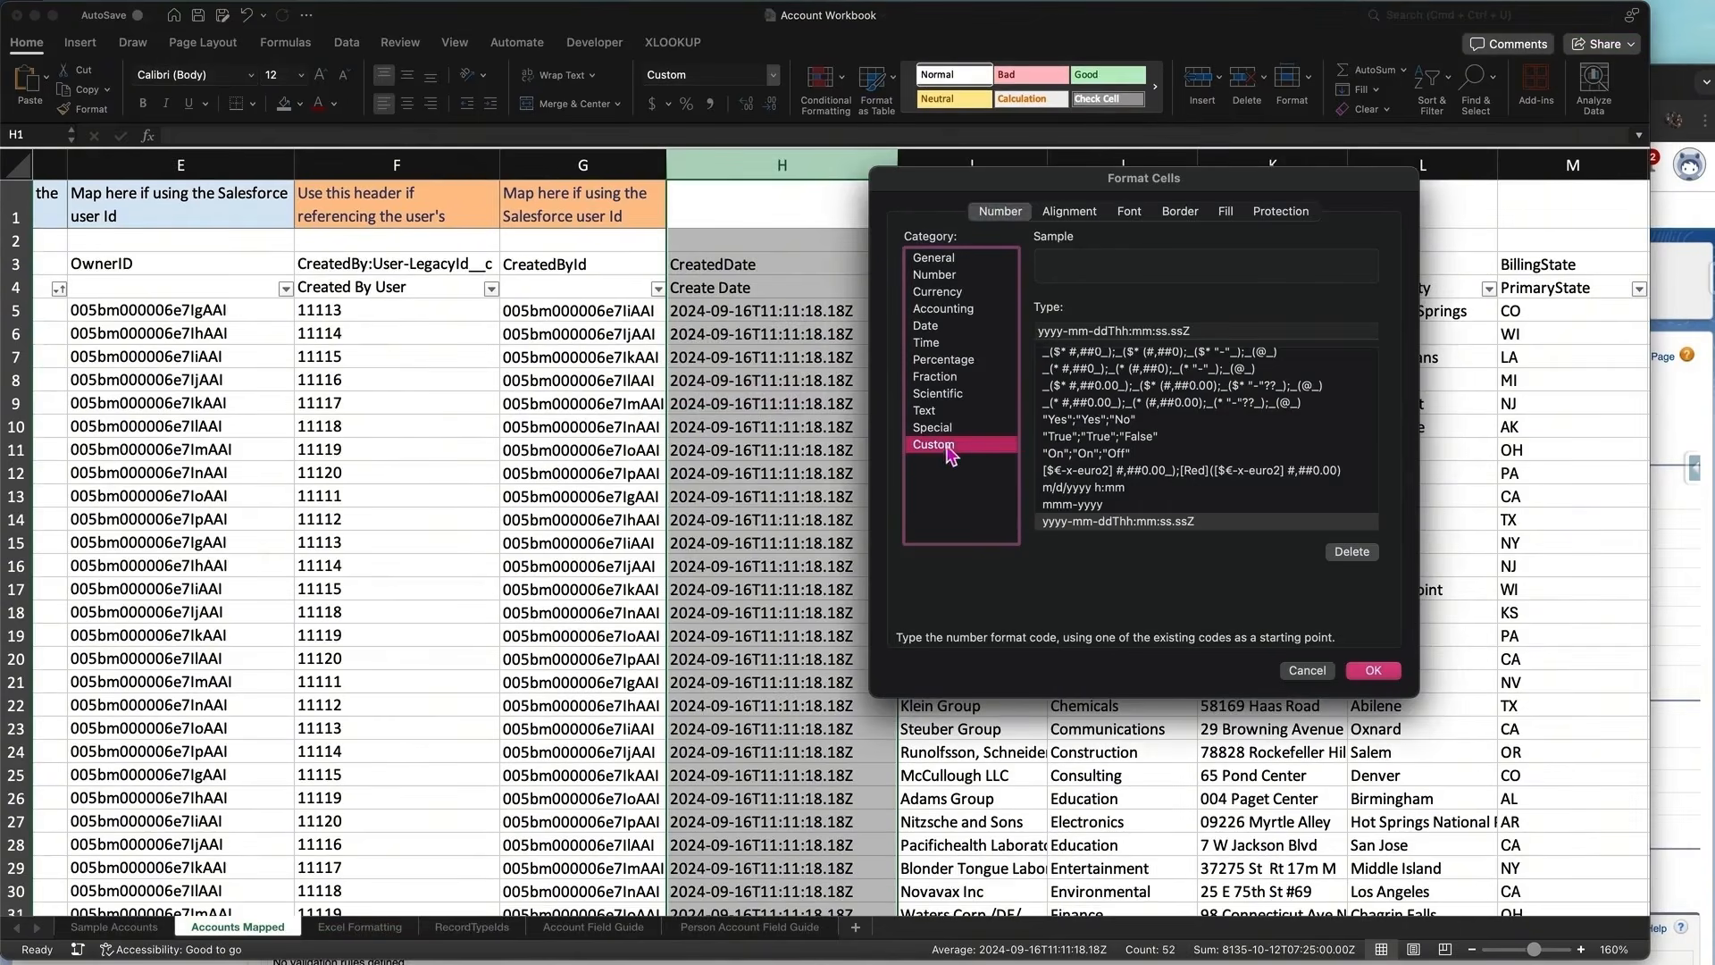
pyautogui.moveTo(1221, 335); pyautogui.dragTo(951, 331)
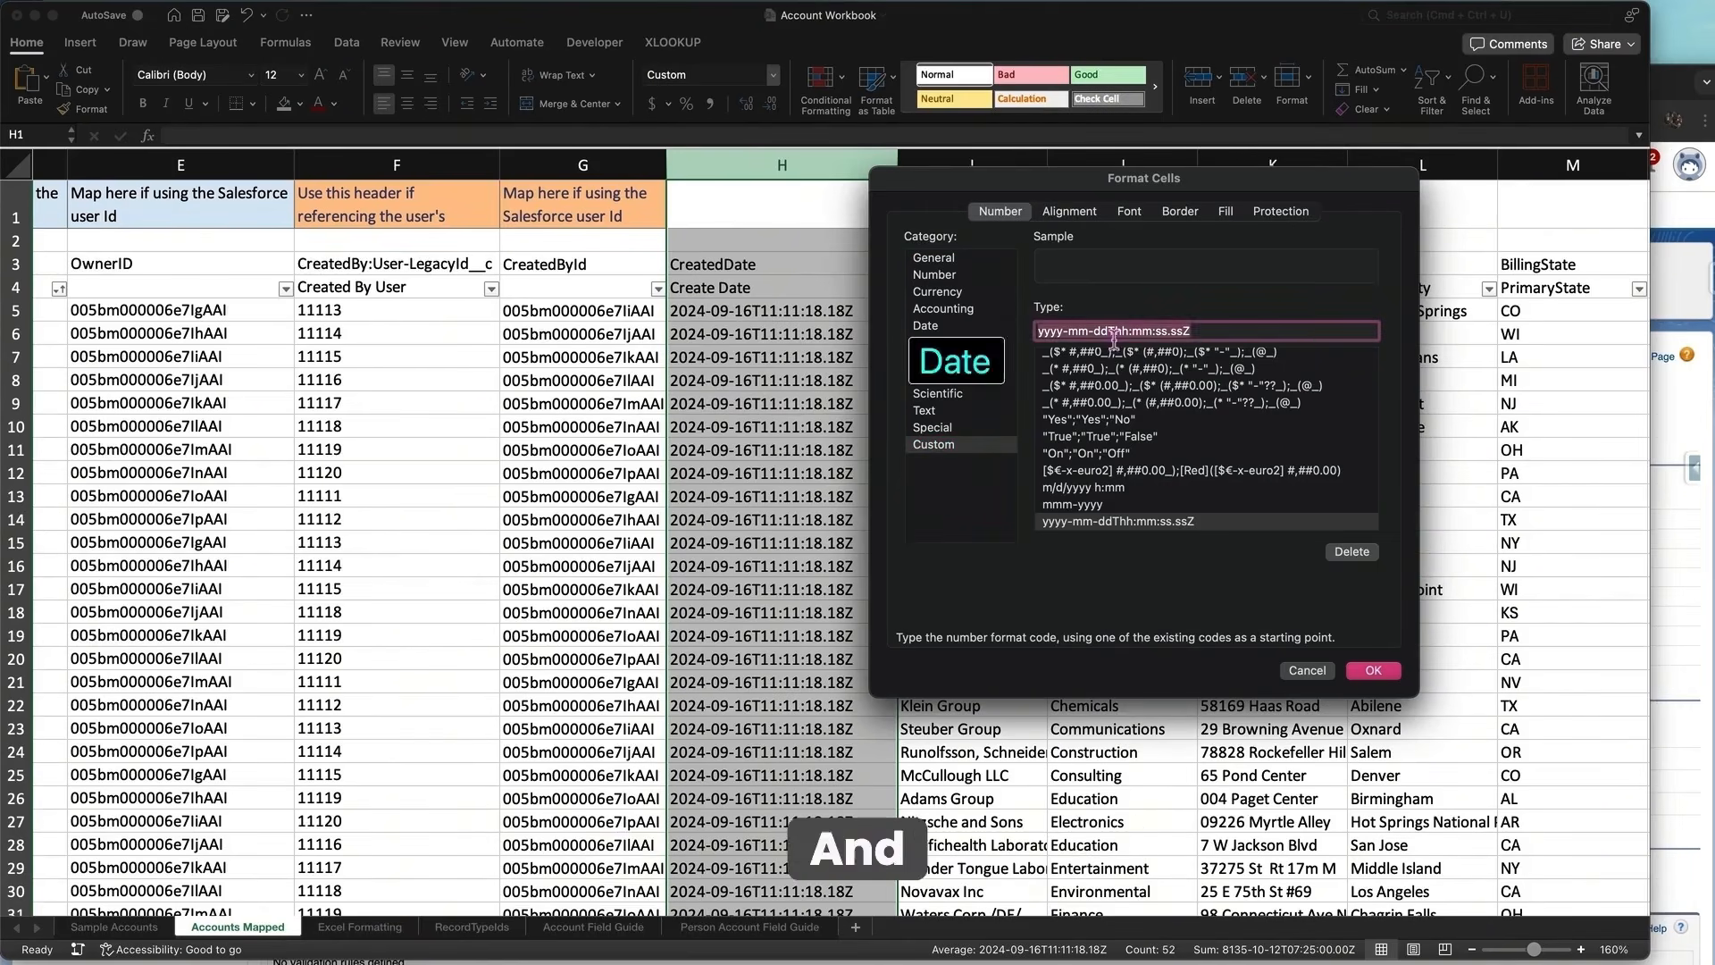
pyautogui.press('super+v')
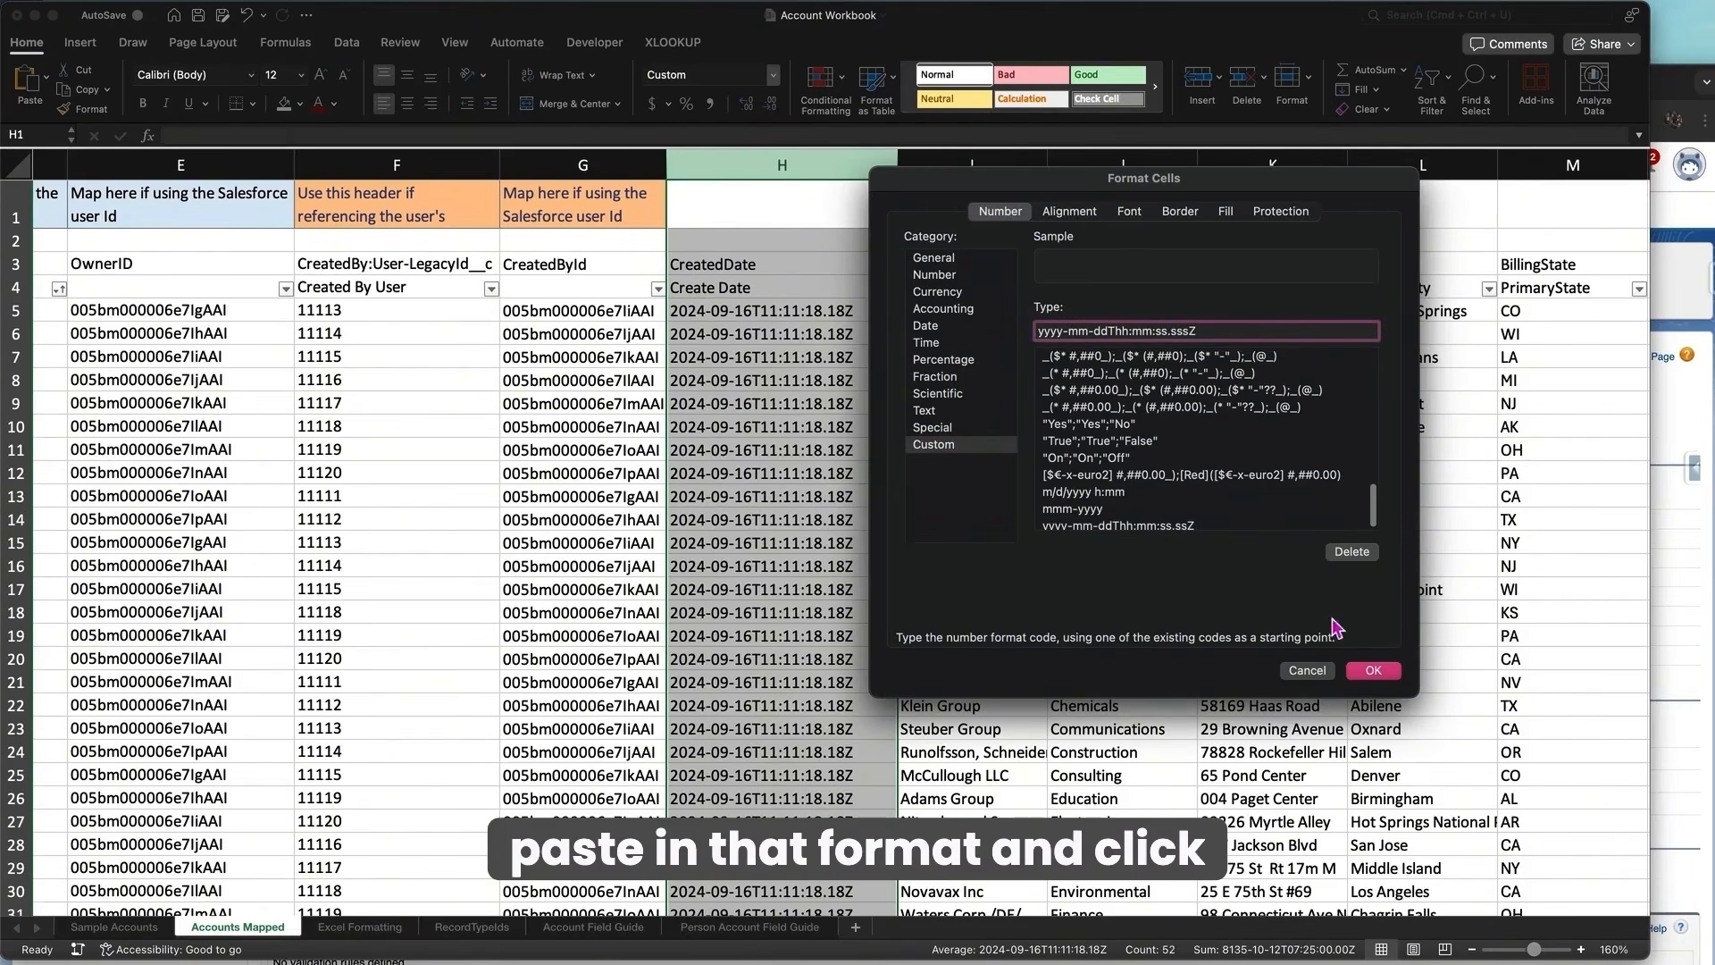
pyautogui.click(1373, 671)
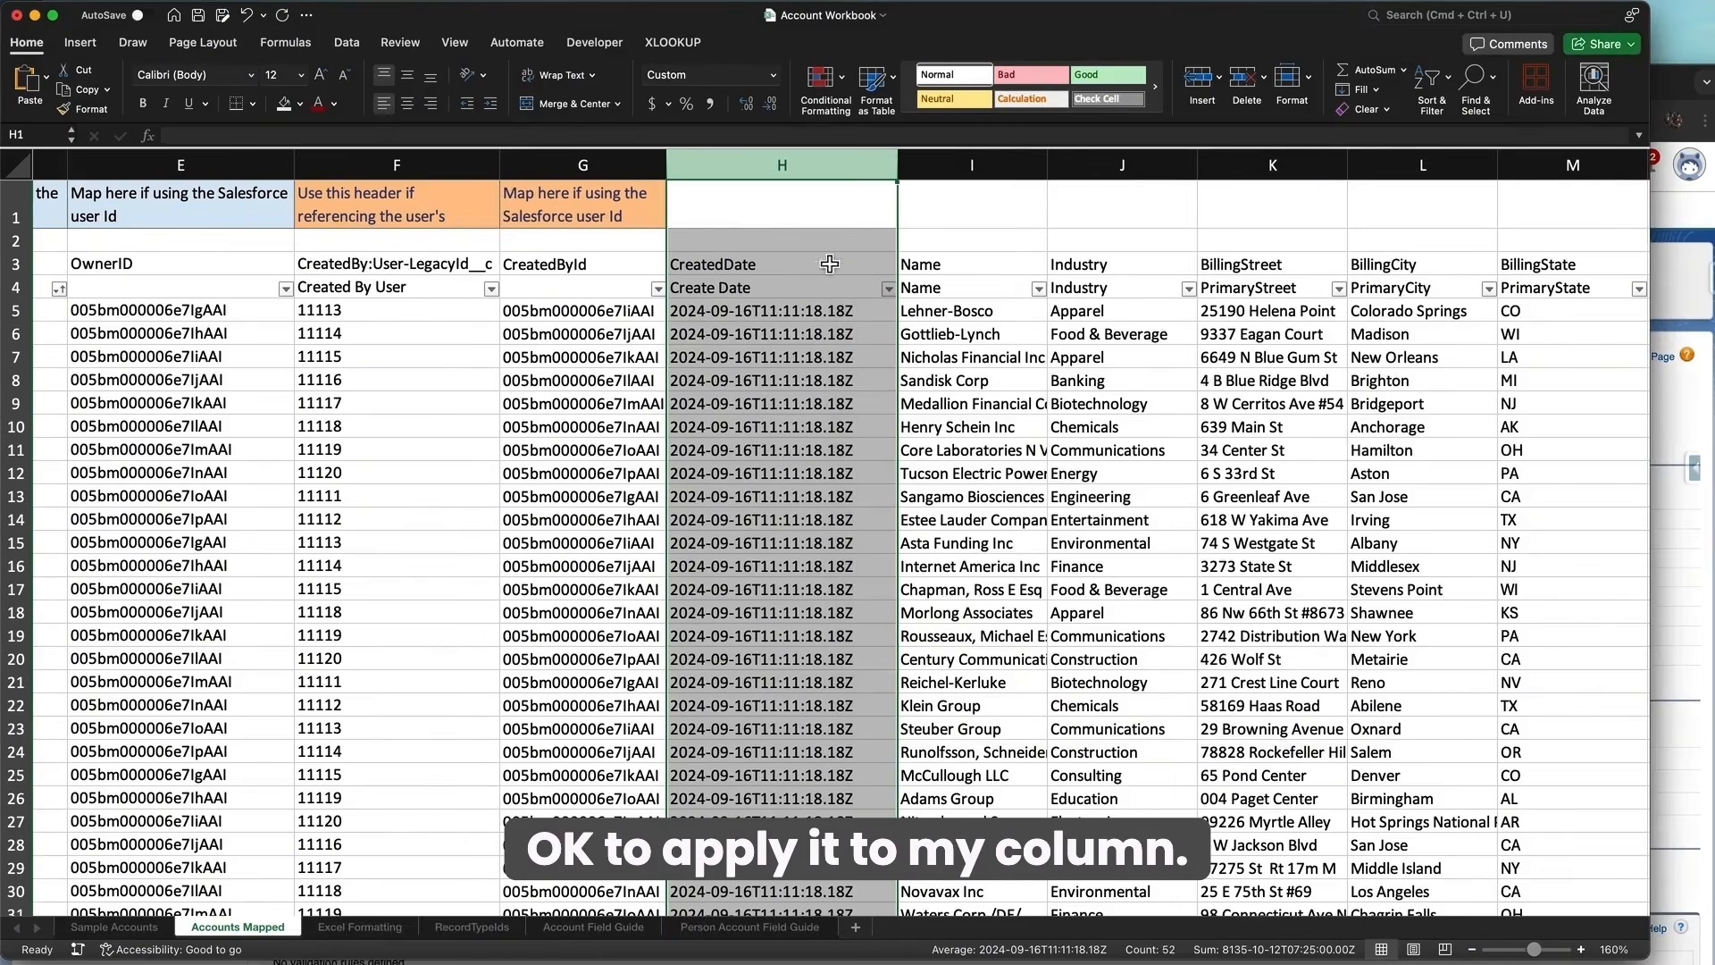
pyautogui.click(767, 318)
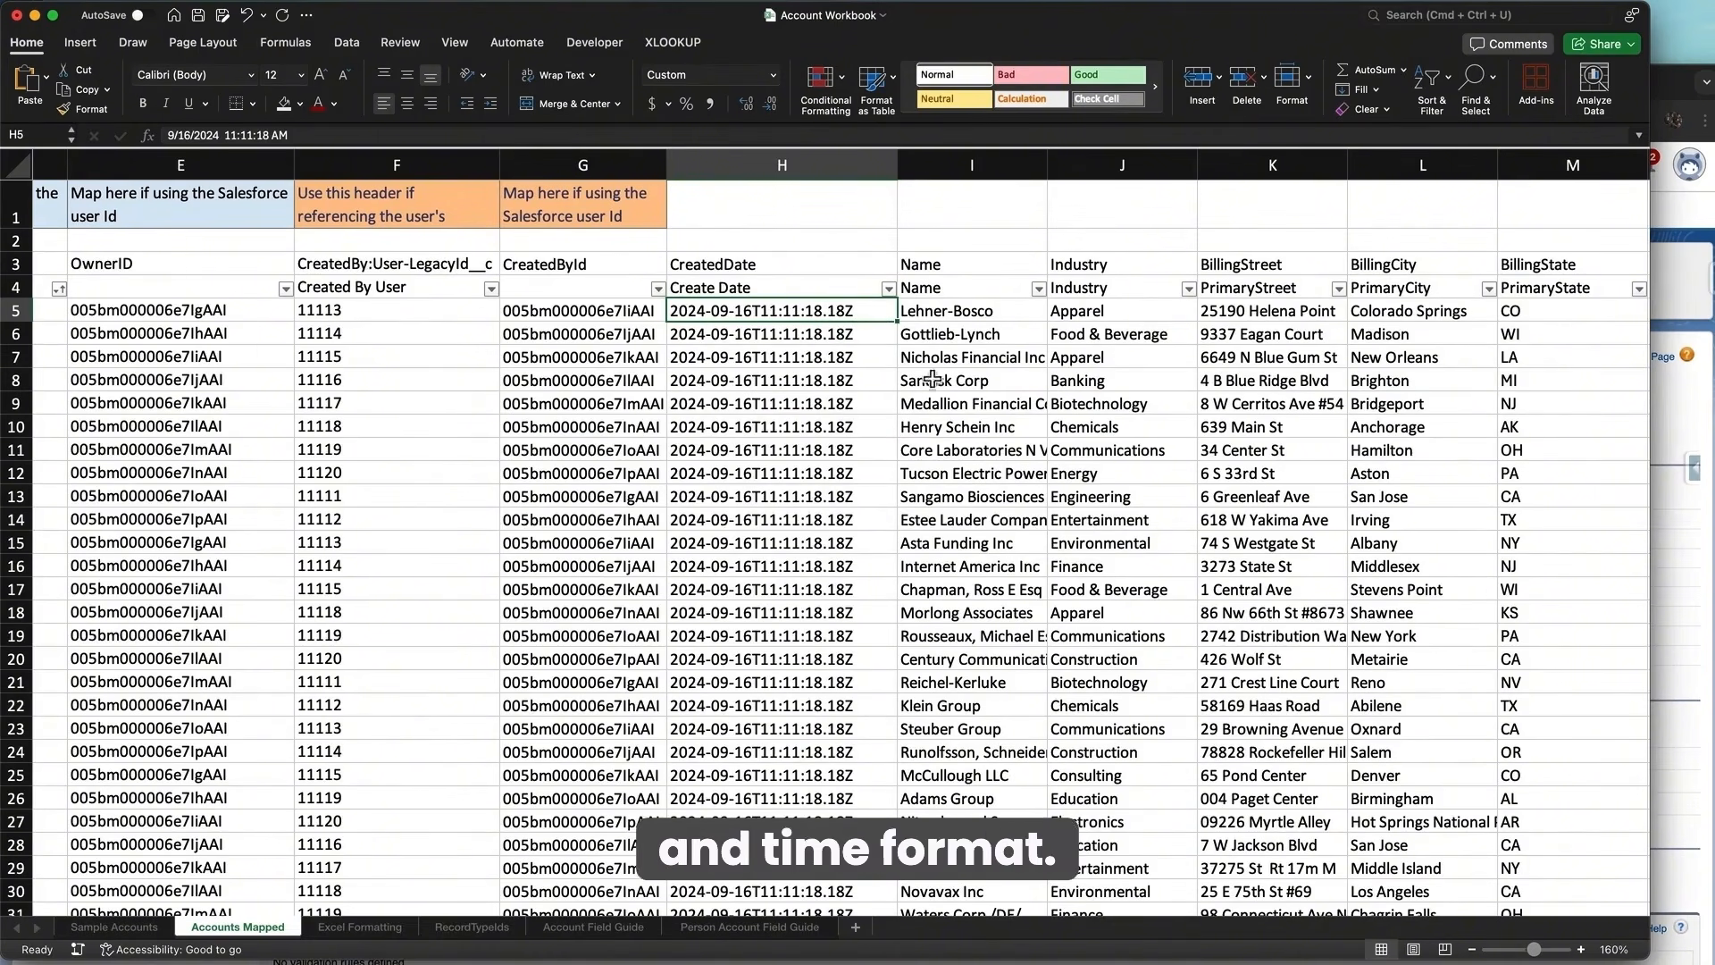
# Step: Compare the original PrimaryStreet to PrimaryPostalCode headers with the Salesforce BillingStreet to BillingPostalCode headers above them on the Accounts Mapped sheet
pyautogui.hscroll(10, 982, 348)
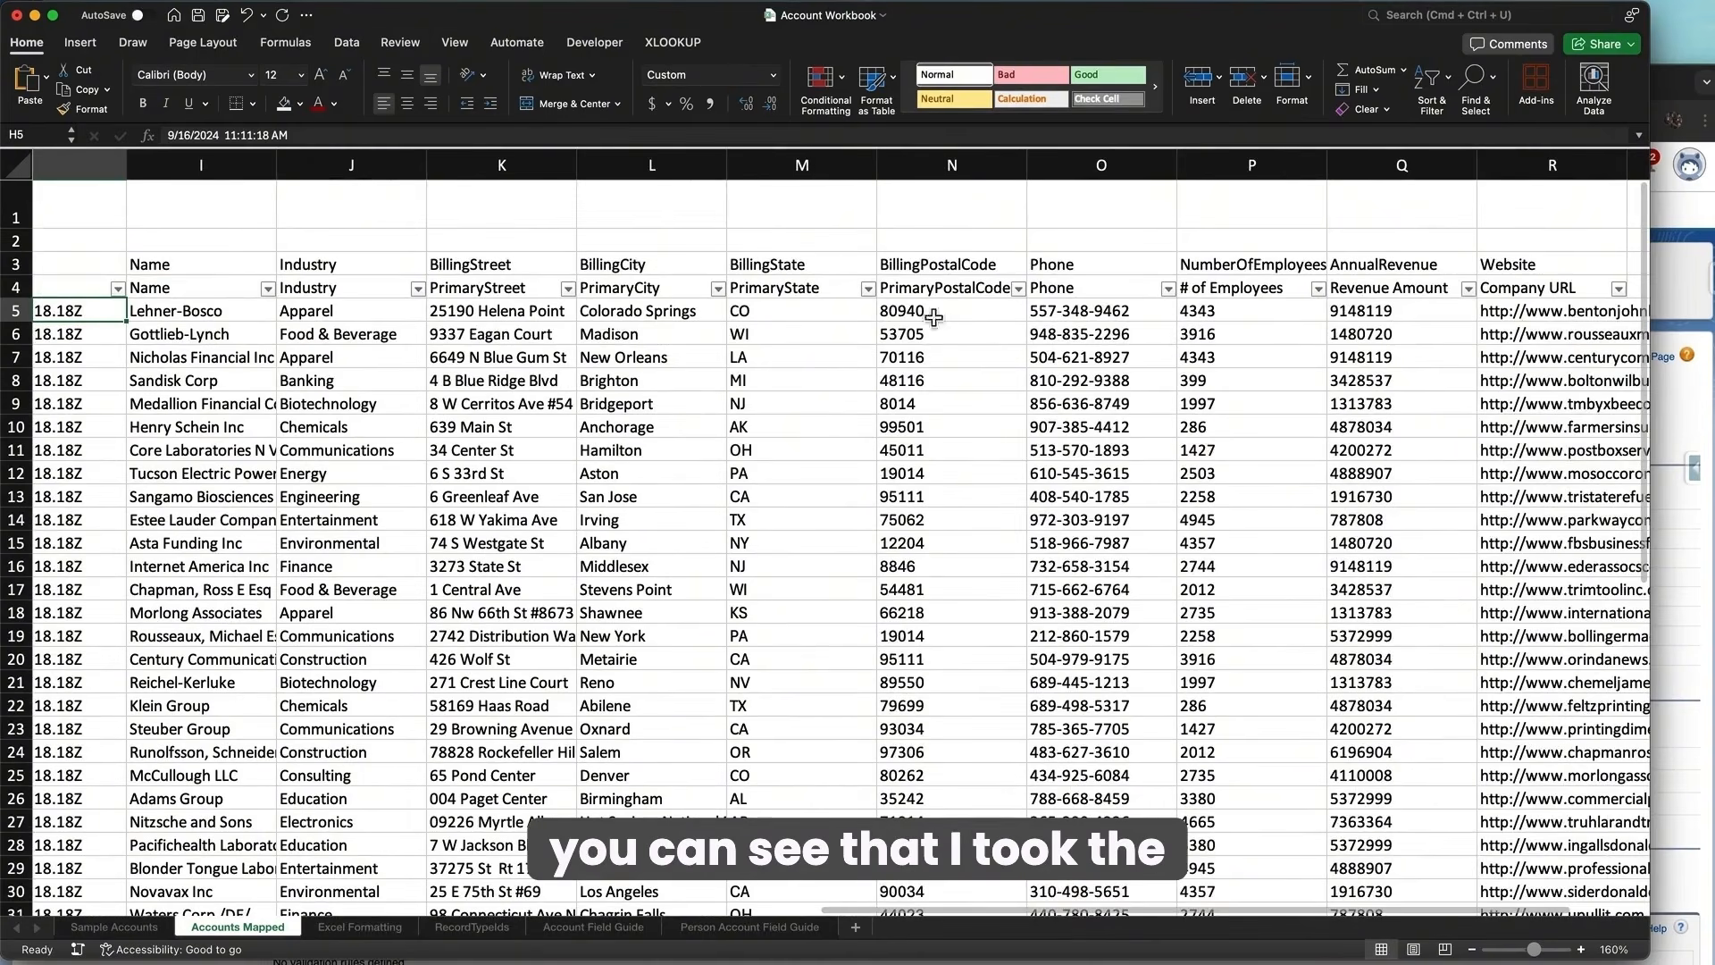
pyautogui.click(630, 295)
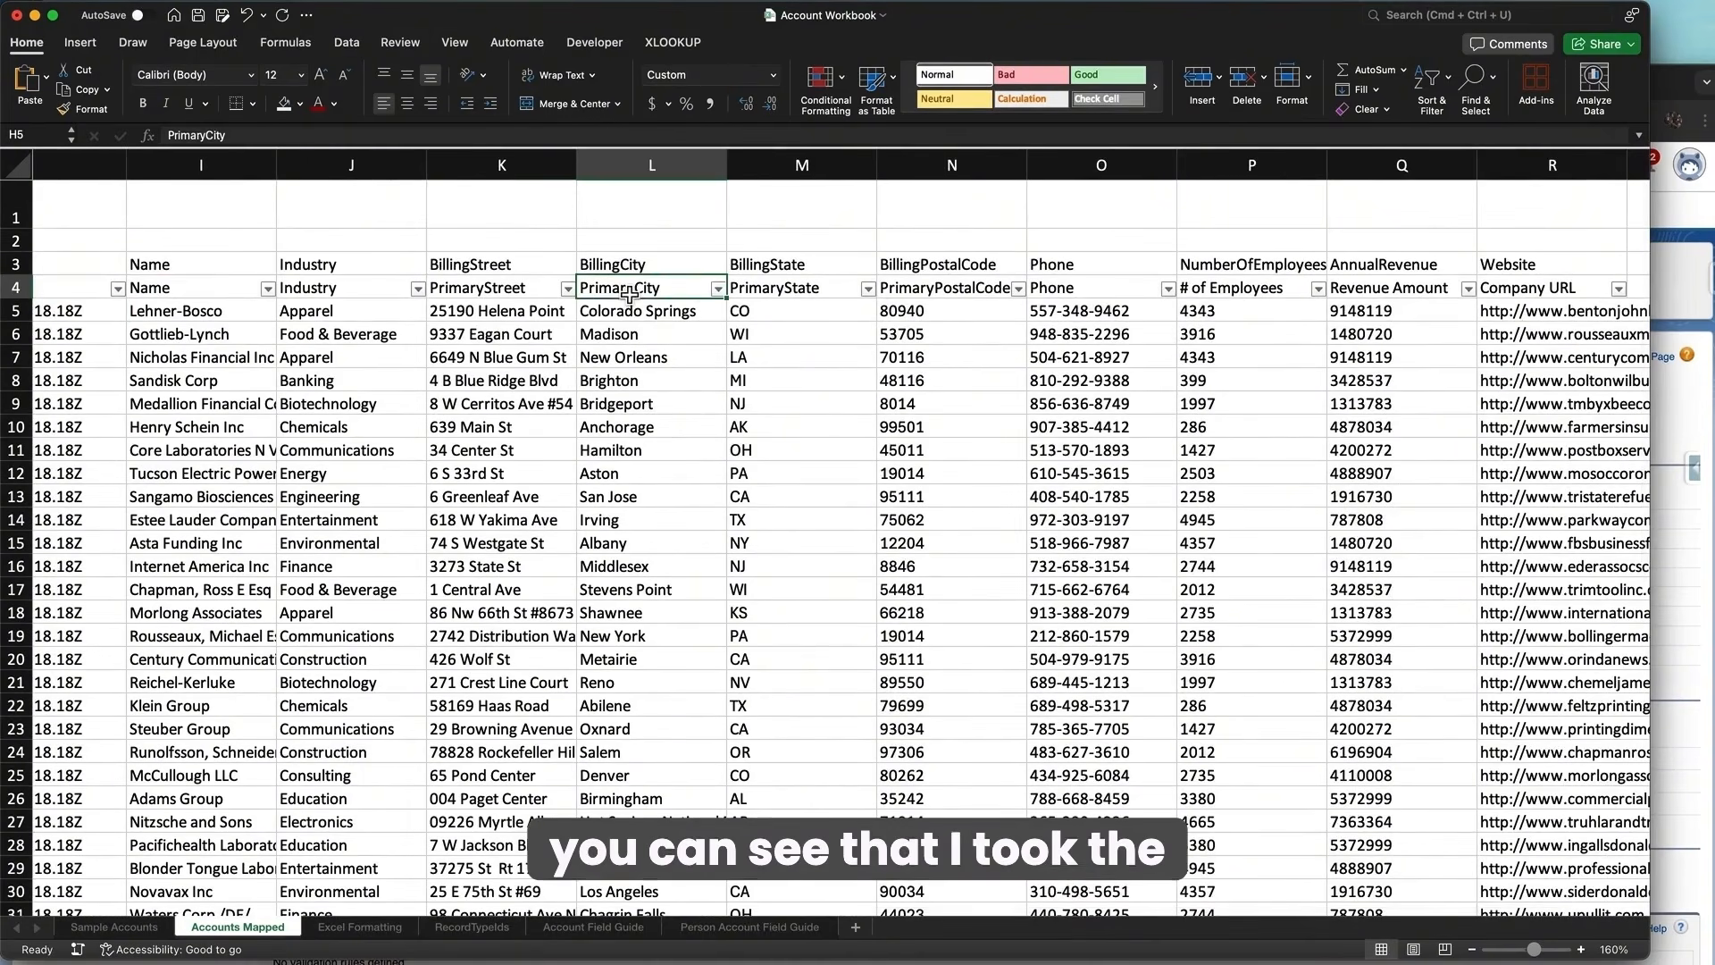
pyautogui.click(806, 296)
pyautogui.click(631, 296)
pyautogui.click(476, 292)
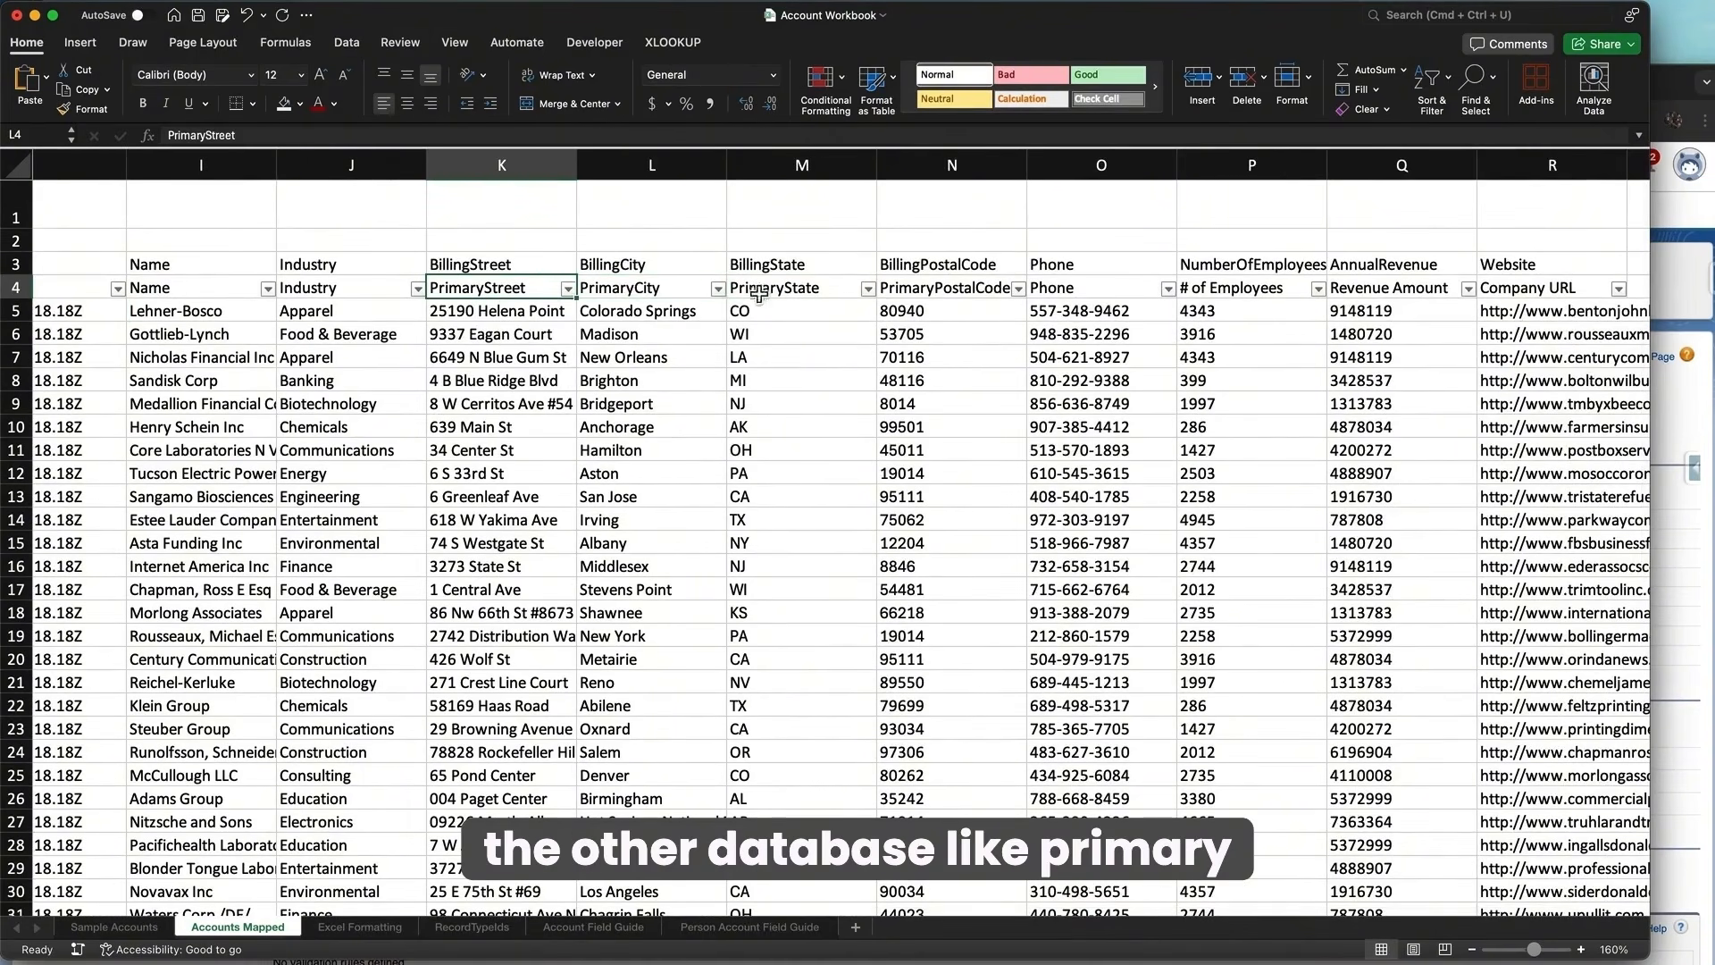
pyautogui.keyDown('shift'); pyautogui.click(758, 295); pyautogui.keyUp('shift')
pyautogui.moveTo(492, 268); pyautogui.dragTo(931, 284)
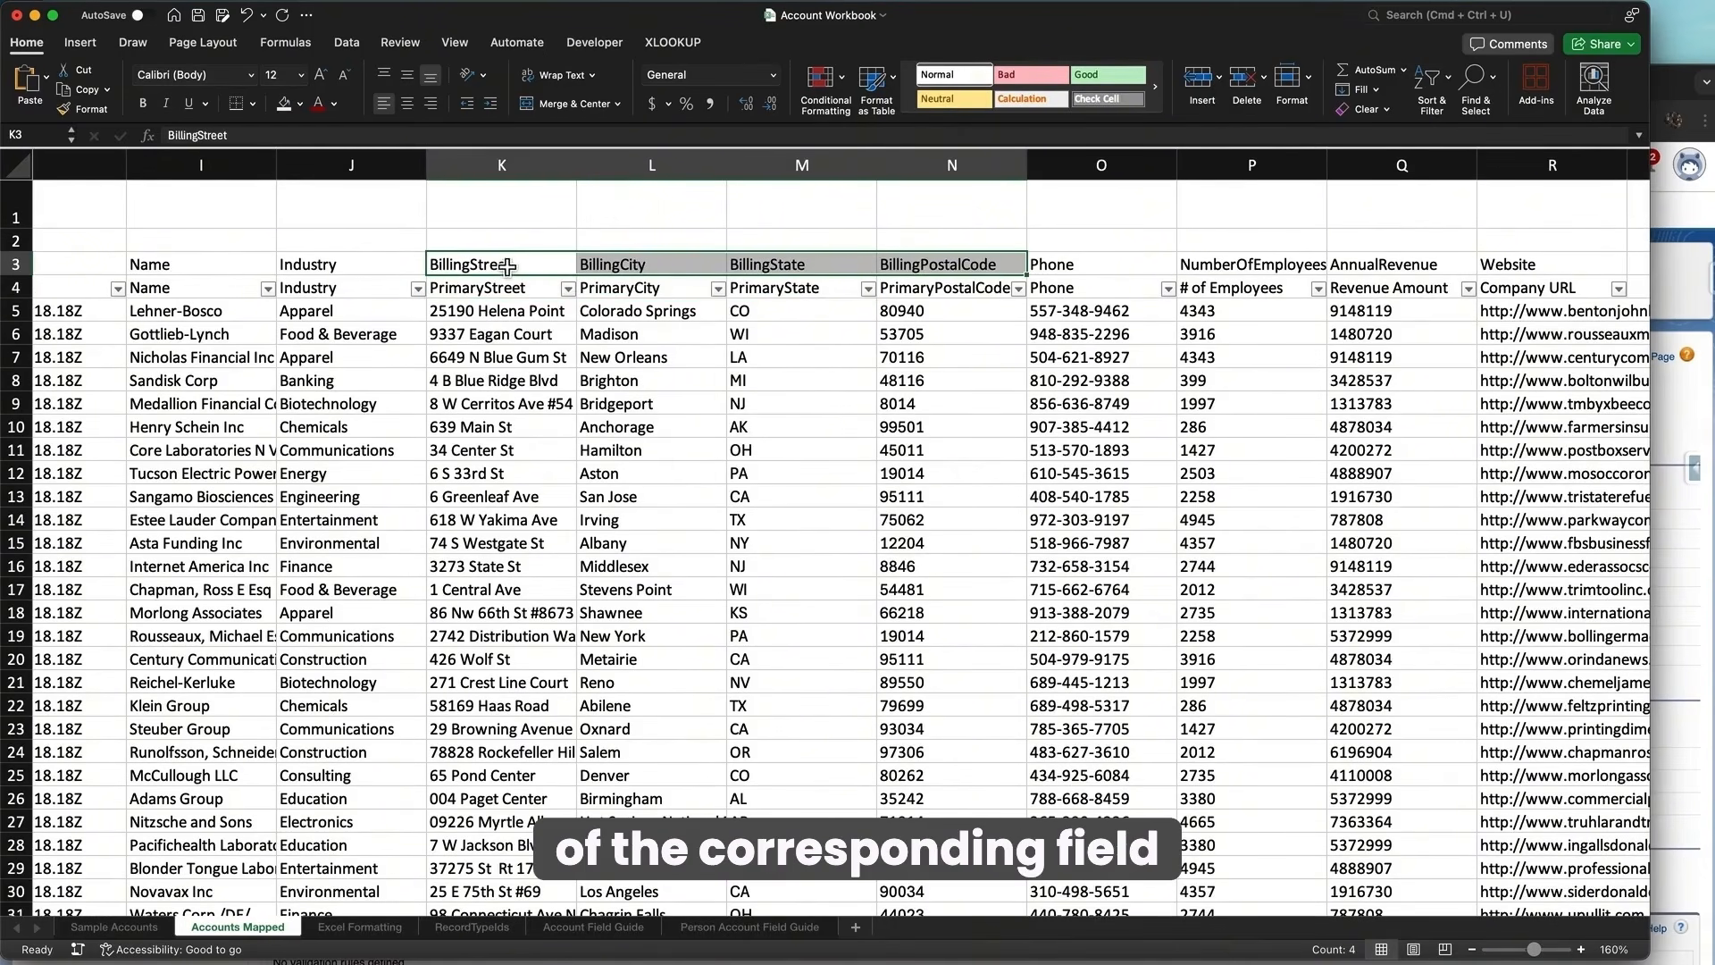
pyautogui.hscroll(-10, 283, 472)
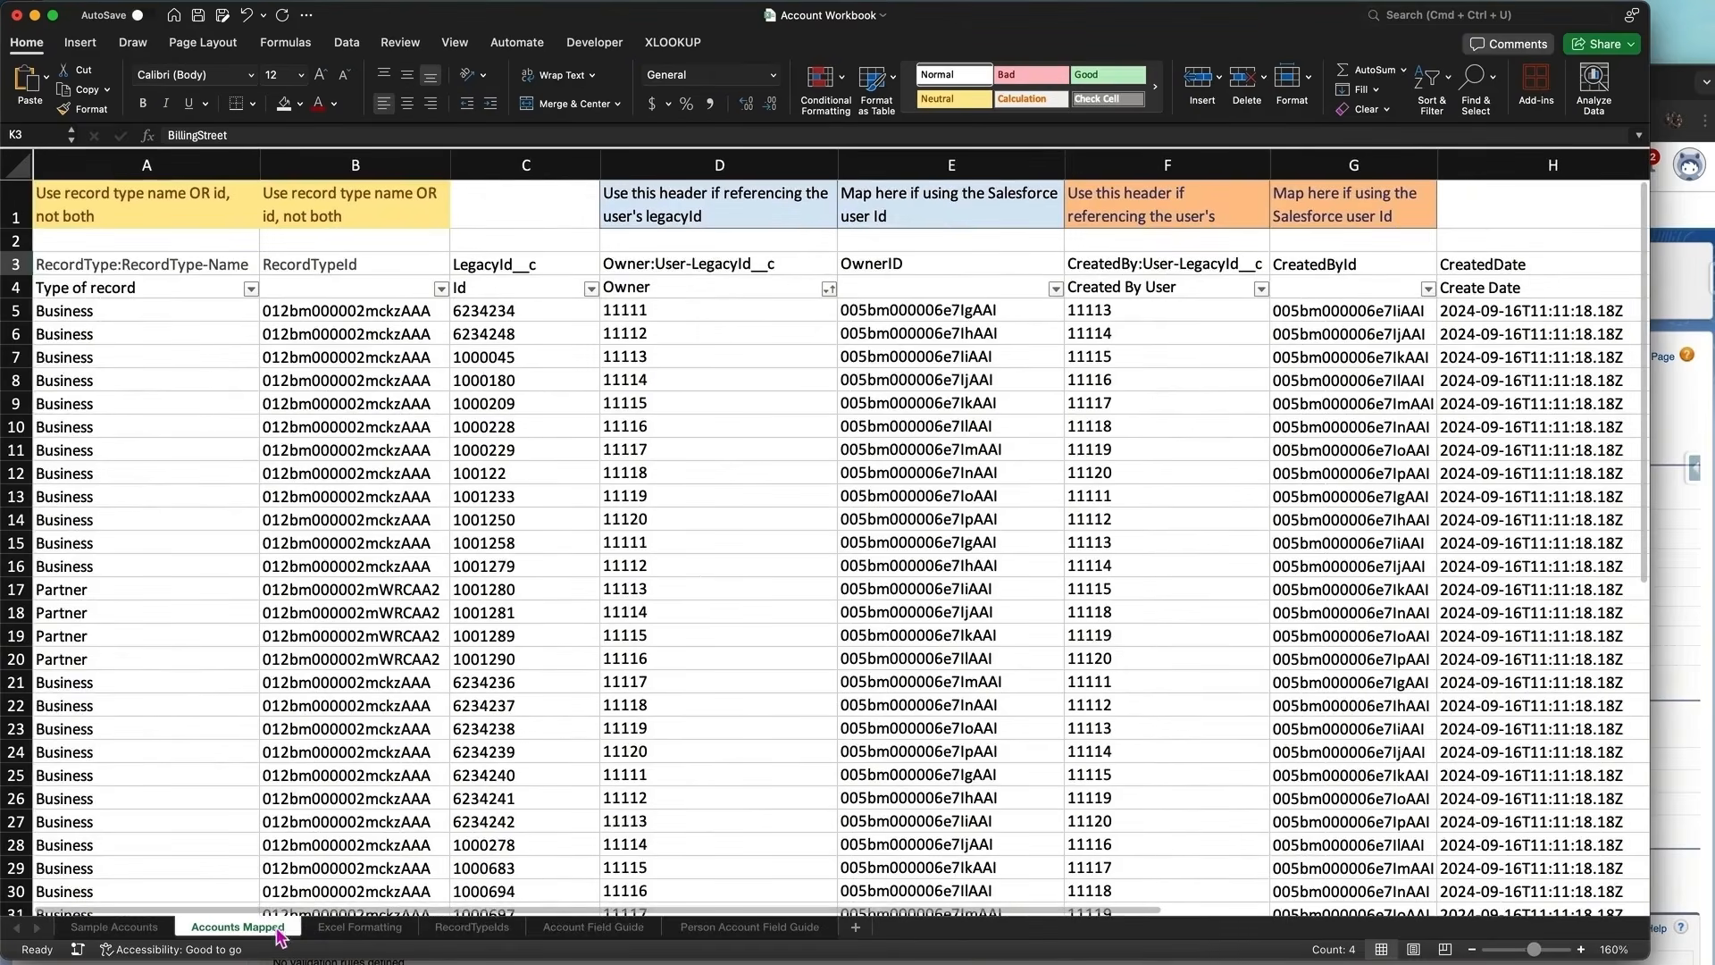
pyautogui.hscroll(-2, 283, 472)
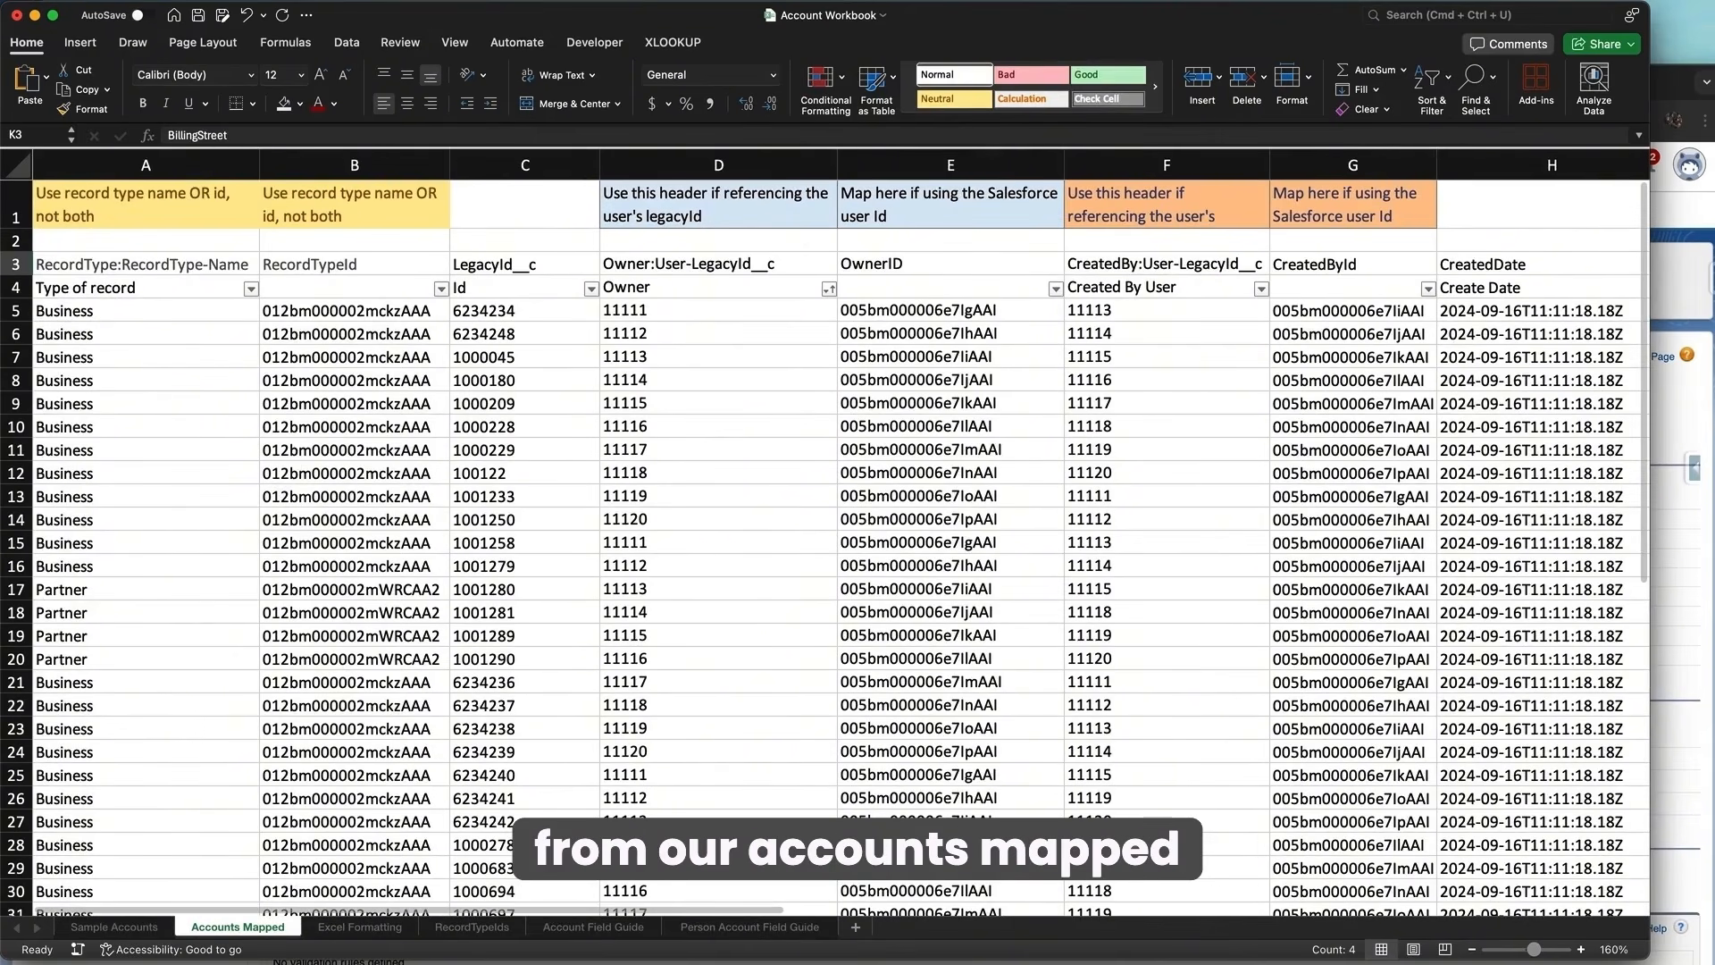
# Step: Switch to the Accounts Prepped file and compare its header row with the original header row 4 of the Accounts Mapped sheet
pyautogui.click(1550, 962)
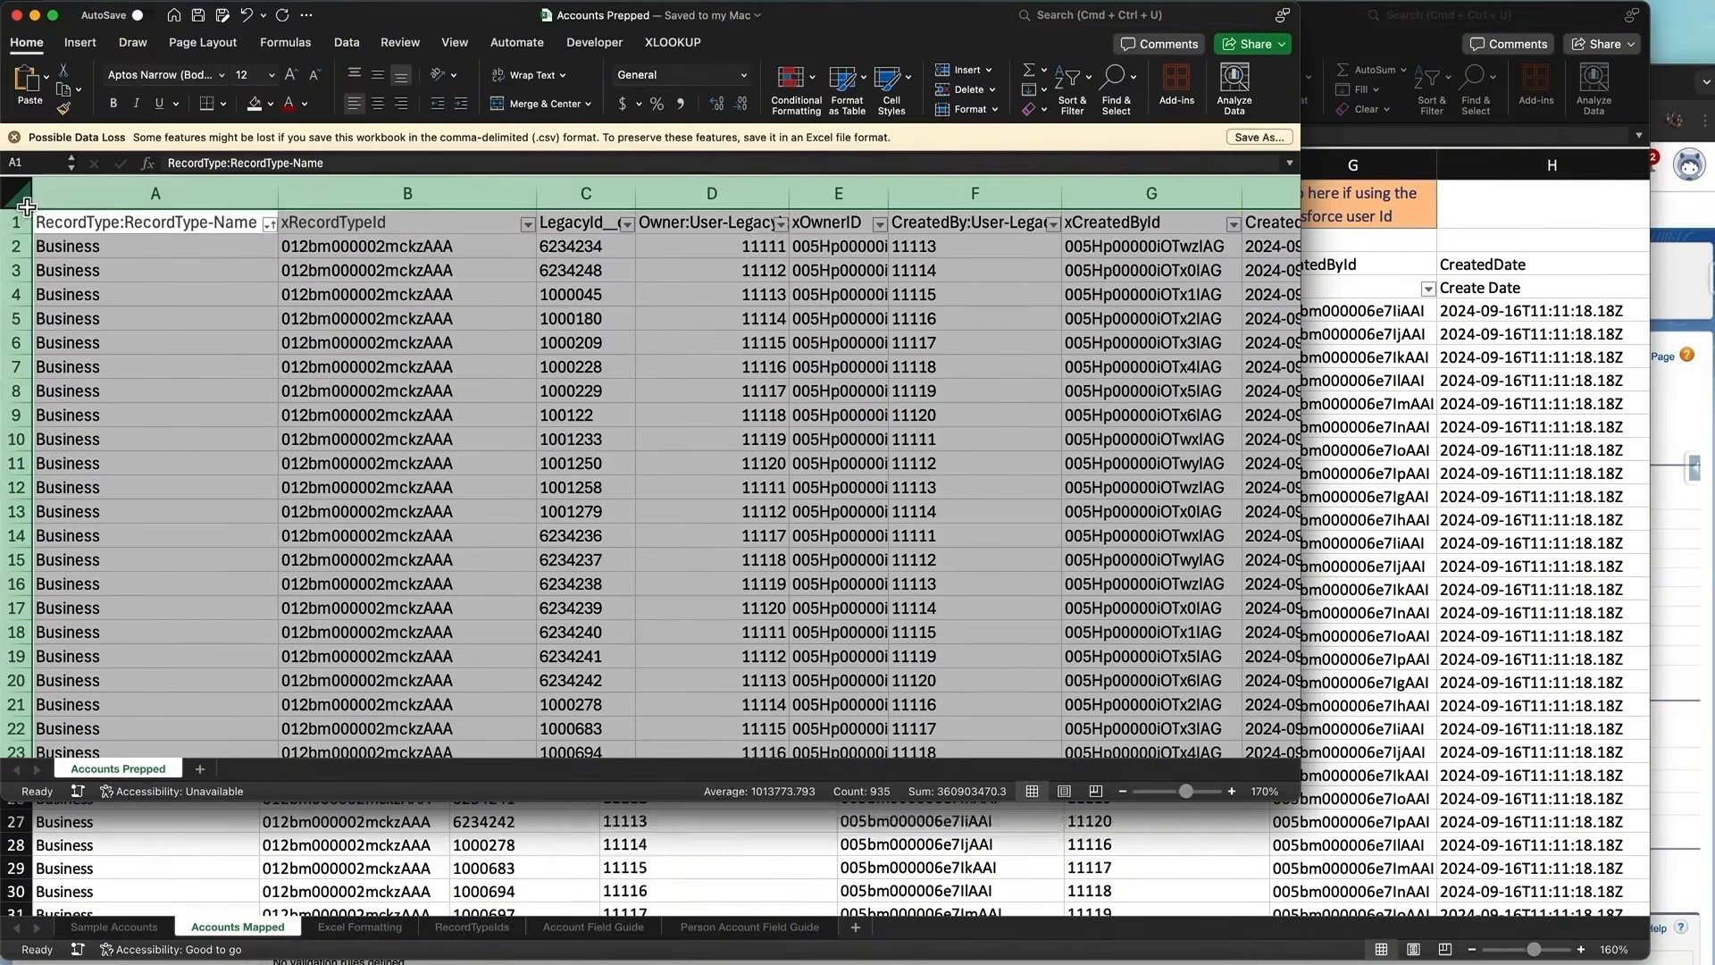
pyautogui.click(18, 198)
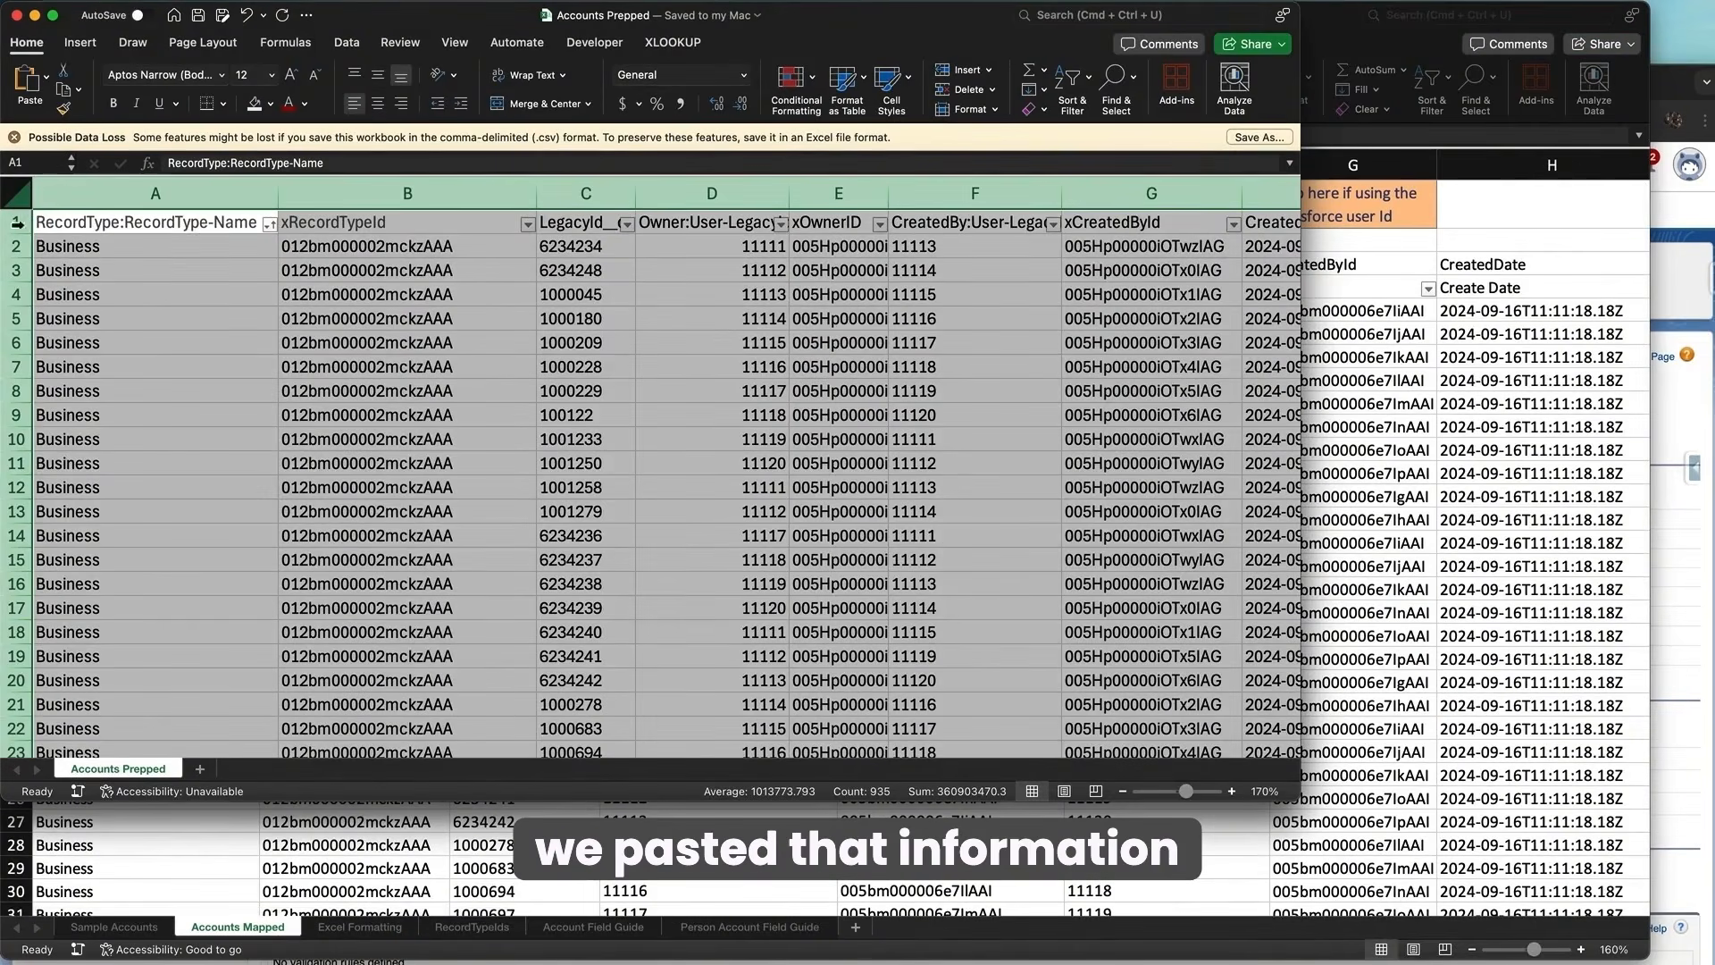
pyautogui.click(33, 223)
pyautogui.moveTo(361, 19); pyautogui.dragTo(673, 18)
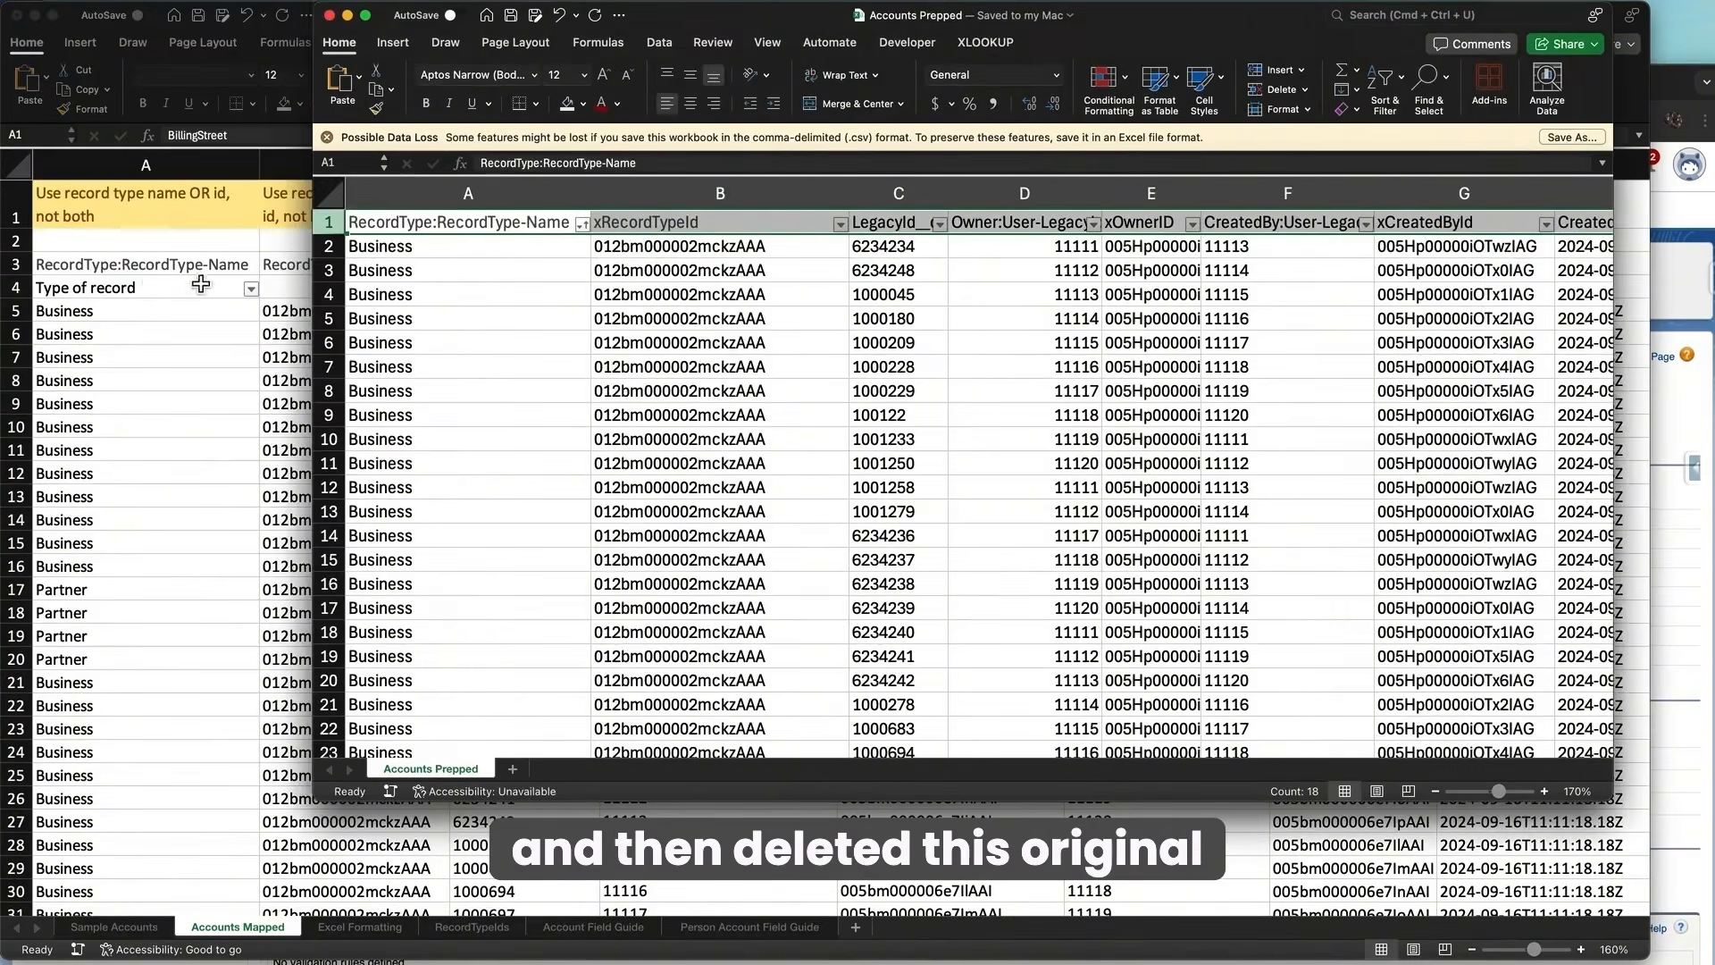
pyautogui.click(133, 289)
pyautogui.click(33, 289)
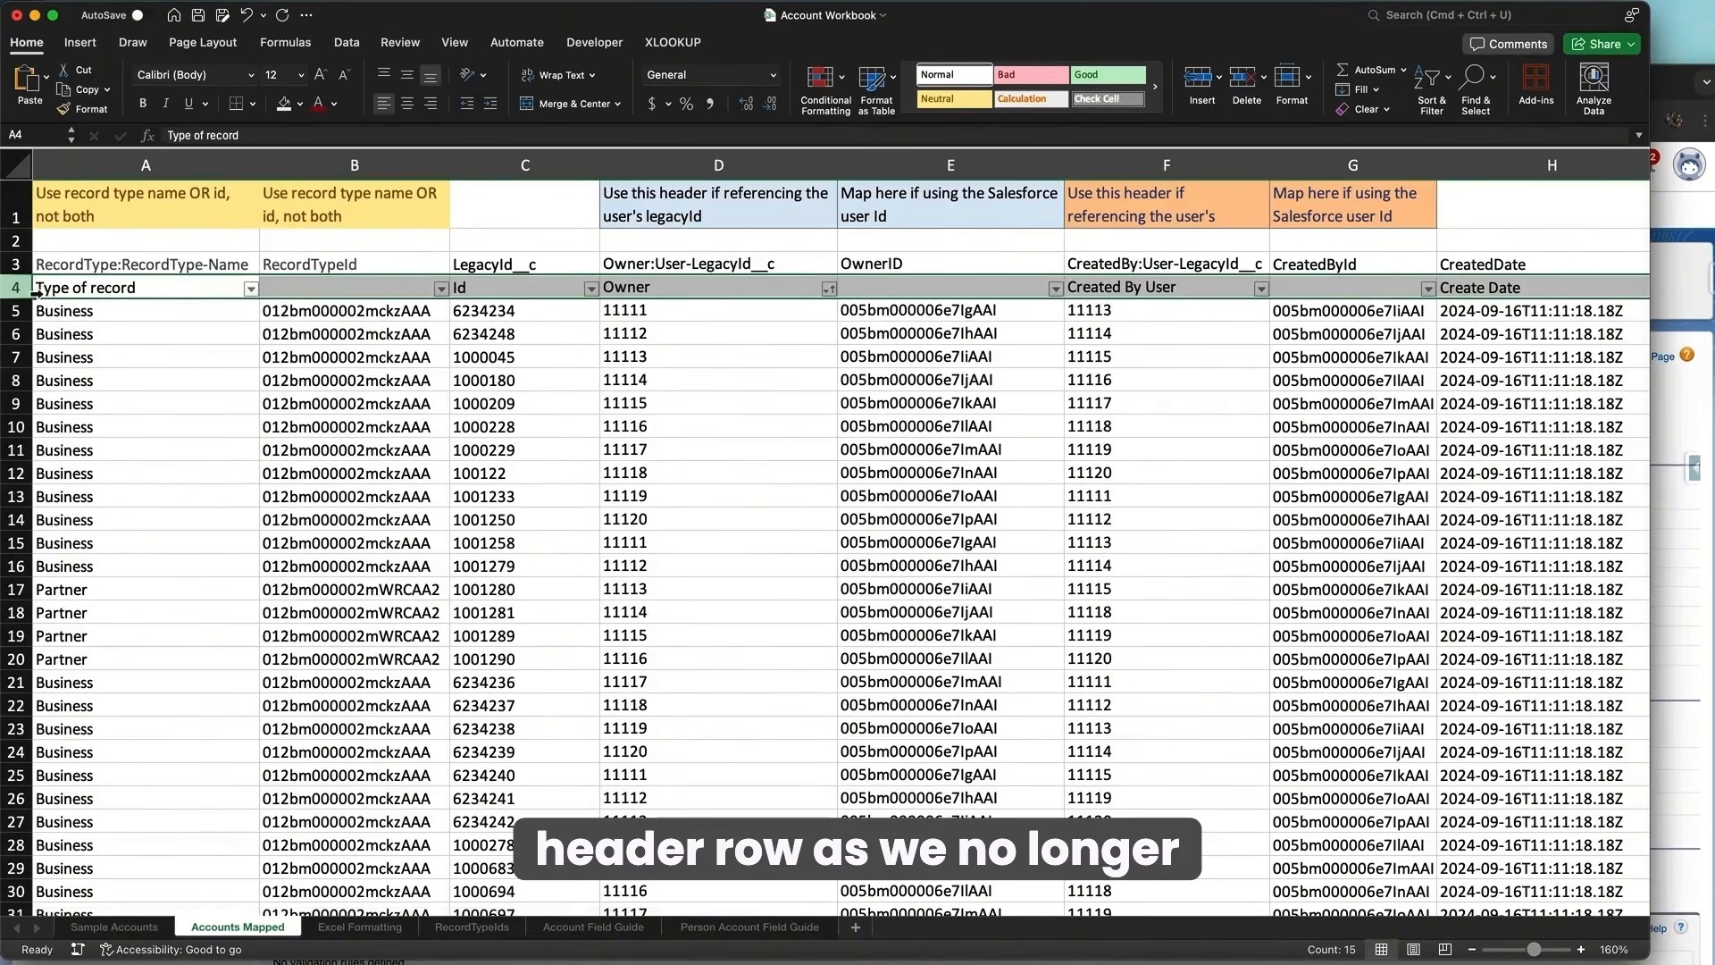
# Step: Switch to Salesforce Data Loader and start an Insert operation
pyautogui.moveTo(1206, 34); pyautogui.dragTo(1203, 145)
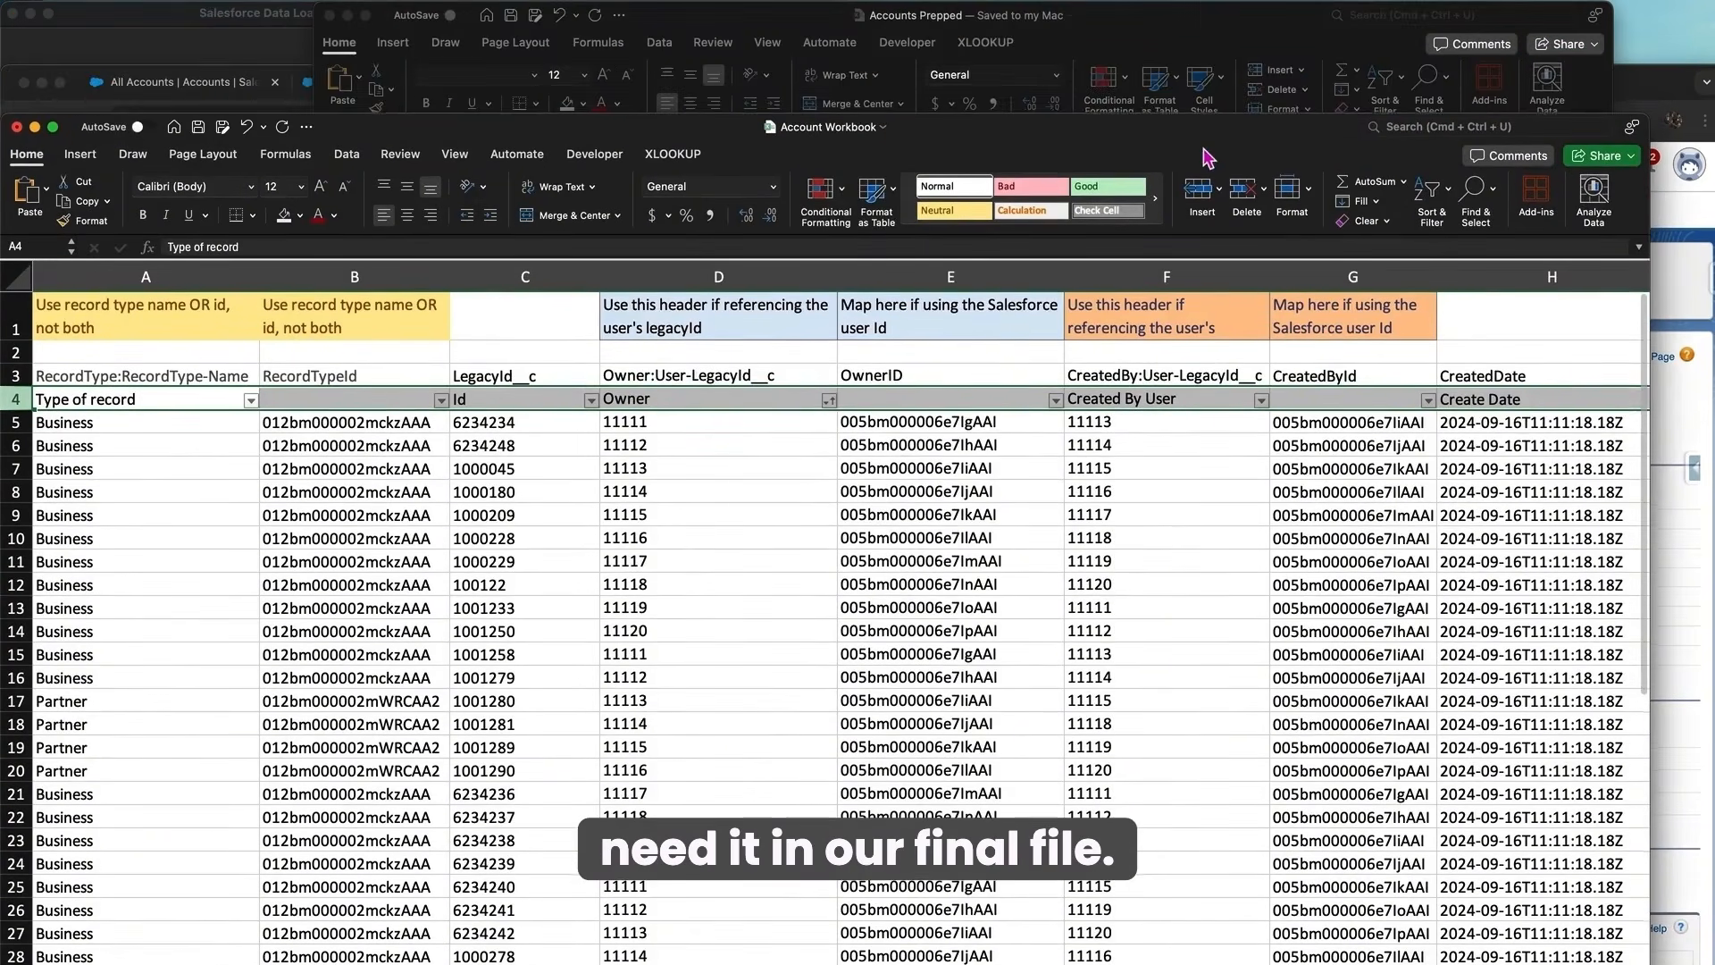
pyautogui.click(1205, 19)
pyautogui.click(237, 29)
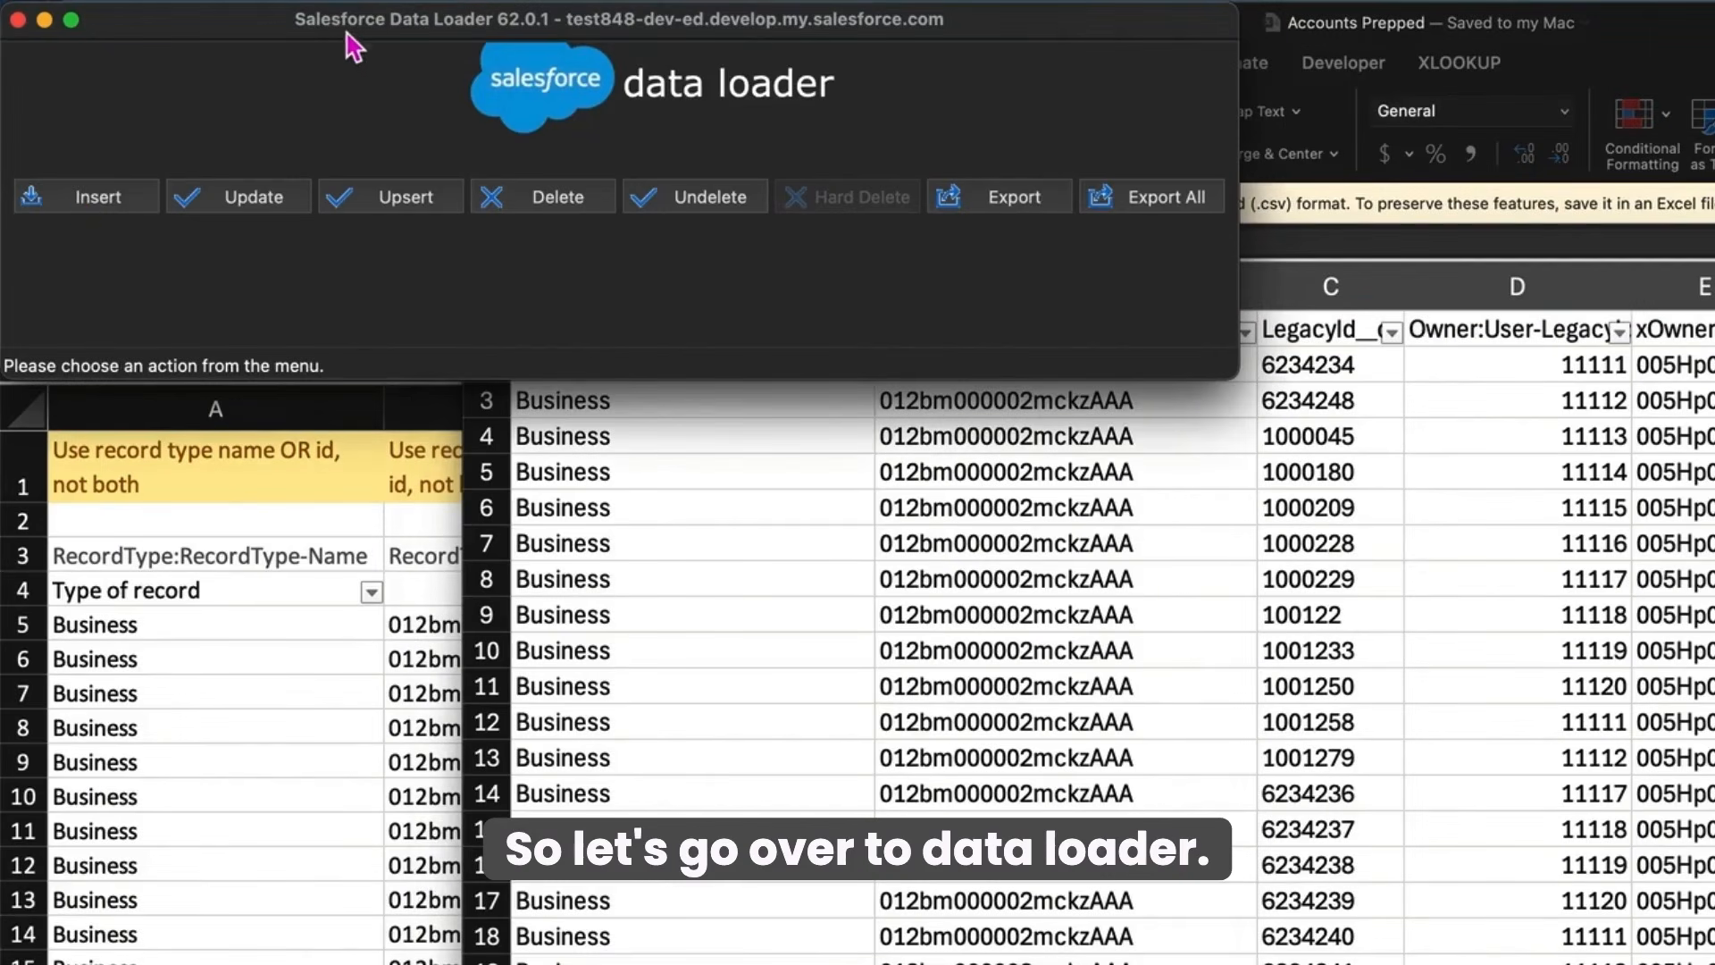
pyautogui.click(85, 214)
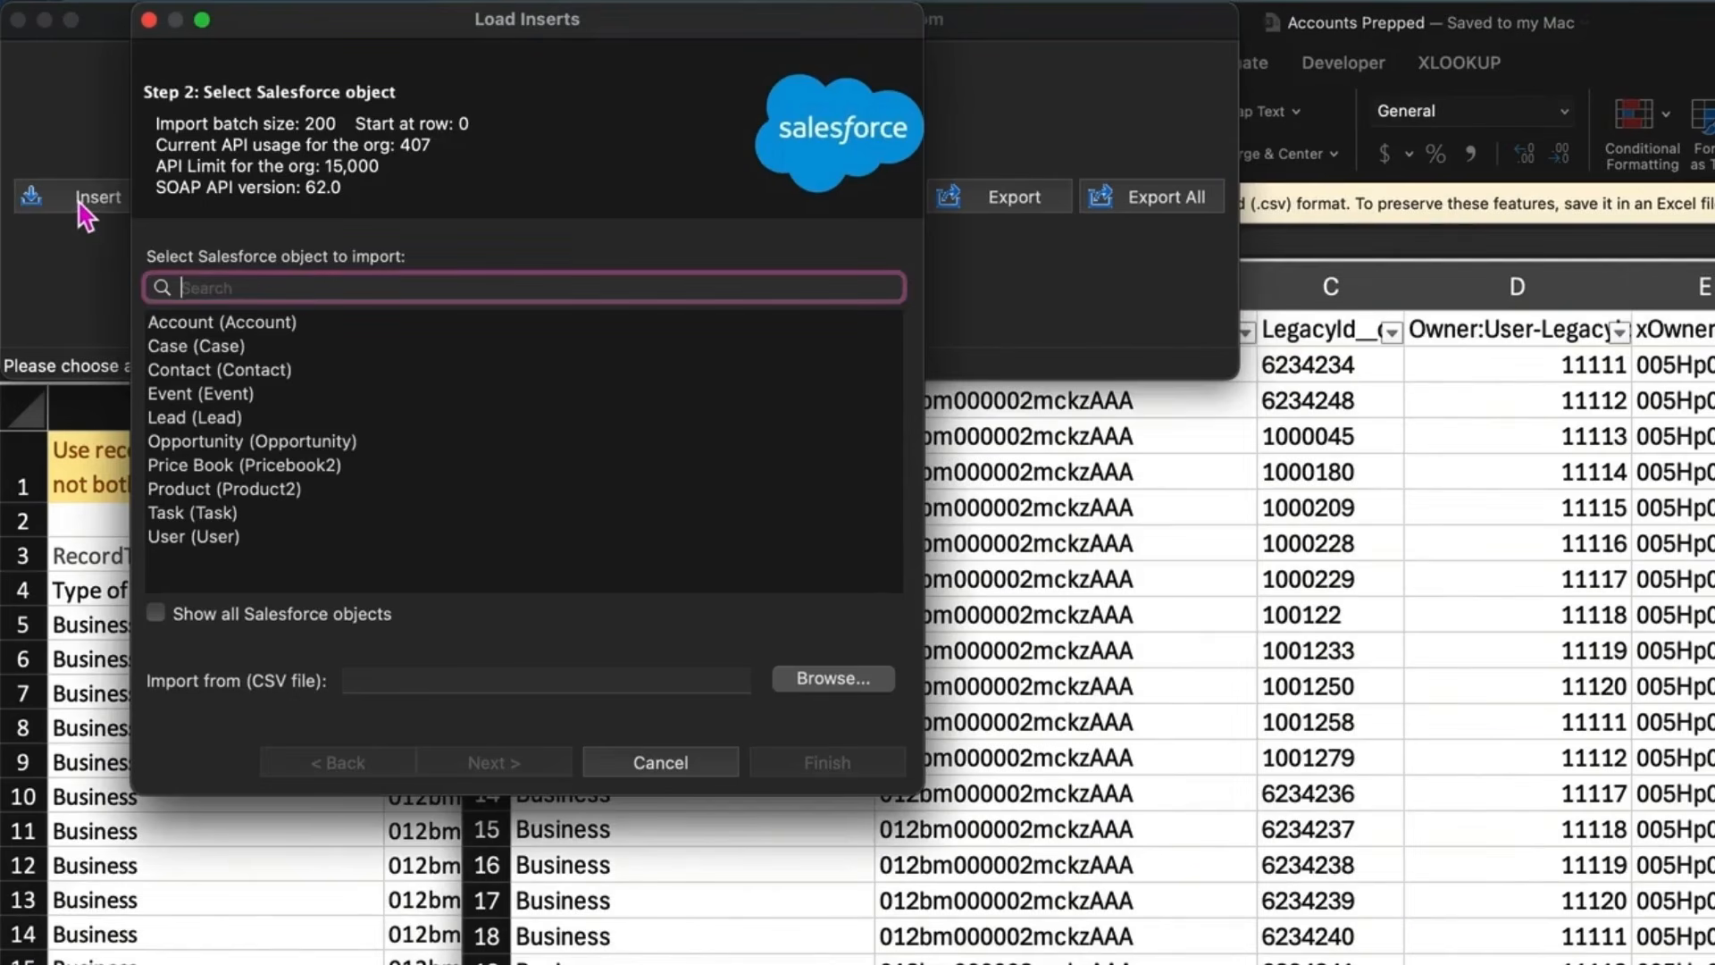
# Step: Choose the Account object and Accounts Prepped.csv from the Account folder as the import source, and proceed to the relationship settings
pyautogui.click(312, 324)
pyautogui.click(841, 683)
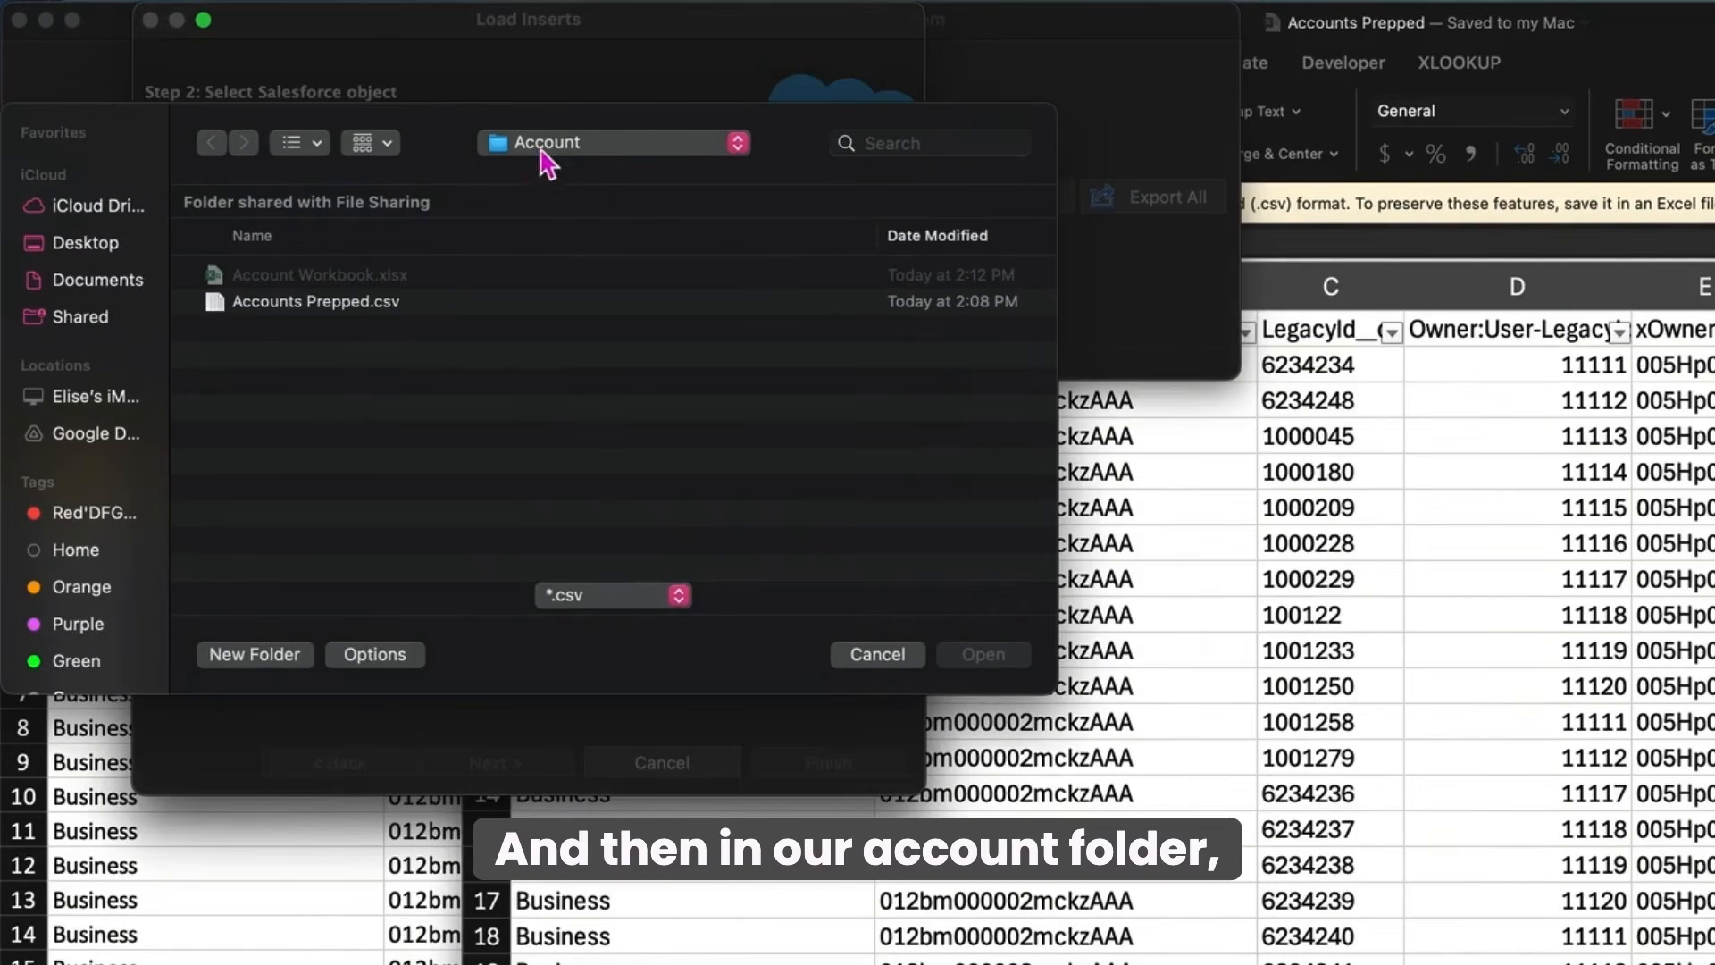
pyautogui.click(366, 306)
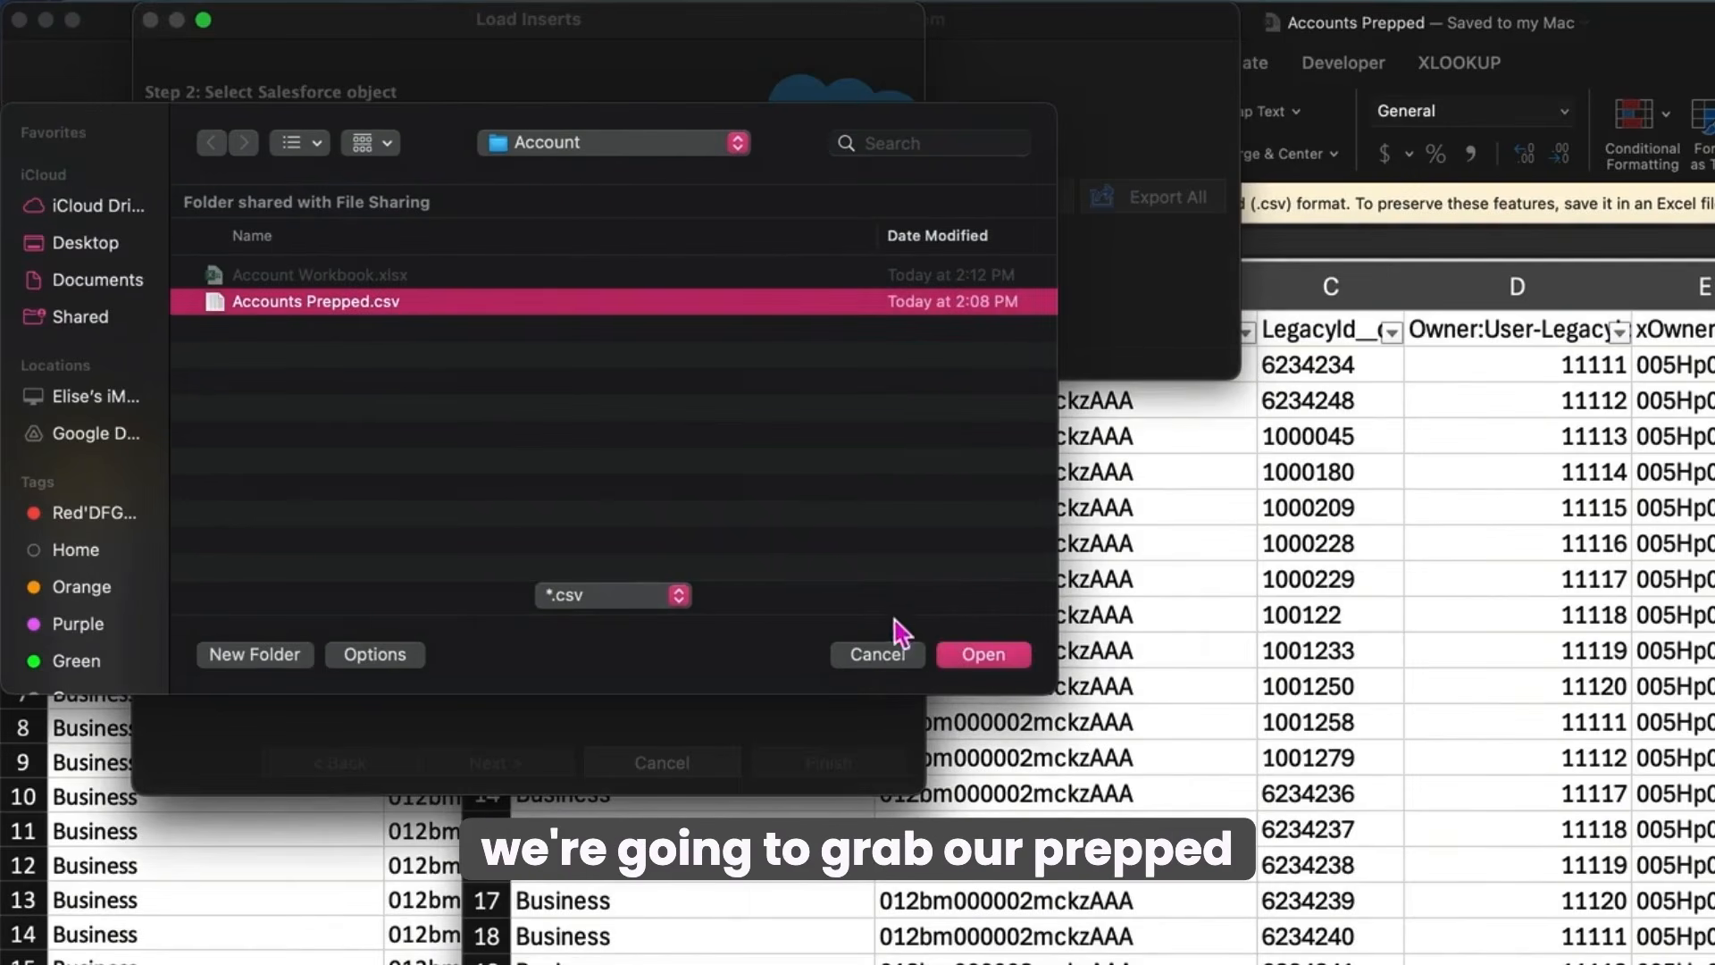
pyautogui.click(985, 653)
pyautogui.click(502, 768)
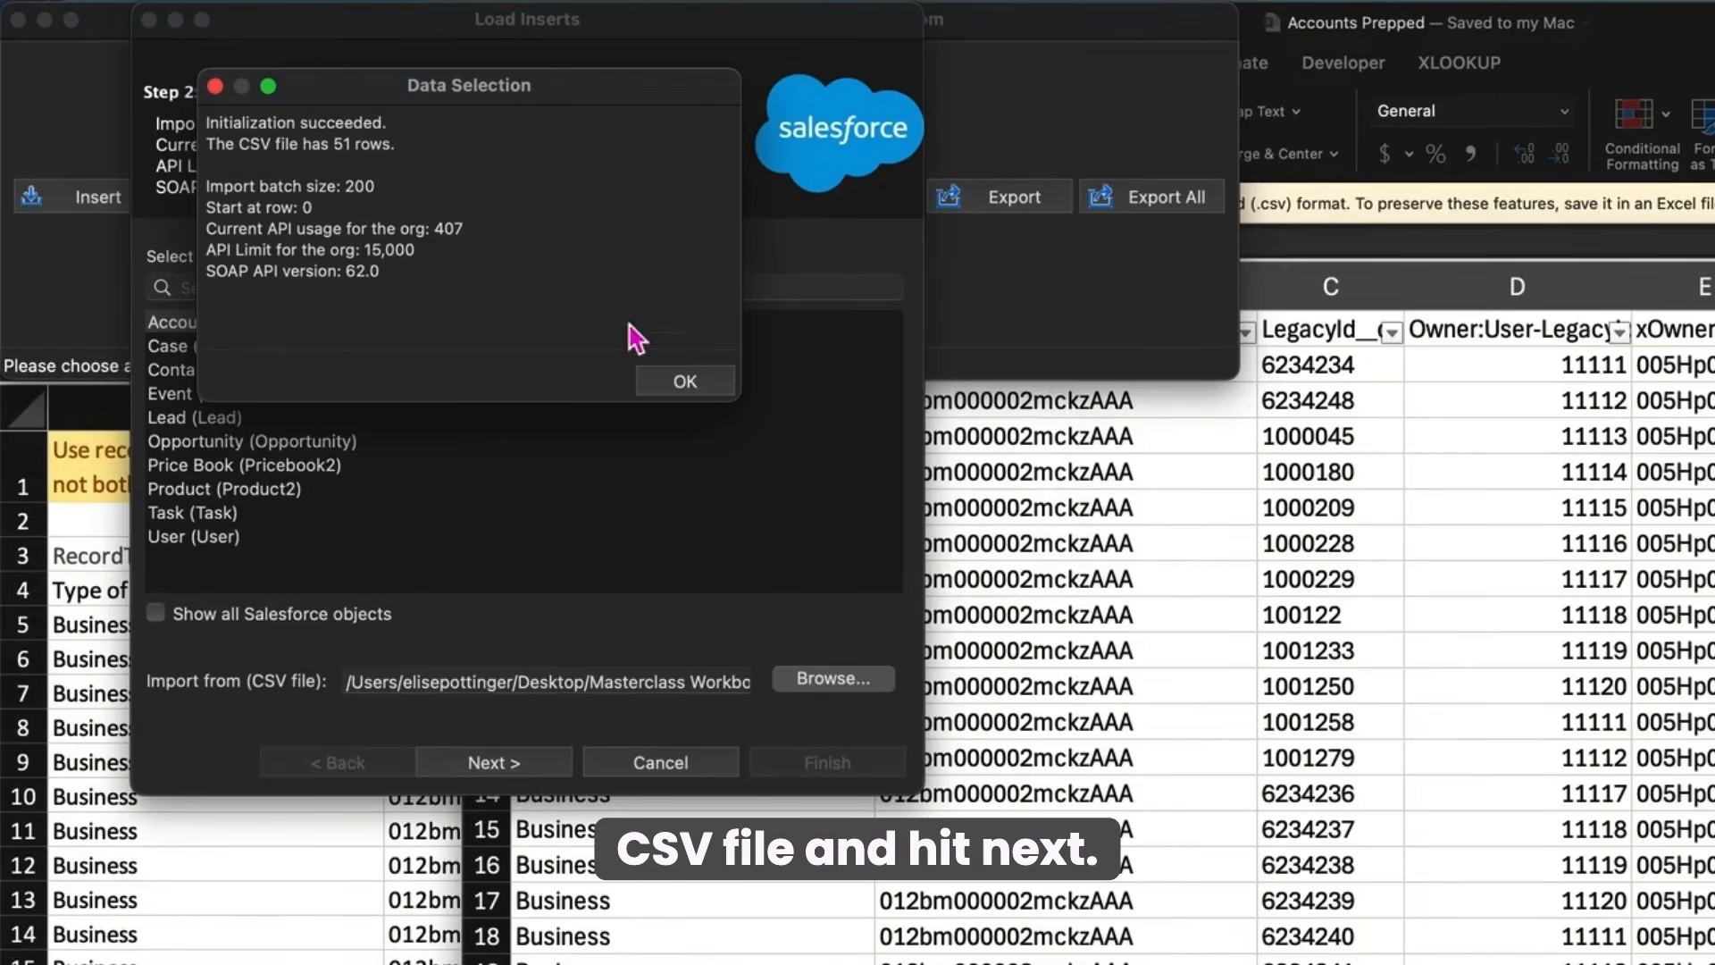
pyautogui.click(684, 381)
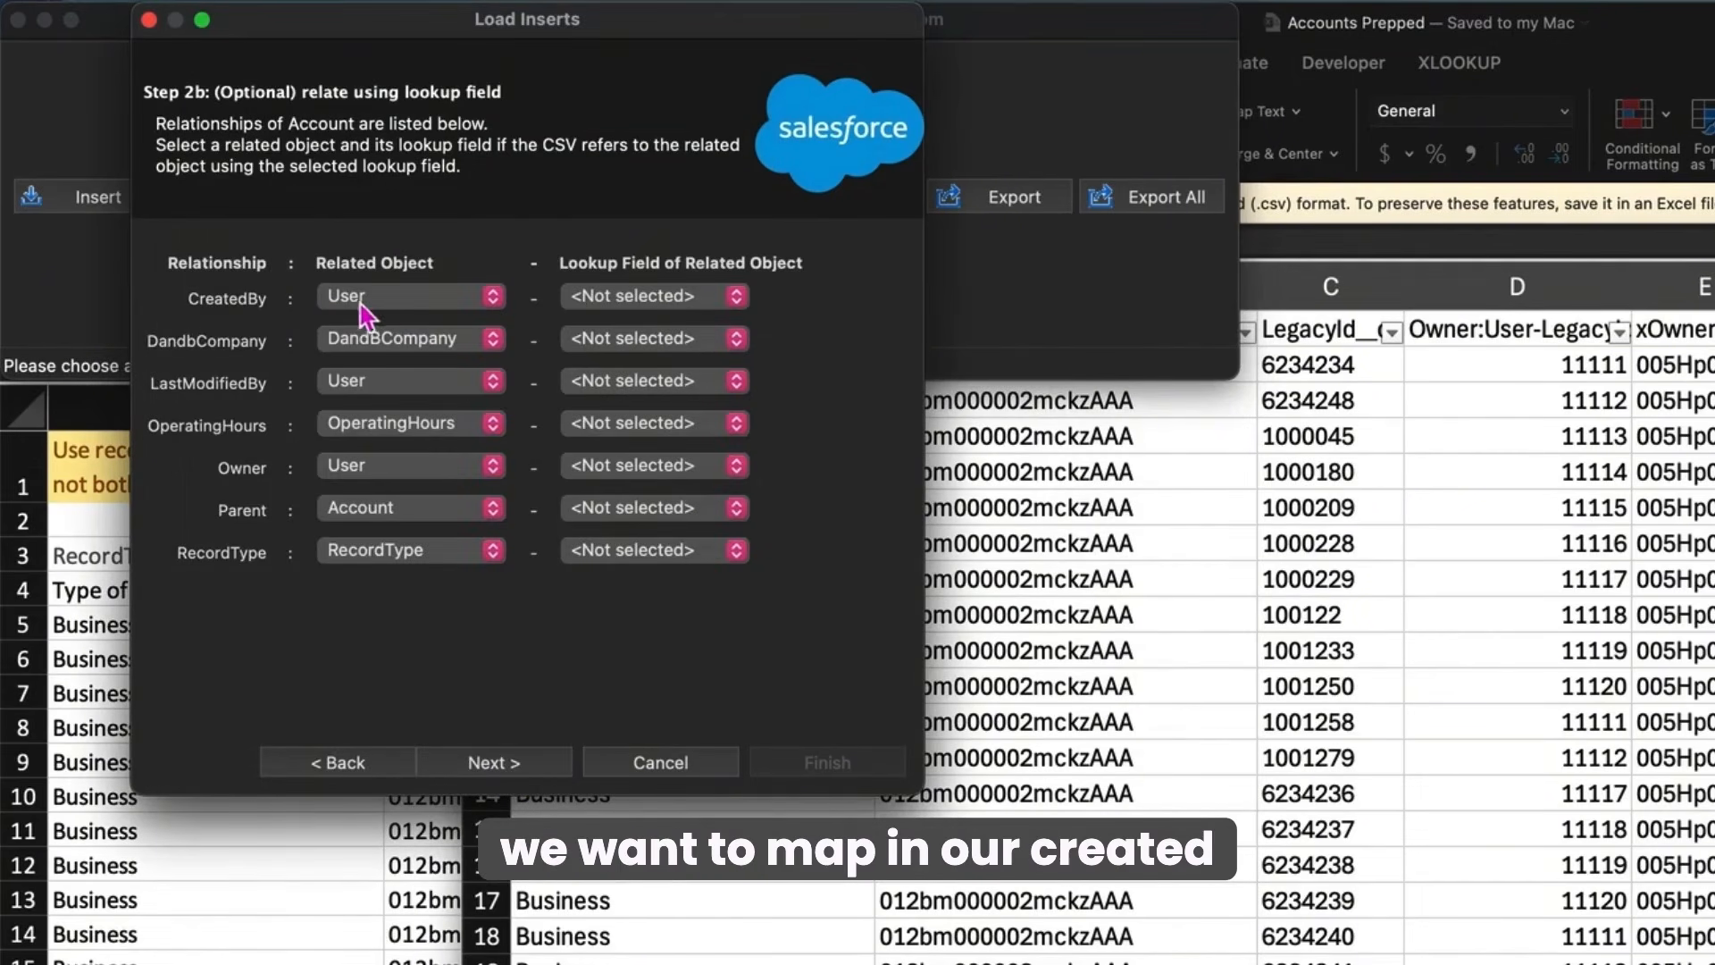
# Step: Relate CreatedBy and Owner through LegacyId__c and RecordType through Name, and continue to the mapping stage
pyautogui.click(576, 309)
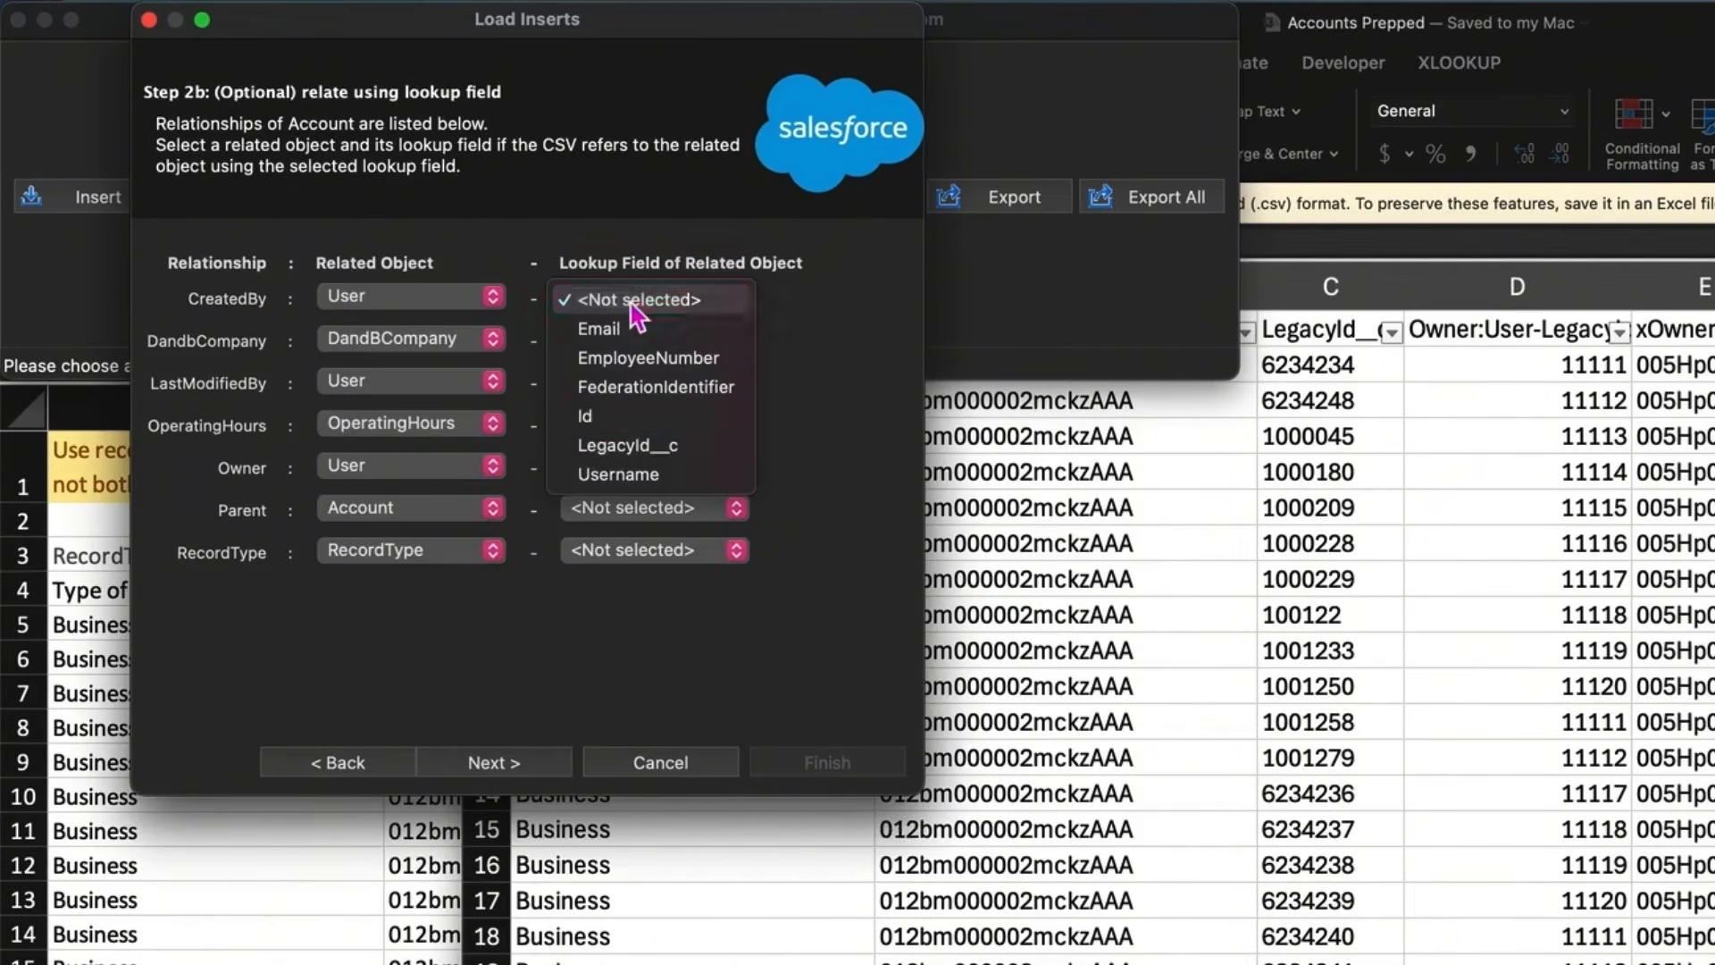
pyautogui.click(698, 446)
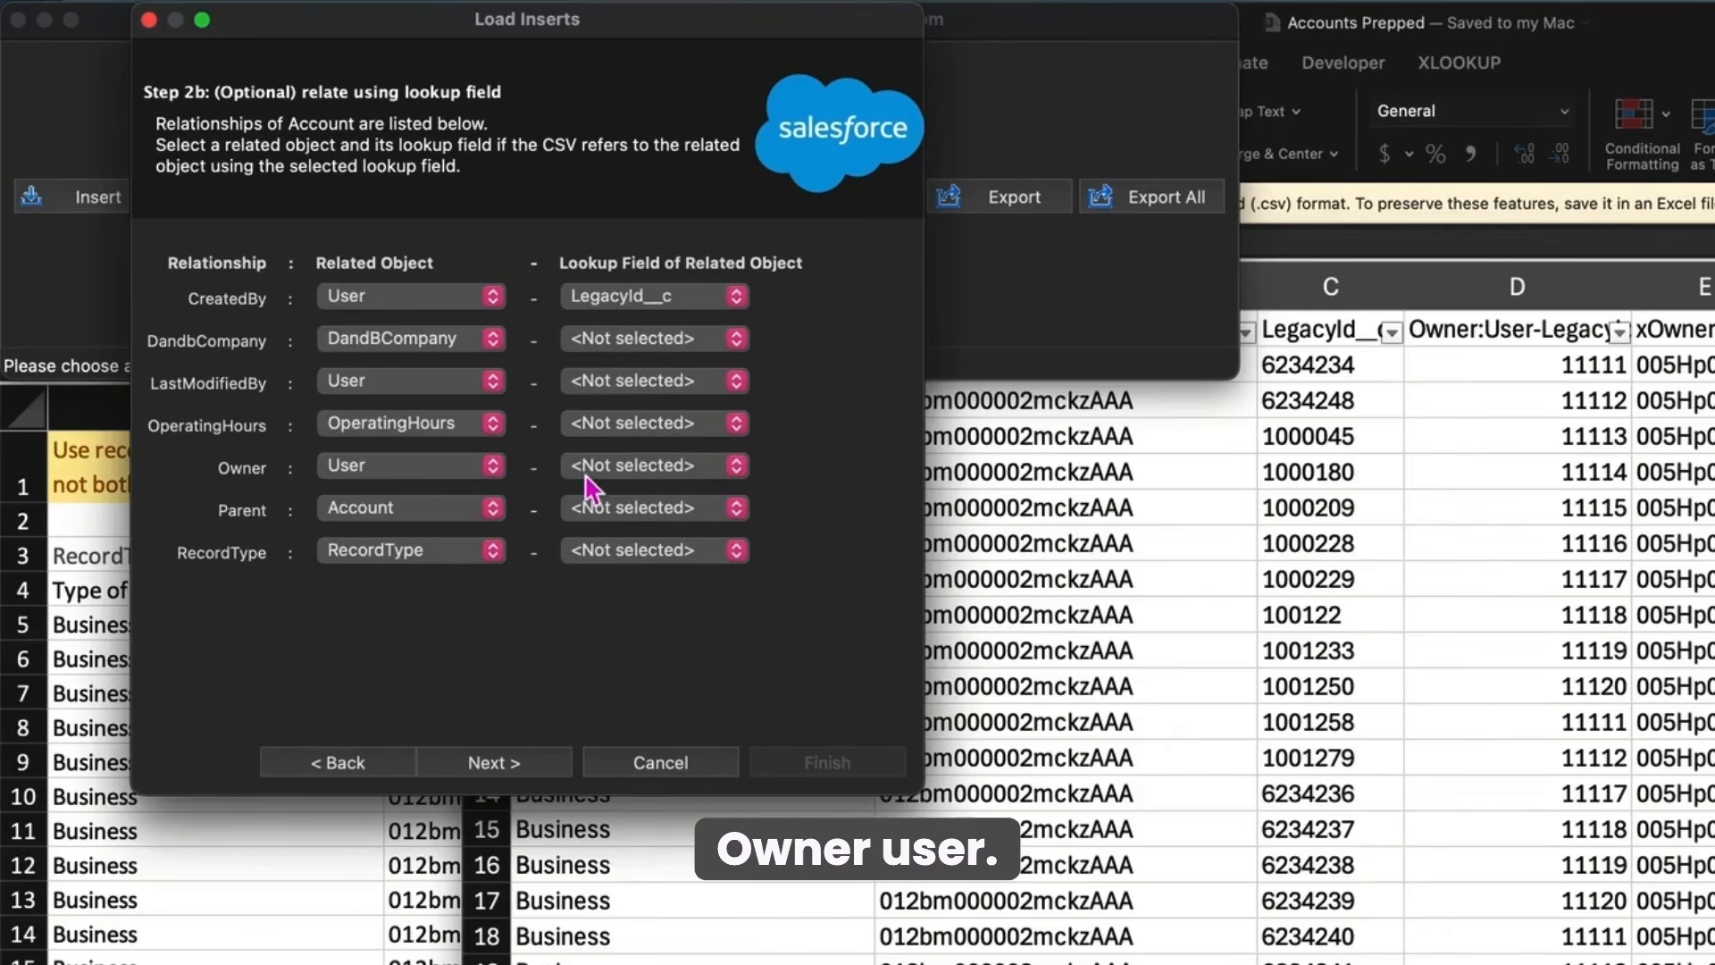
pyautogui.click(586, 476)
pyautogui.click(672, 717)
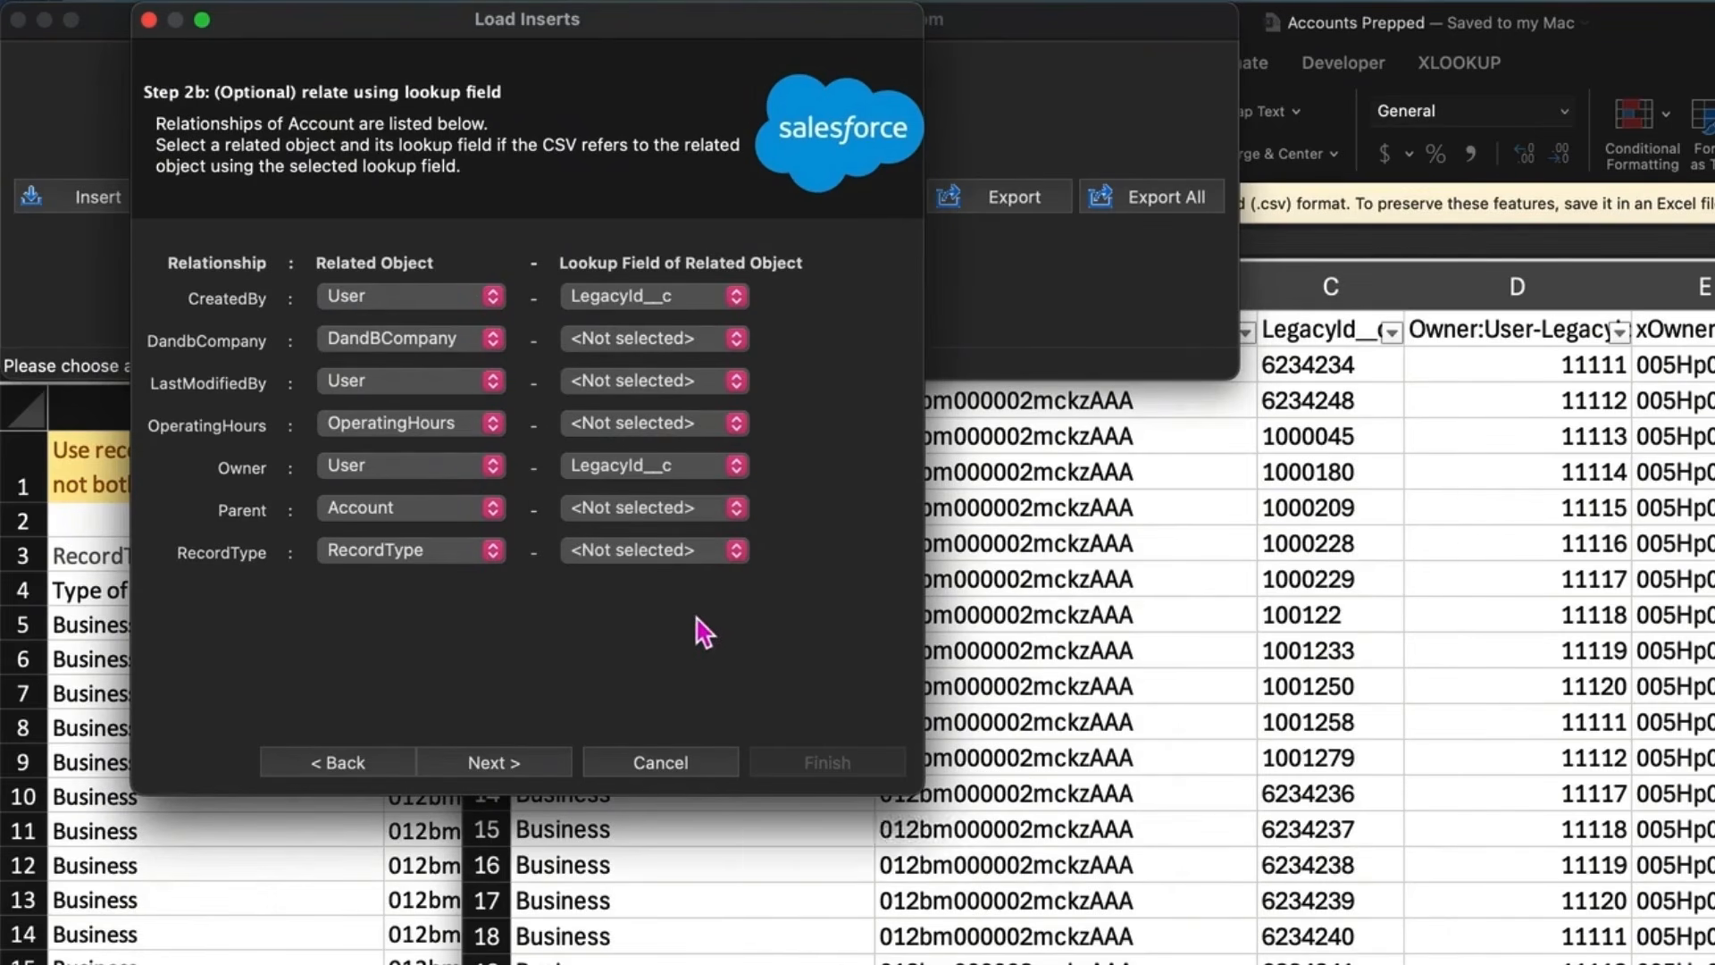
pyautogui.click(576, 550)
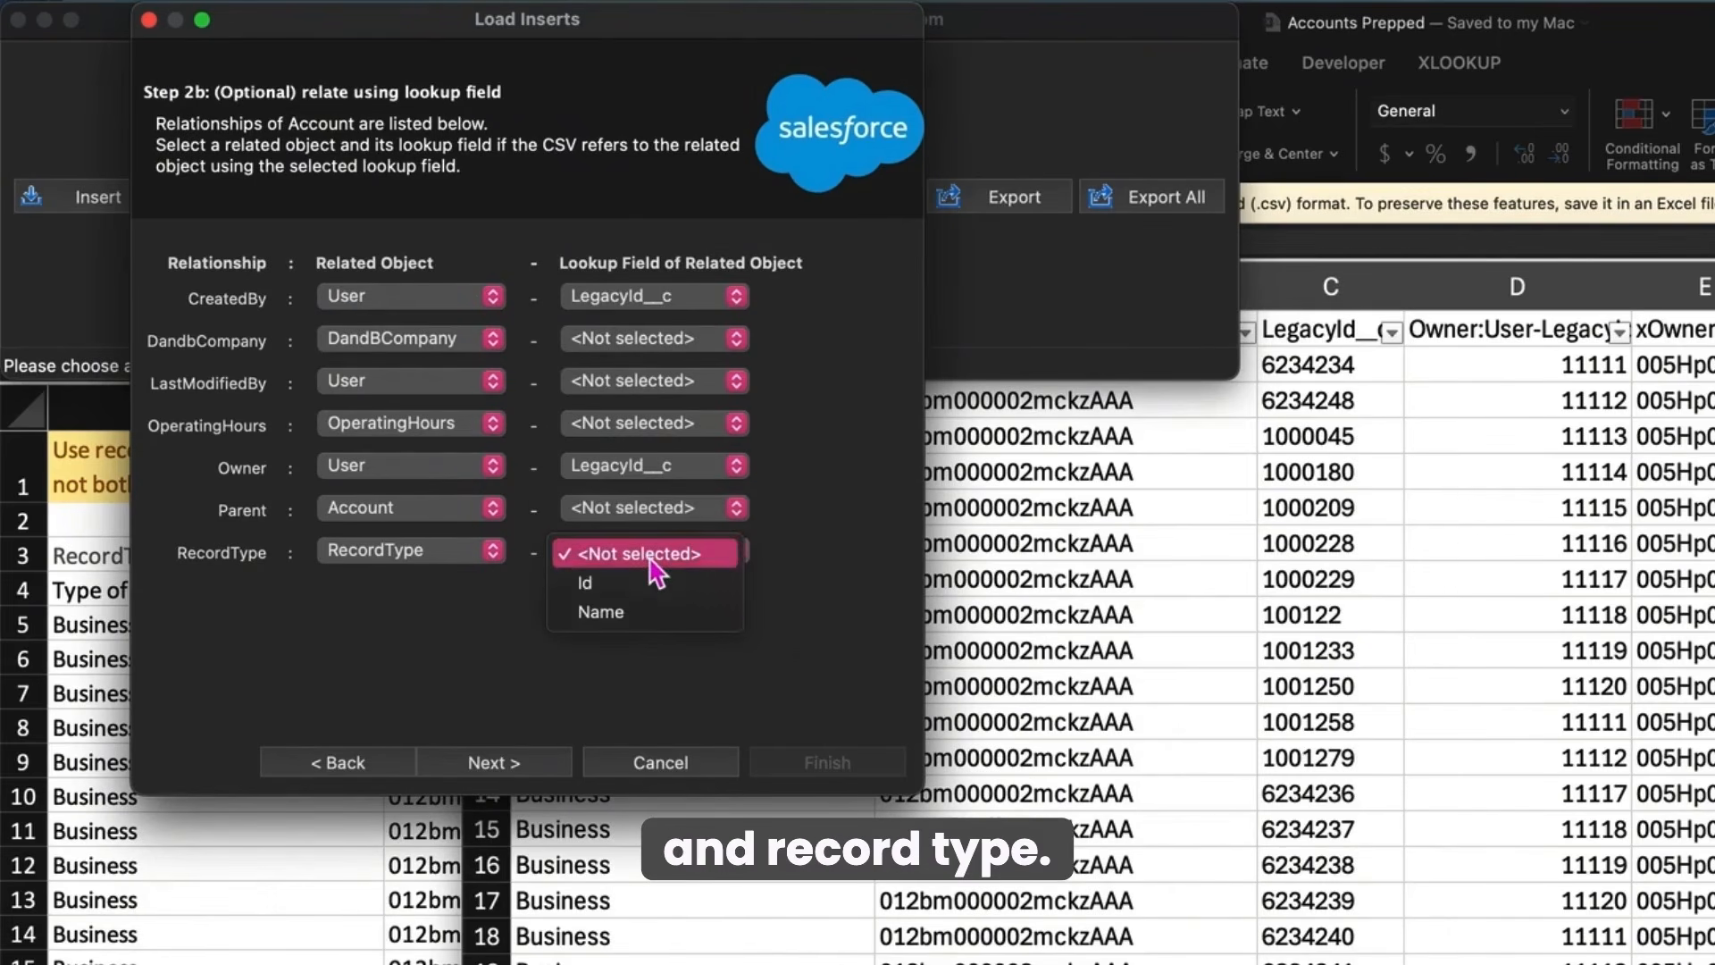
pyautogui.click(659, 615)
pyautogui.click(494, 764)
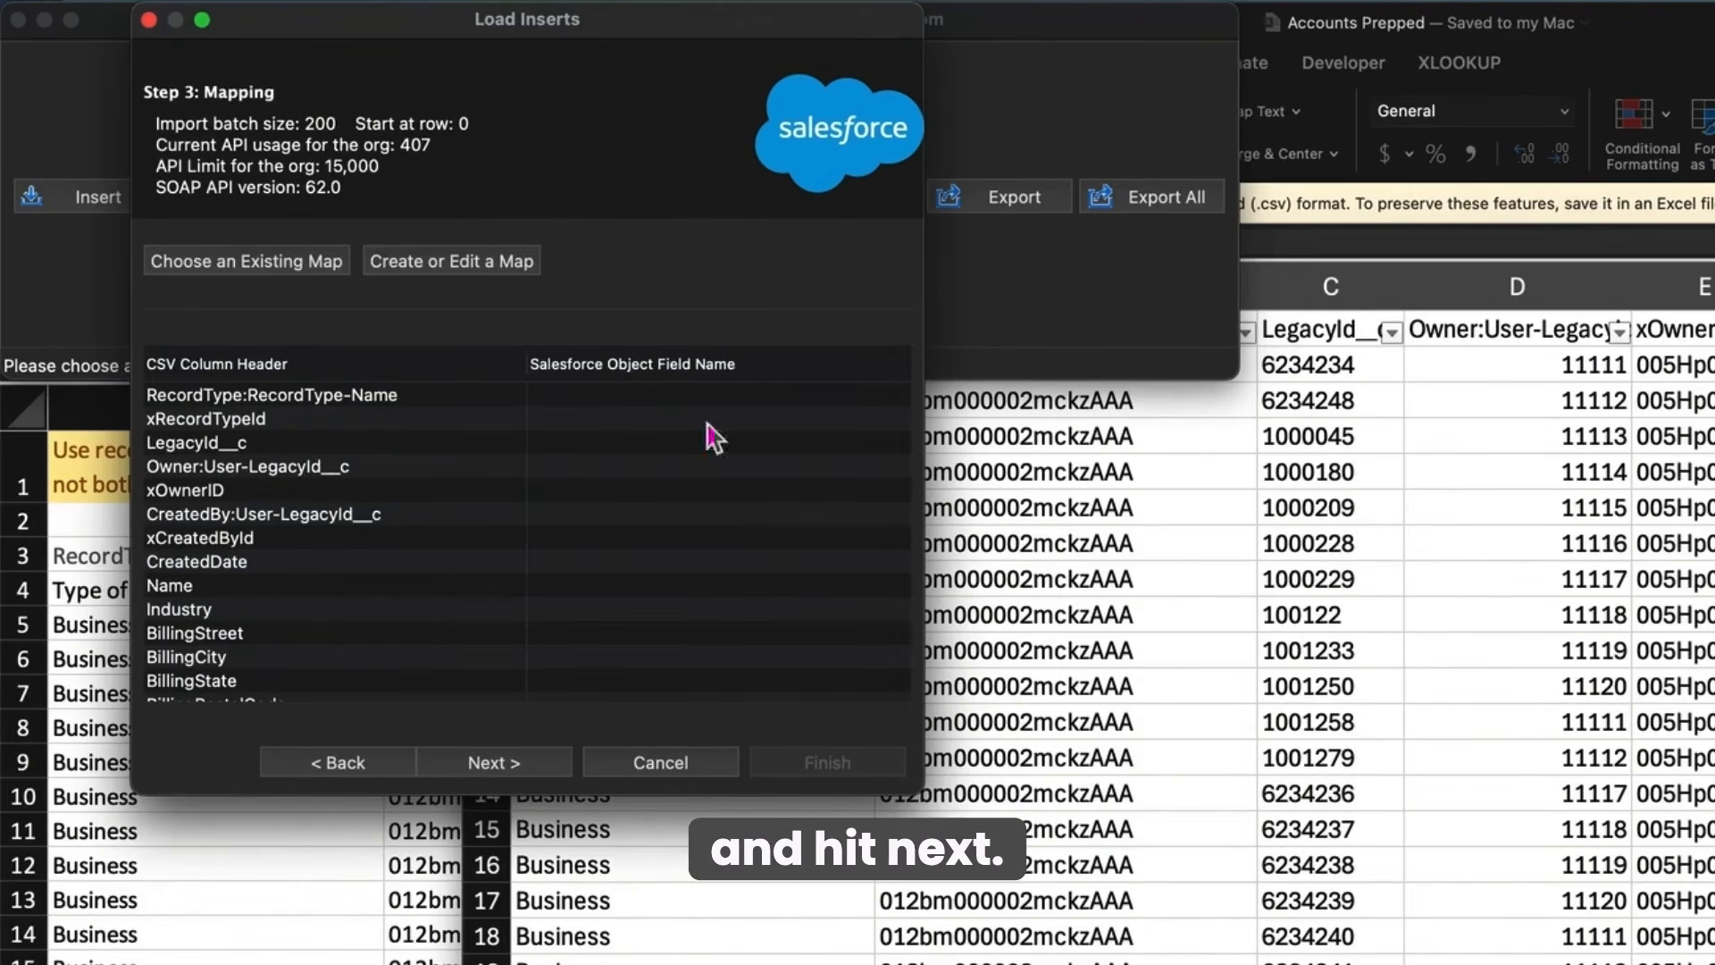
# Step: Create a field map by auto-matching the Salesforce fields to the CSV columns, and review the mapped pairs
pyautogui.click(494, 273)
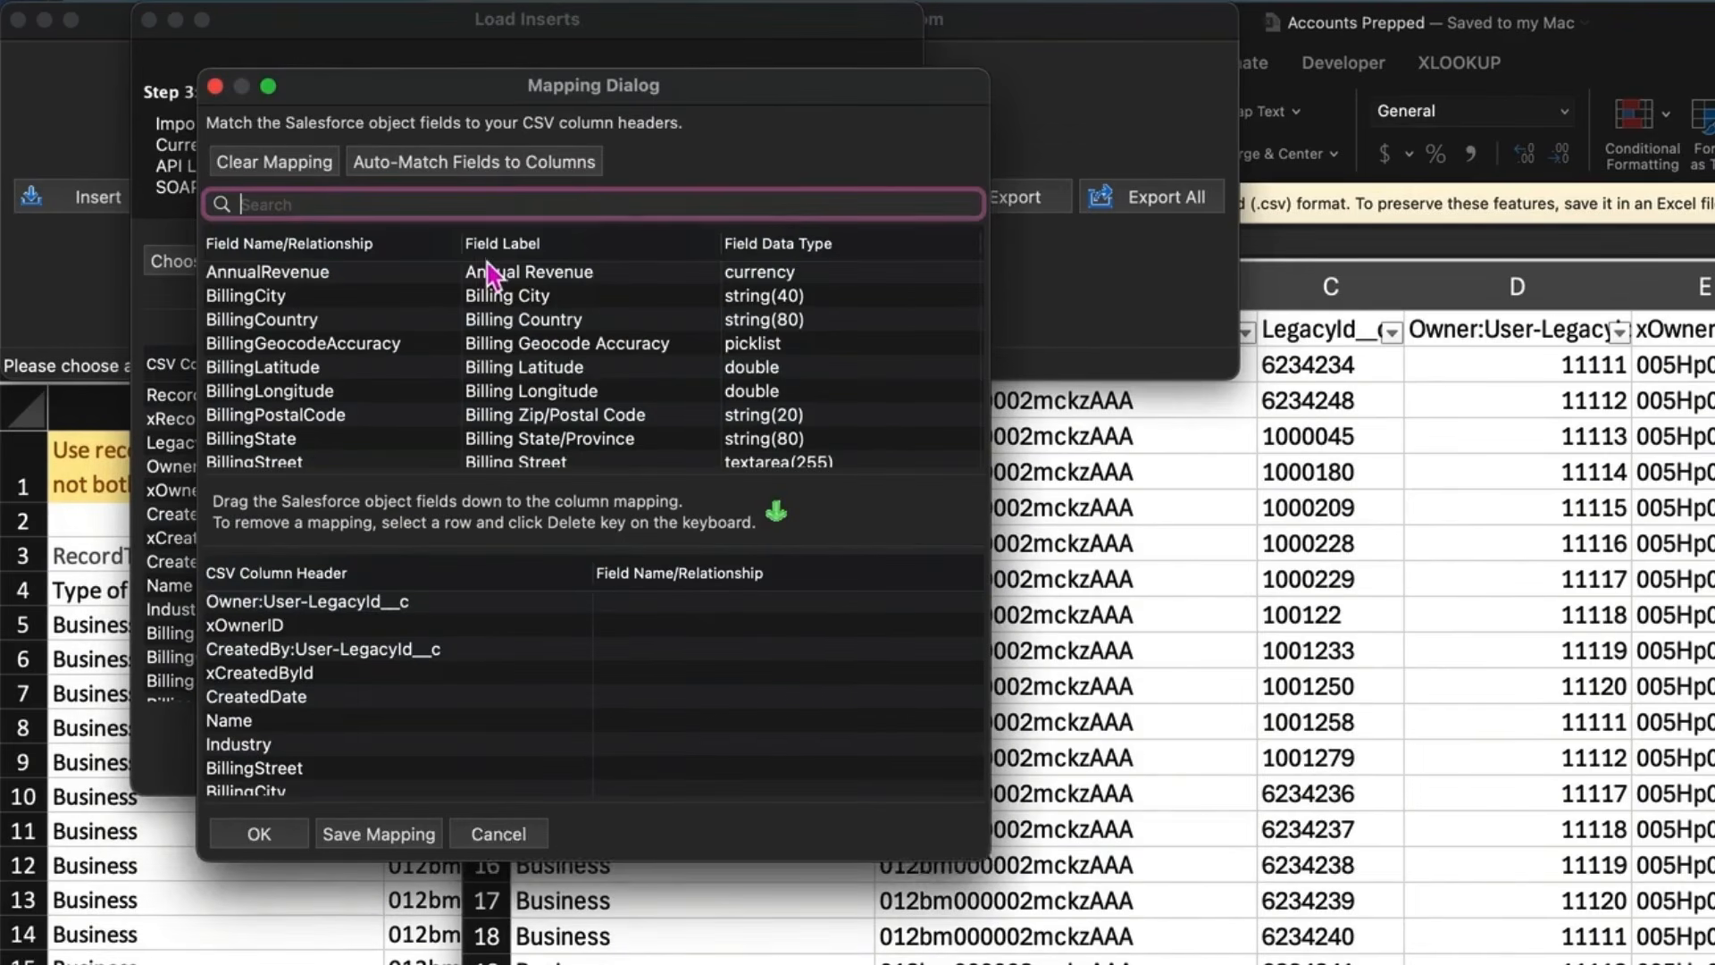
pyautogui.click(520, 165)
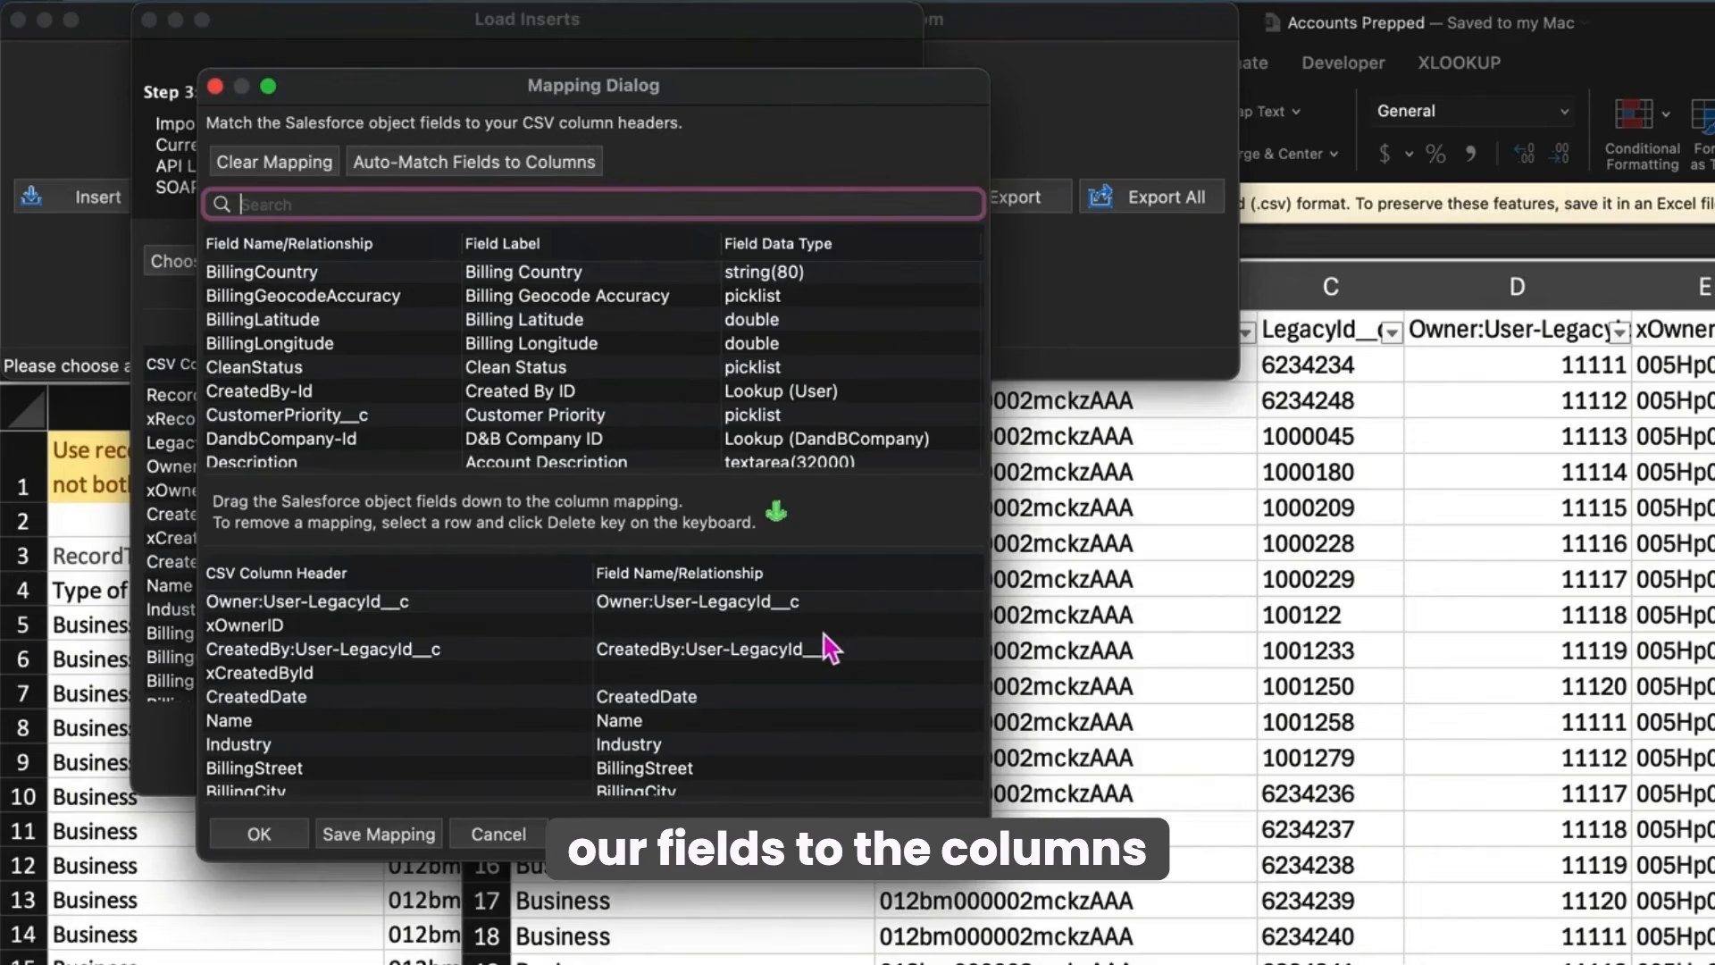
pyautogui.scroll(3, 822, 661)
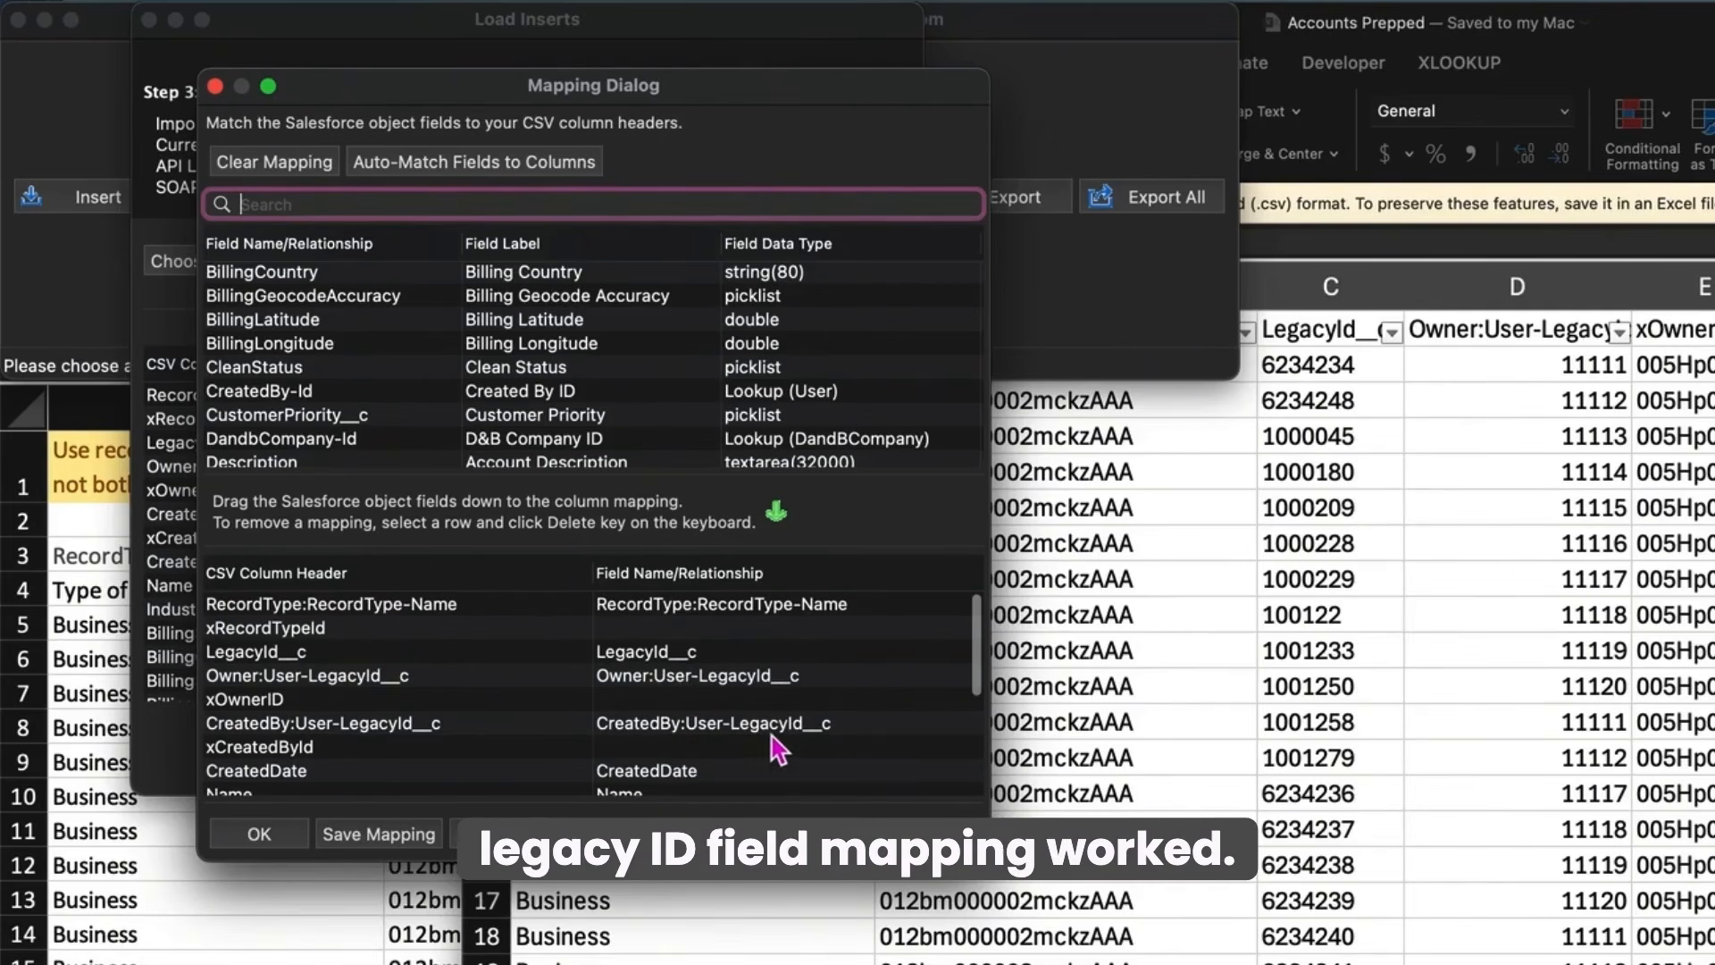
pyautogui.scroll(-4, 782, 750)
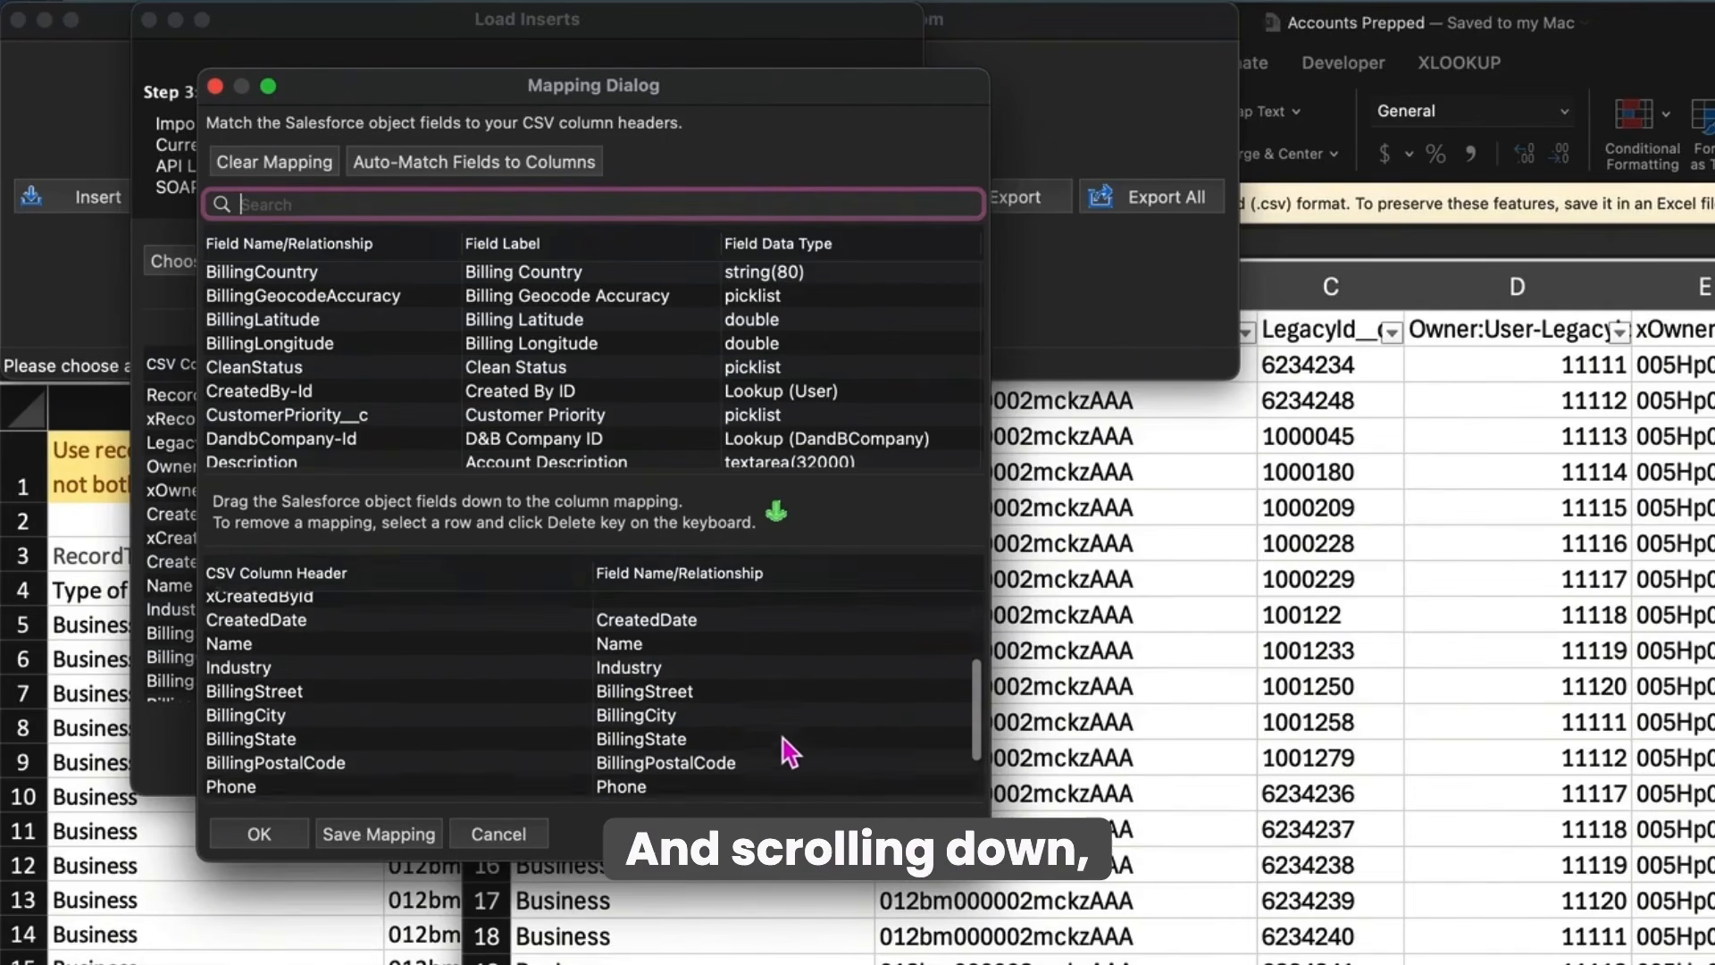
pyautogui.scroll(-2, 789, 753)
pyautogui.scroll(6, 785, 753)
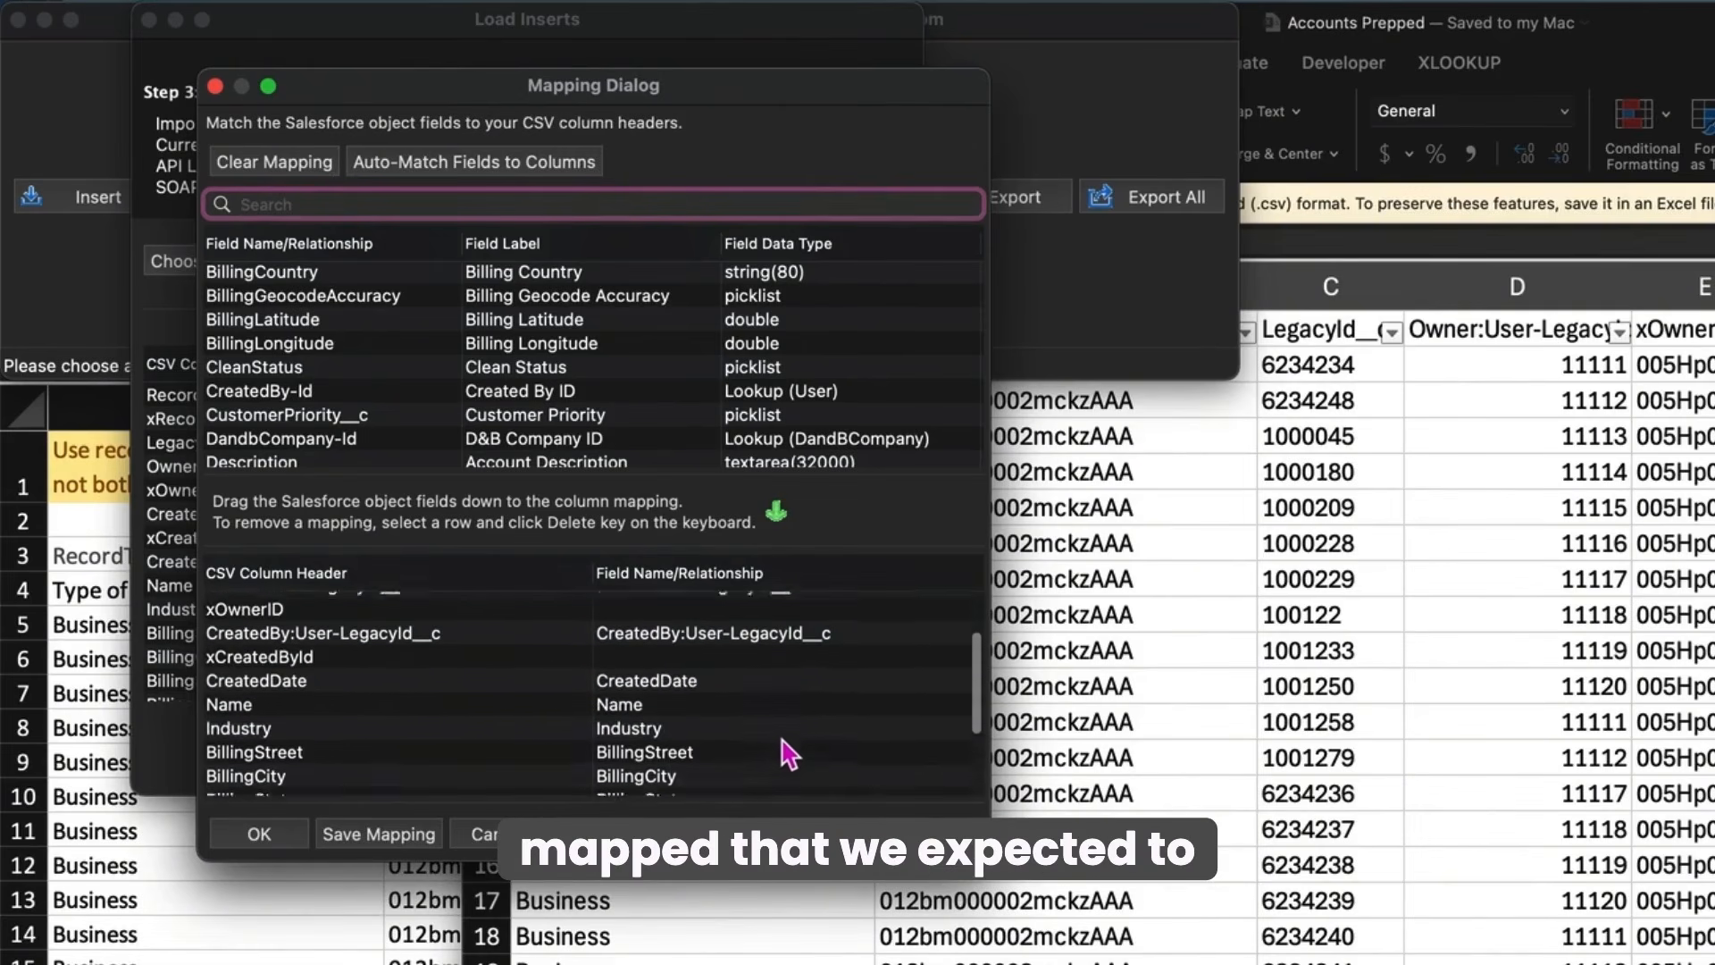
# Step: Accept the field mapping, choose the Account folder for the result files, and run the account insert
pyautogui.click(268, 838)
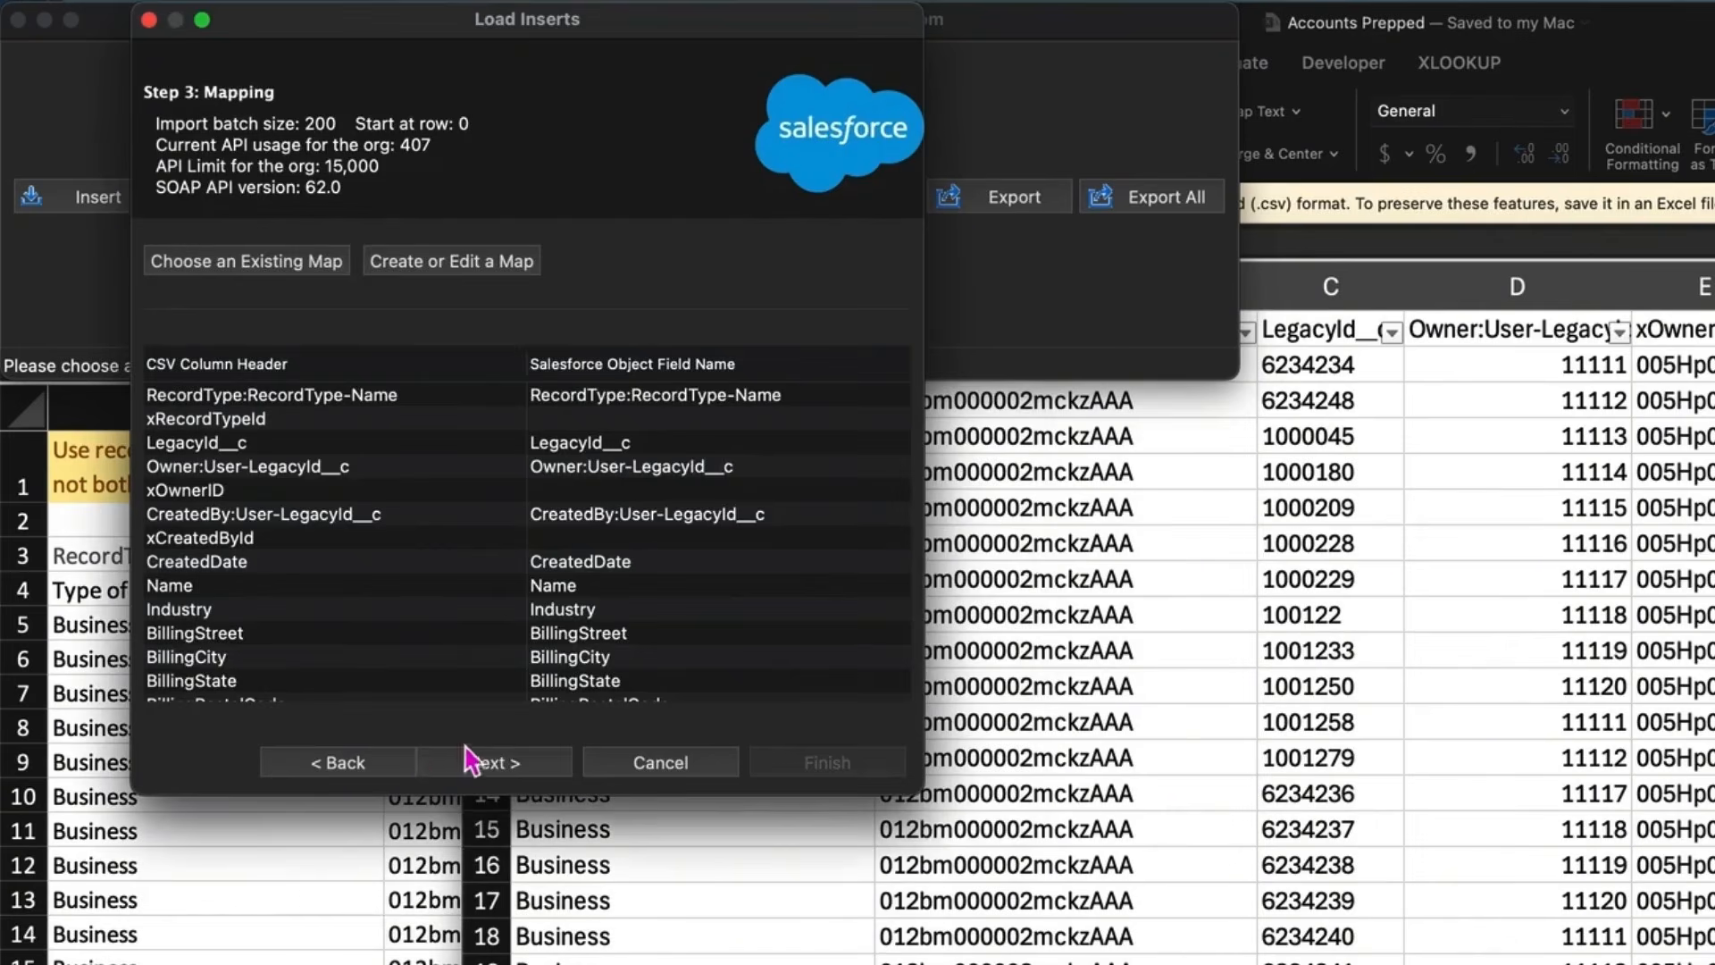
pyautogui.click(522, 765)
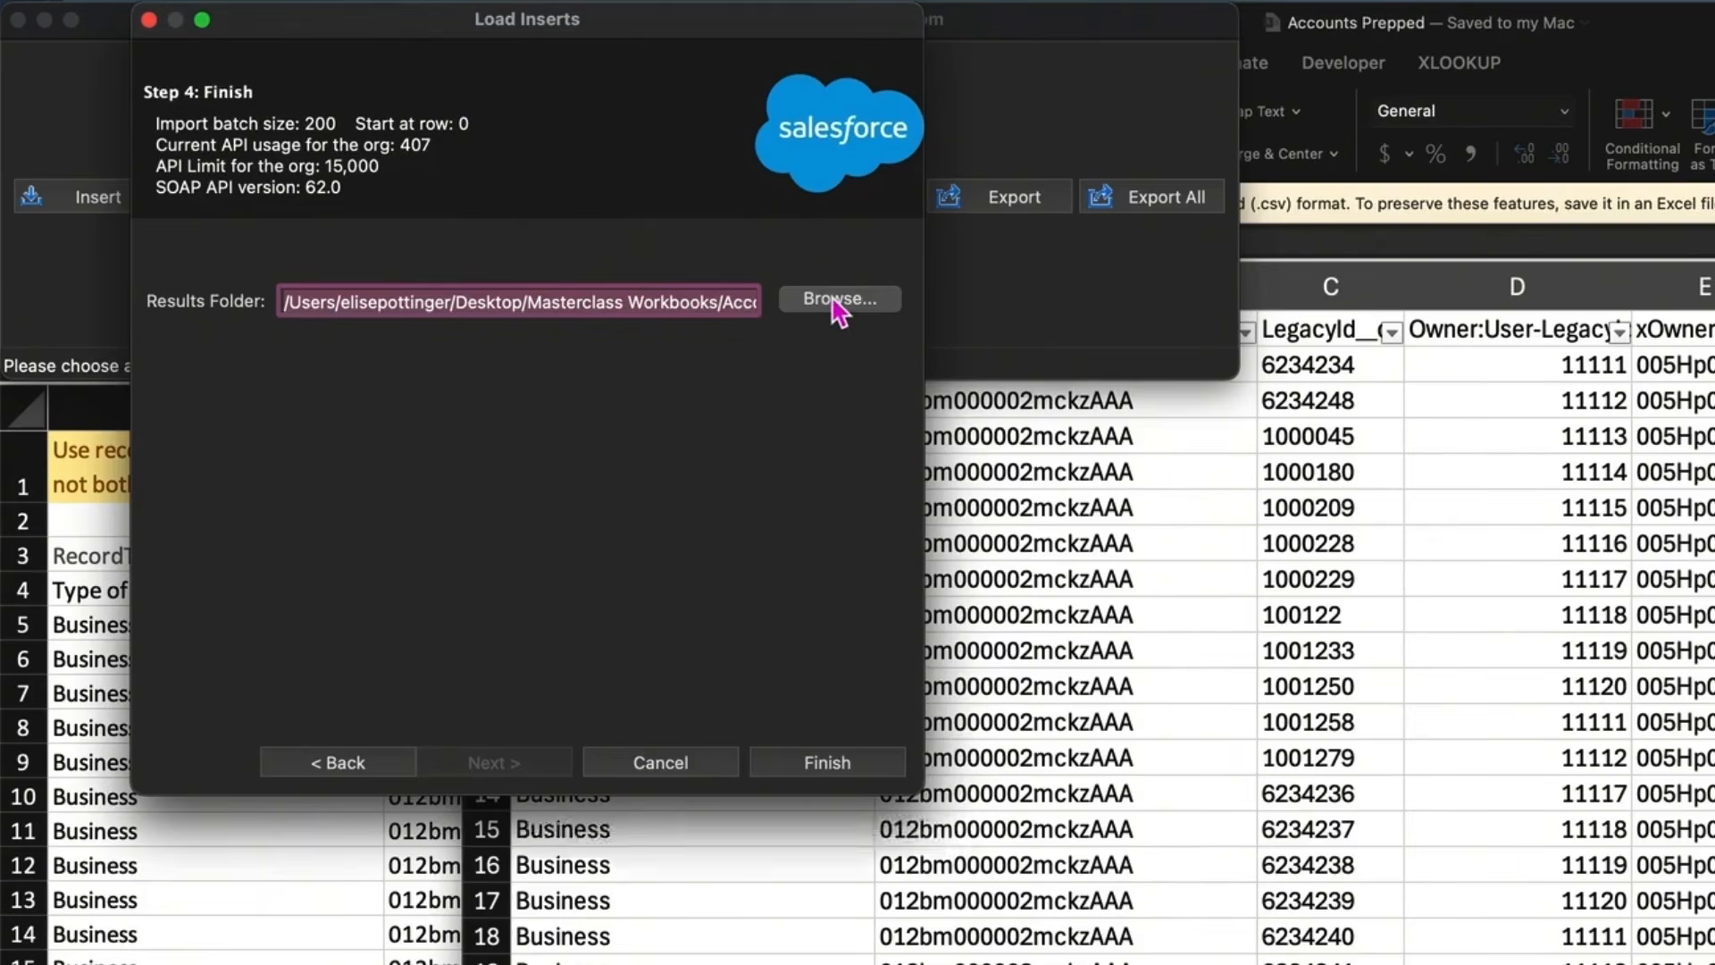
pyautogui.click(828, 304)
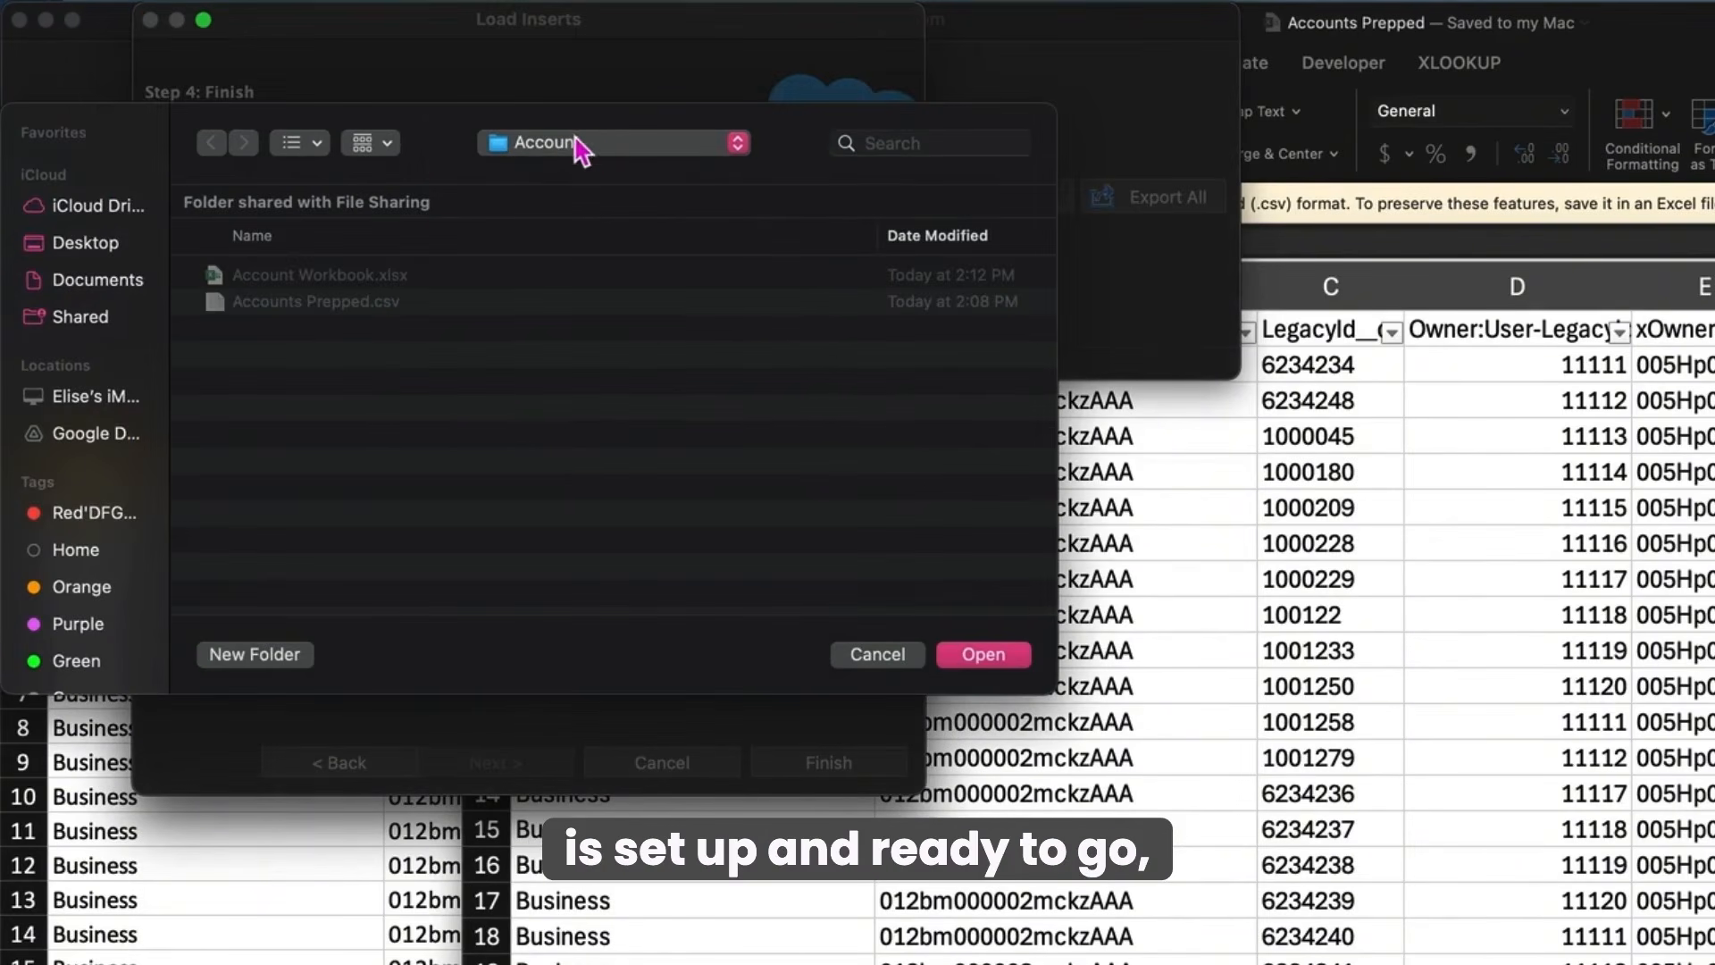
pyautogui.click(984, 654)
pyautogui.click(827, 762)
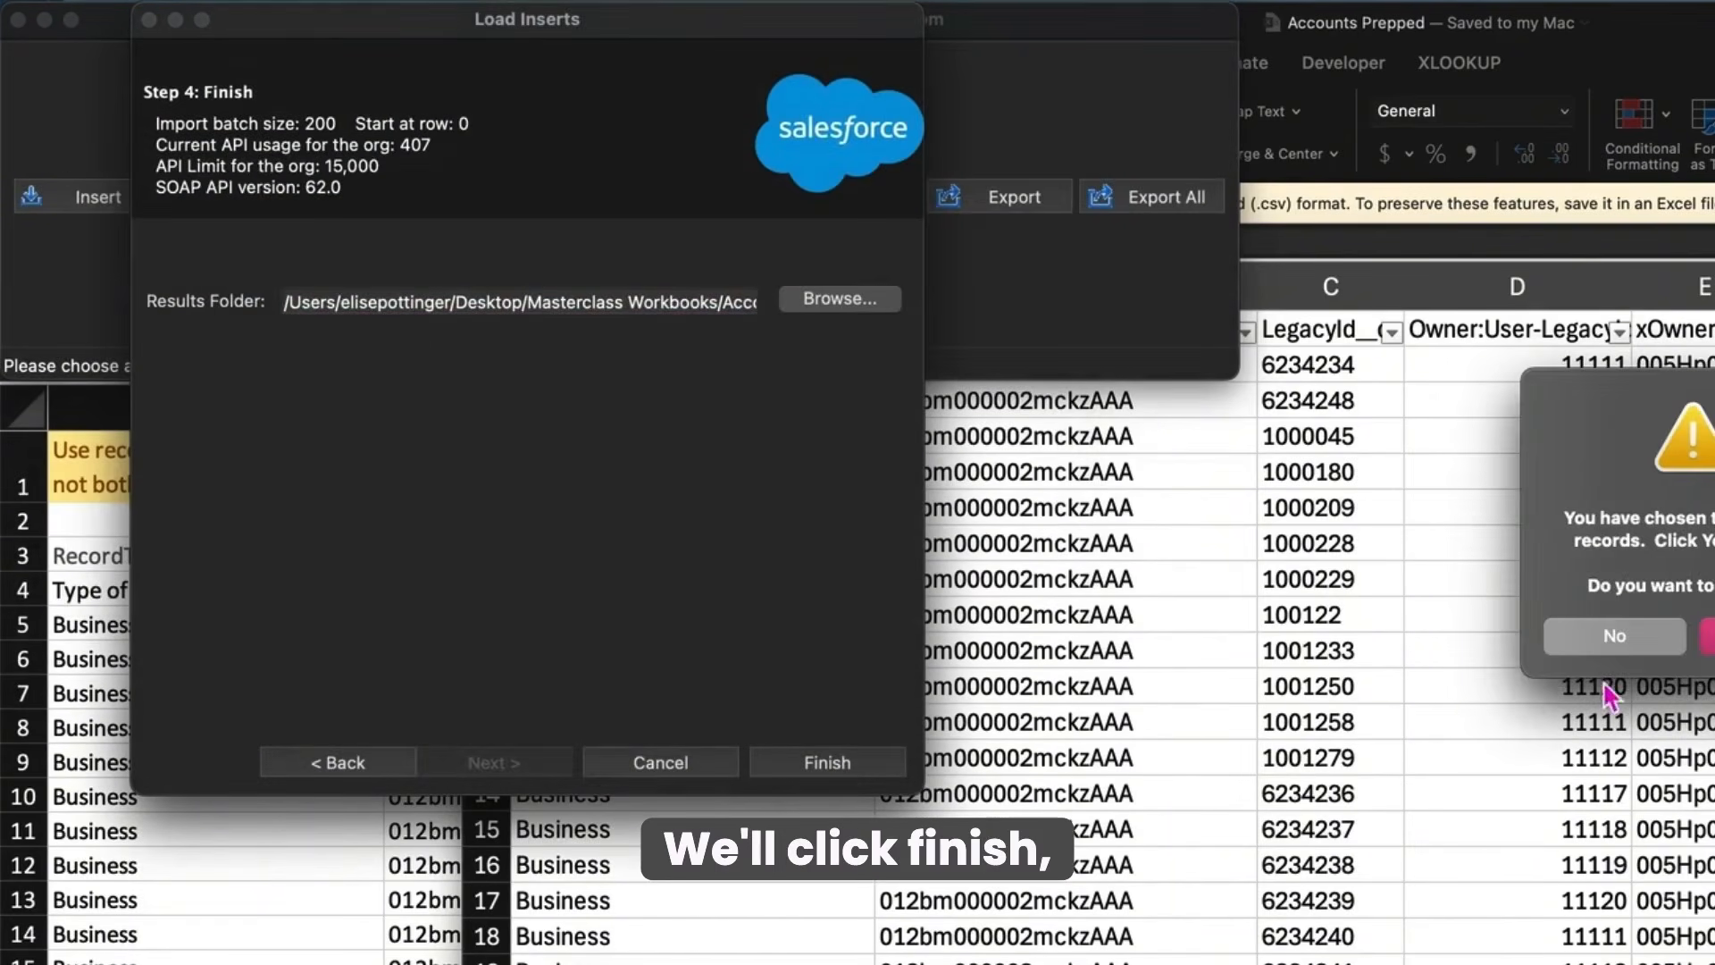
pyautogui.click(1704, 636)
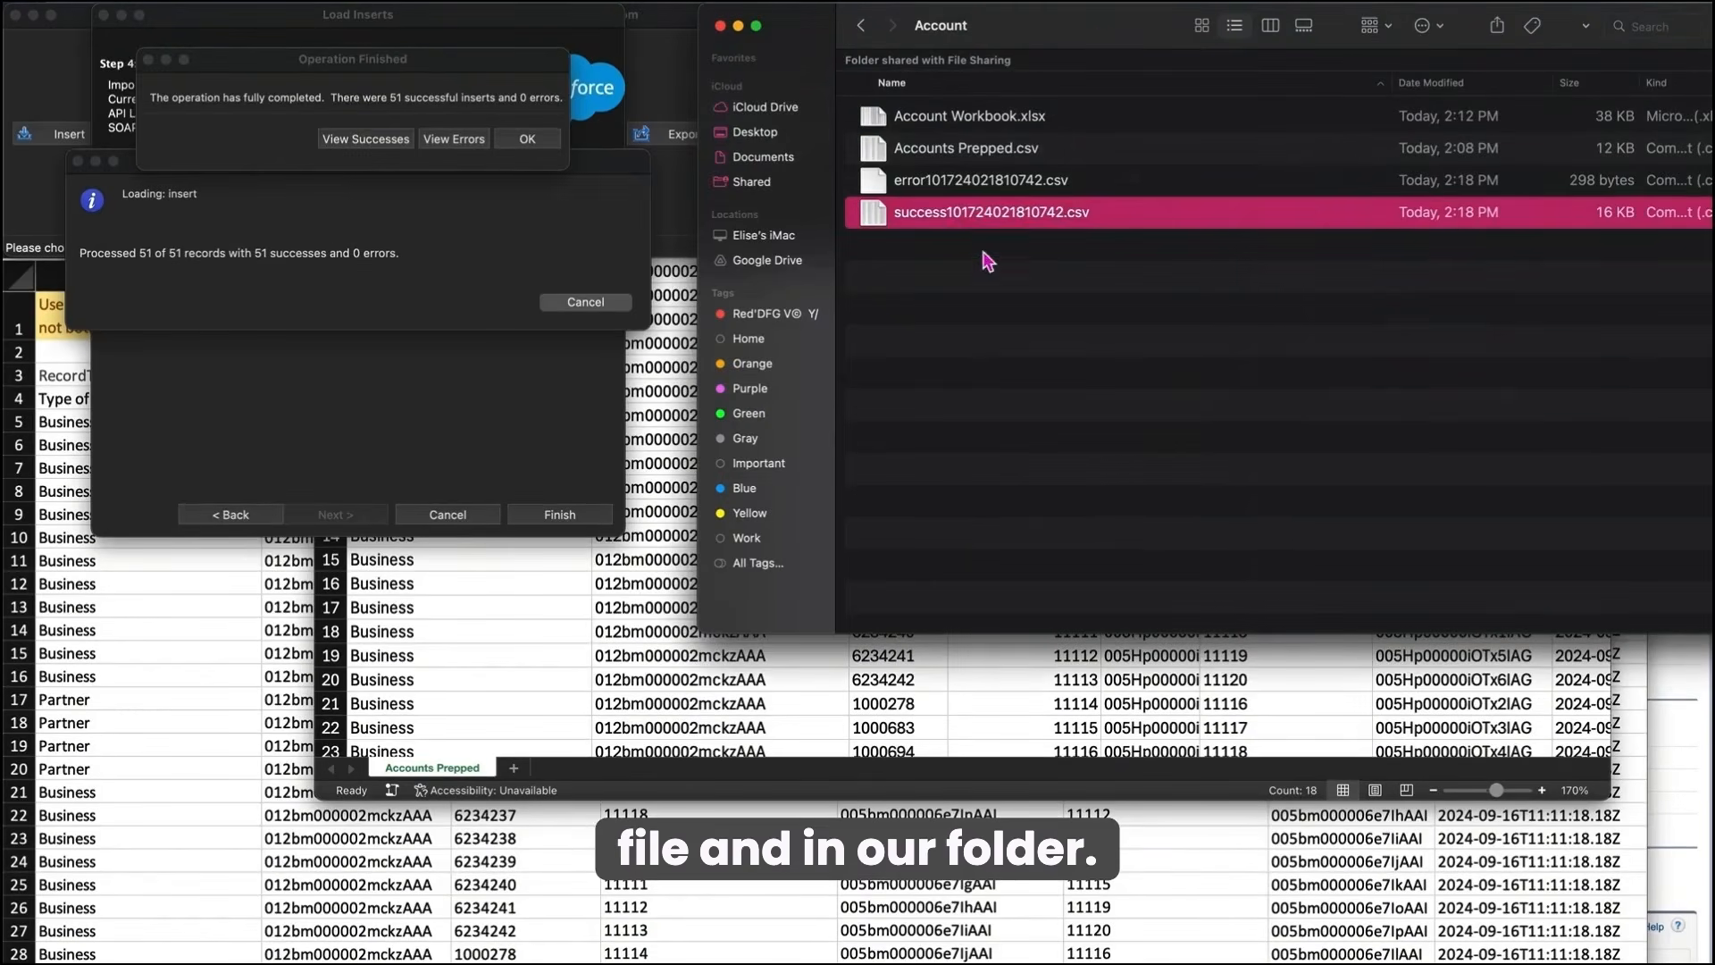
# Step: Rename the success CSV file in the Account folder as Account Success
pyautogui.rightClick(1390, 317)
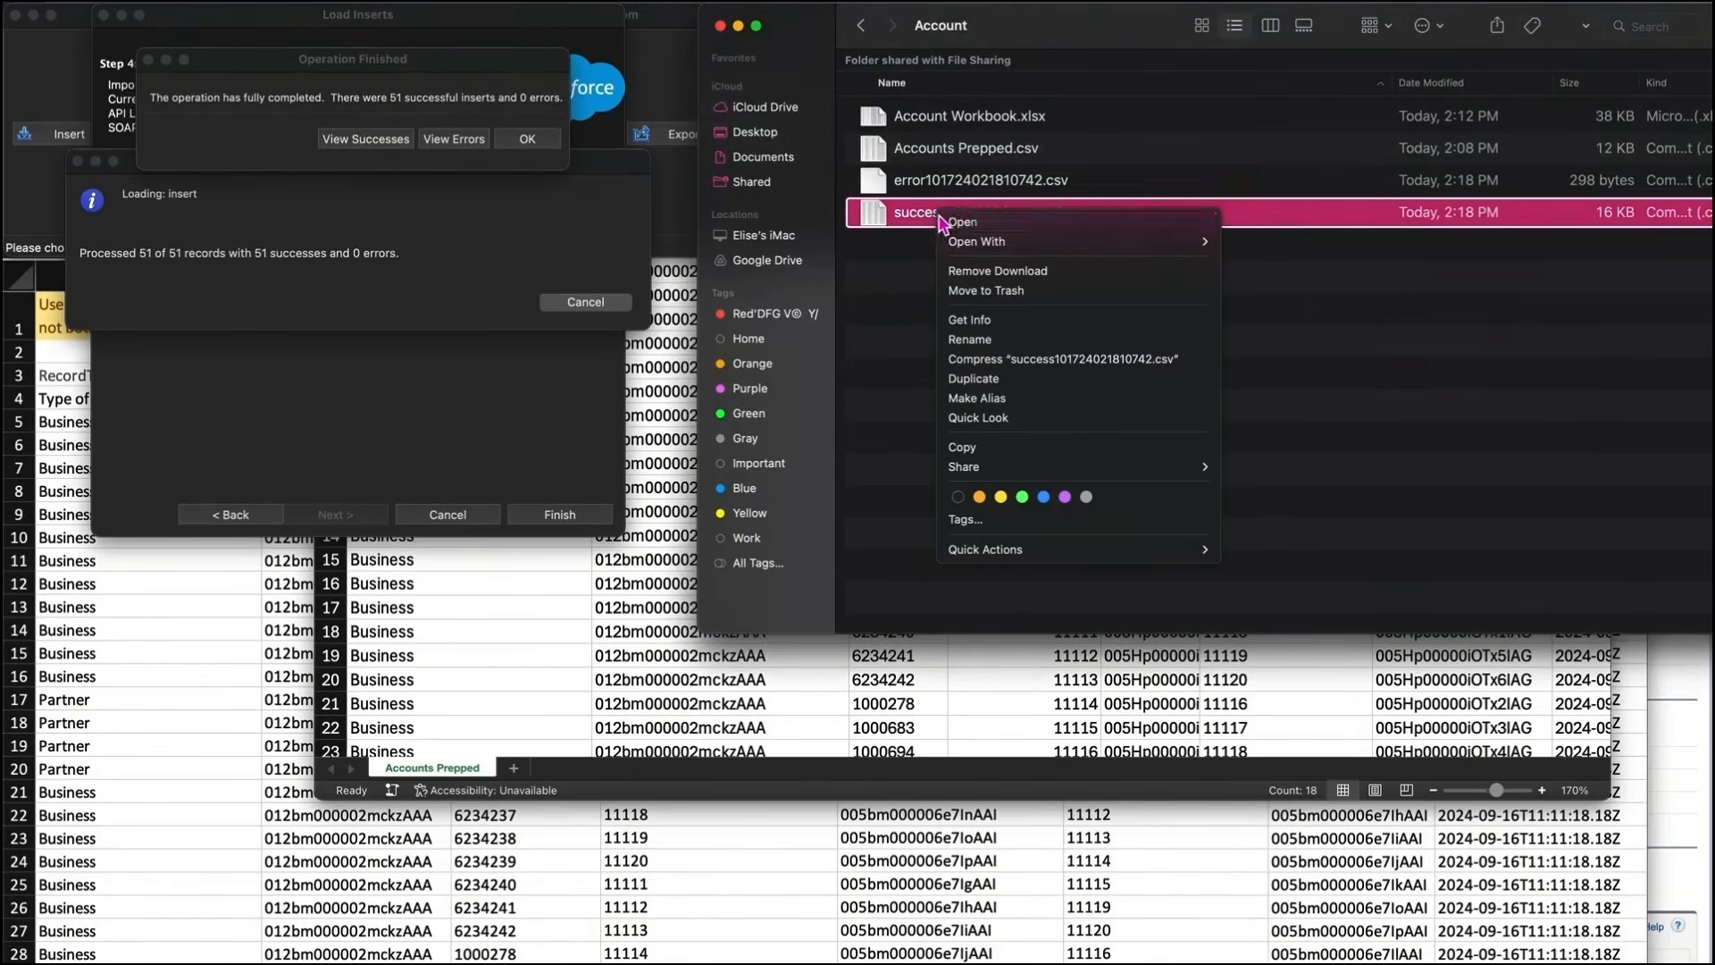
pyautogui.click(982, 340)
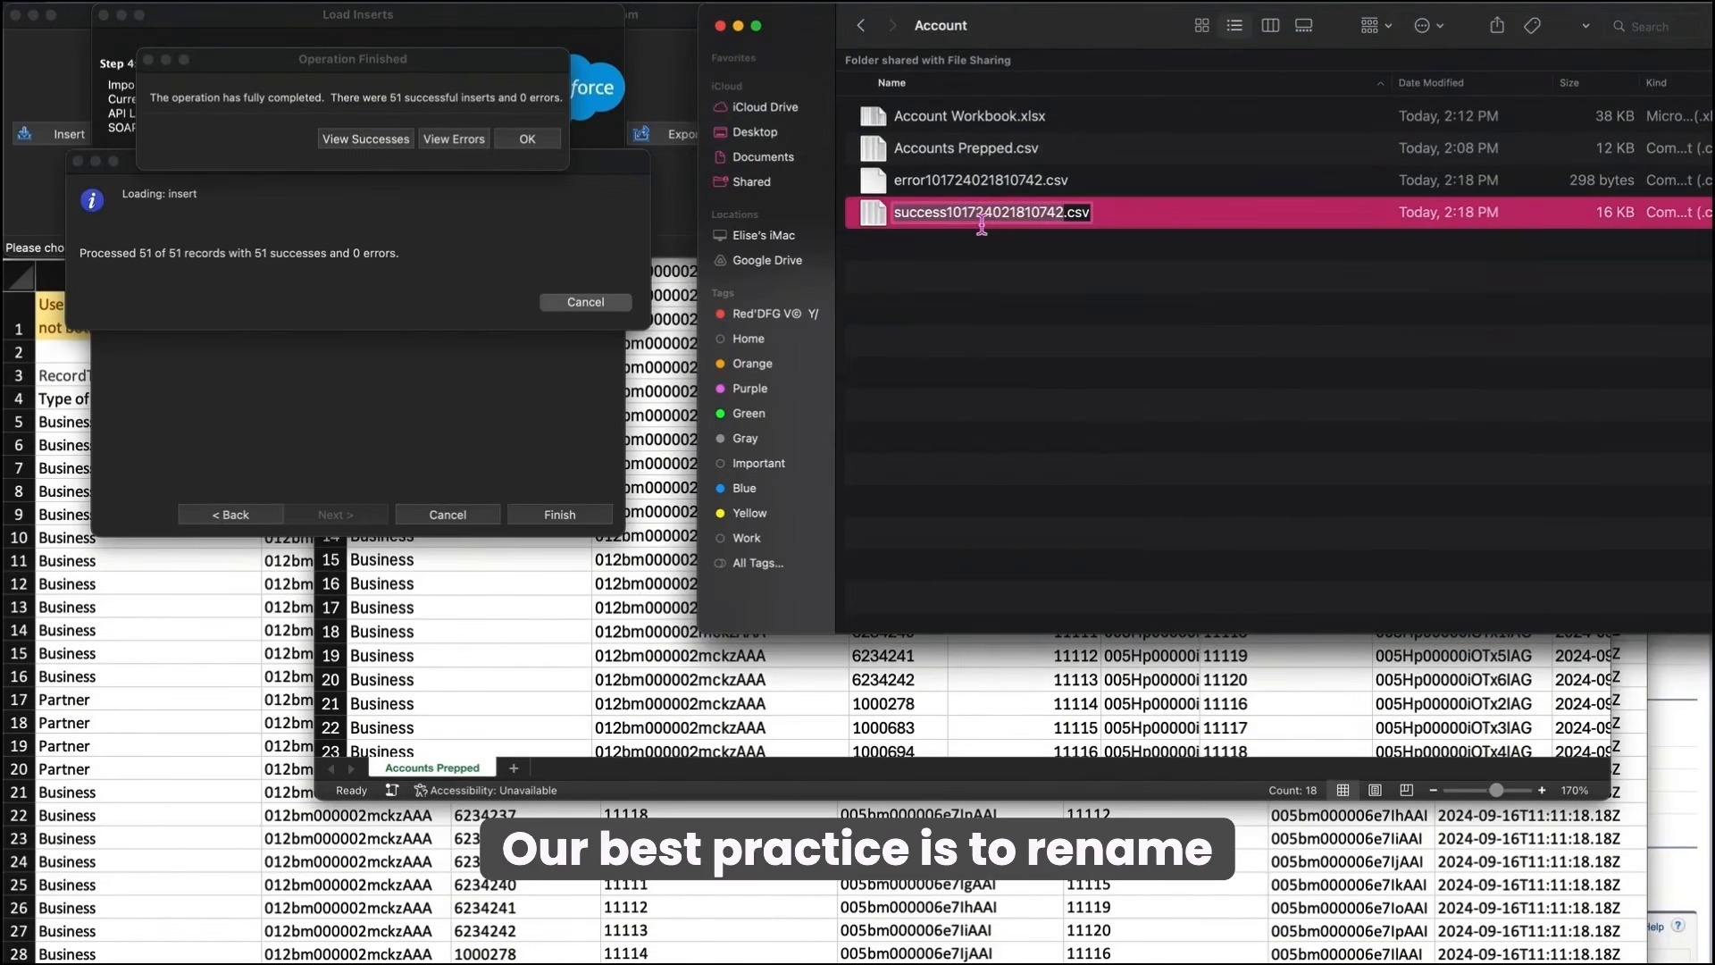
pyautogui.write('Account Success')
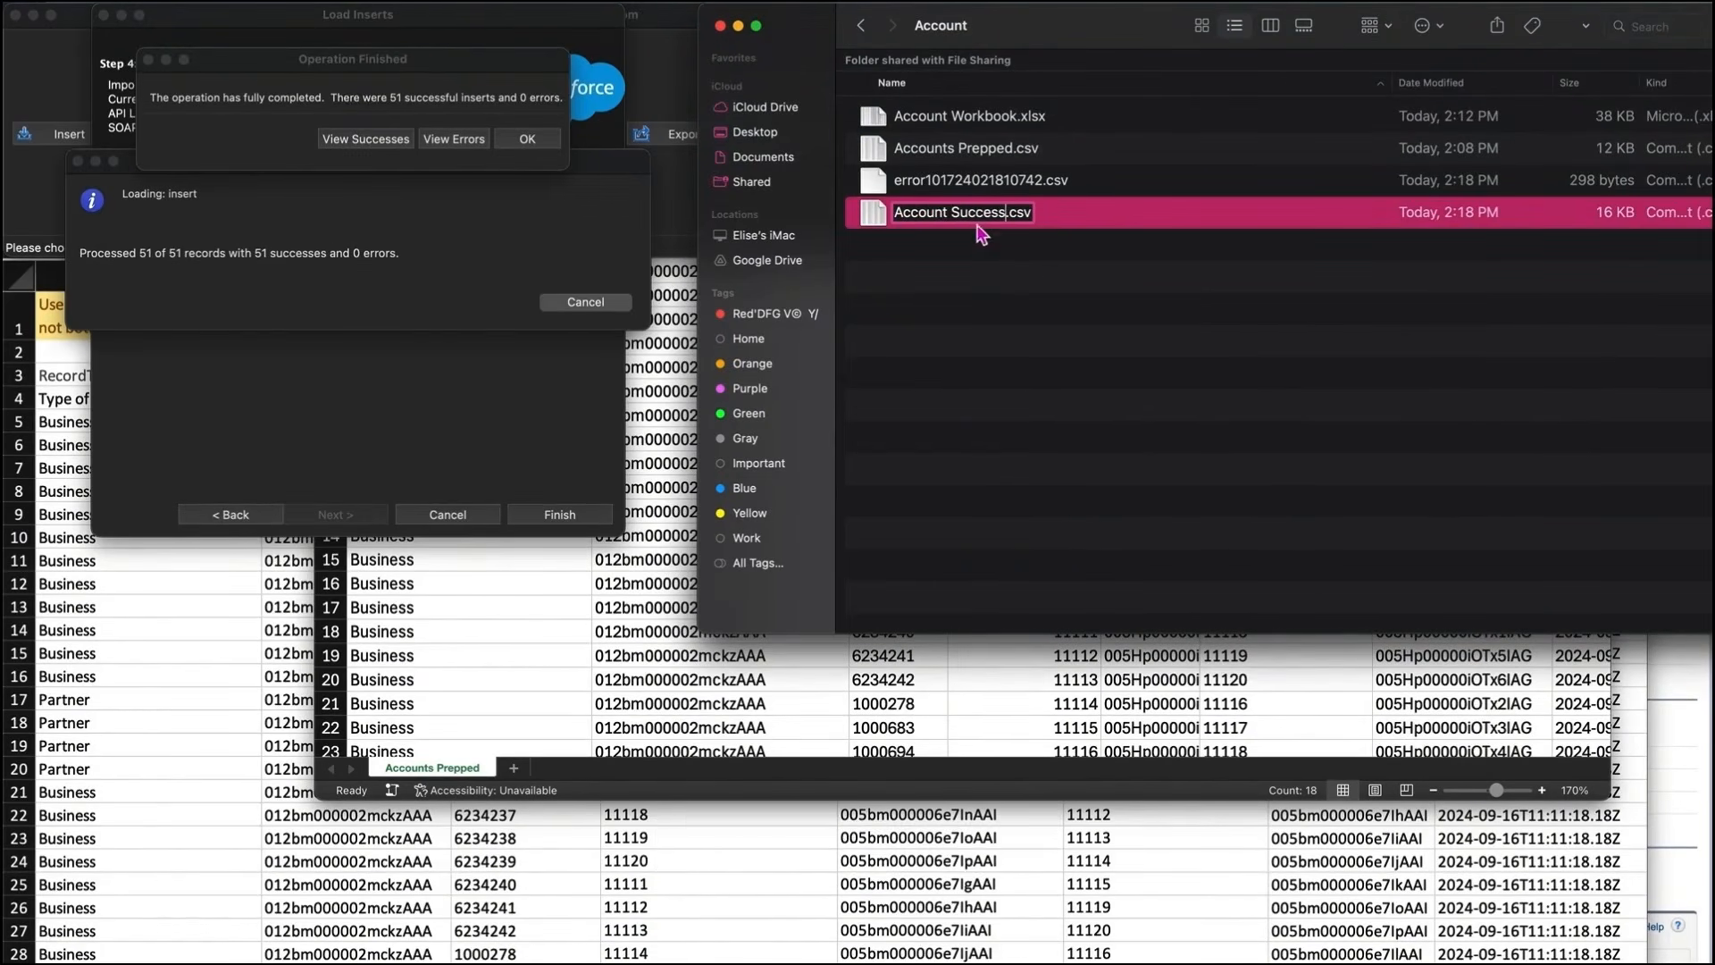
pyautogui.press('Return')
# Step: Open Account Success.csv and copy all of its data into a new sheet in Account Workbook
pyautogui.doubleClick(974, 116)
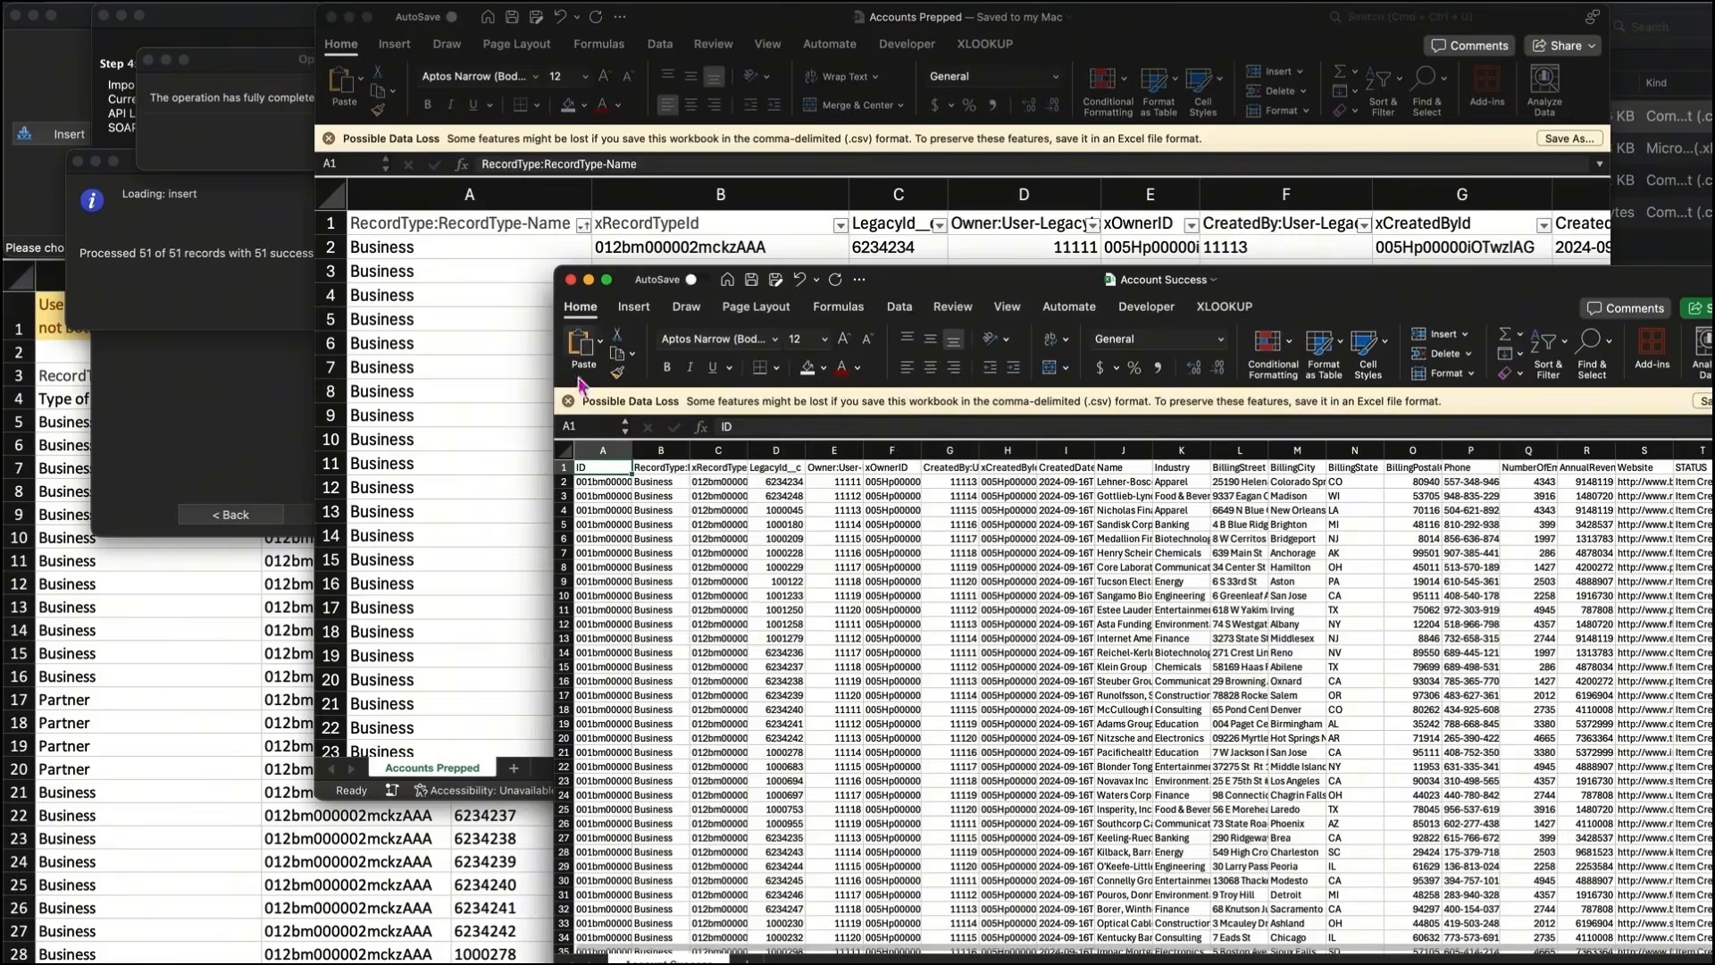
pyautogui.click(565, 456)
pyautogui.press('super+c')
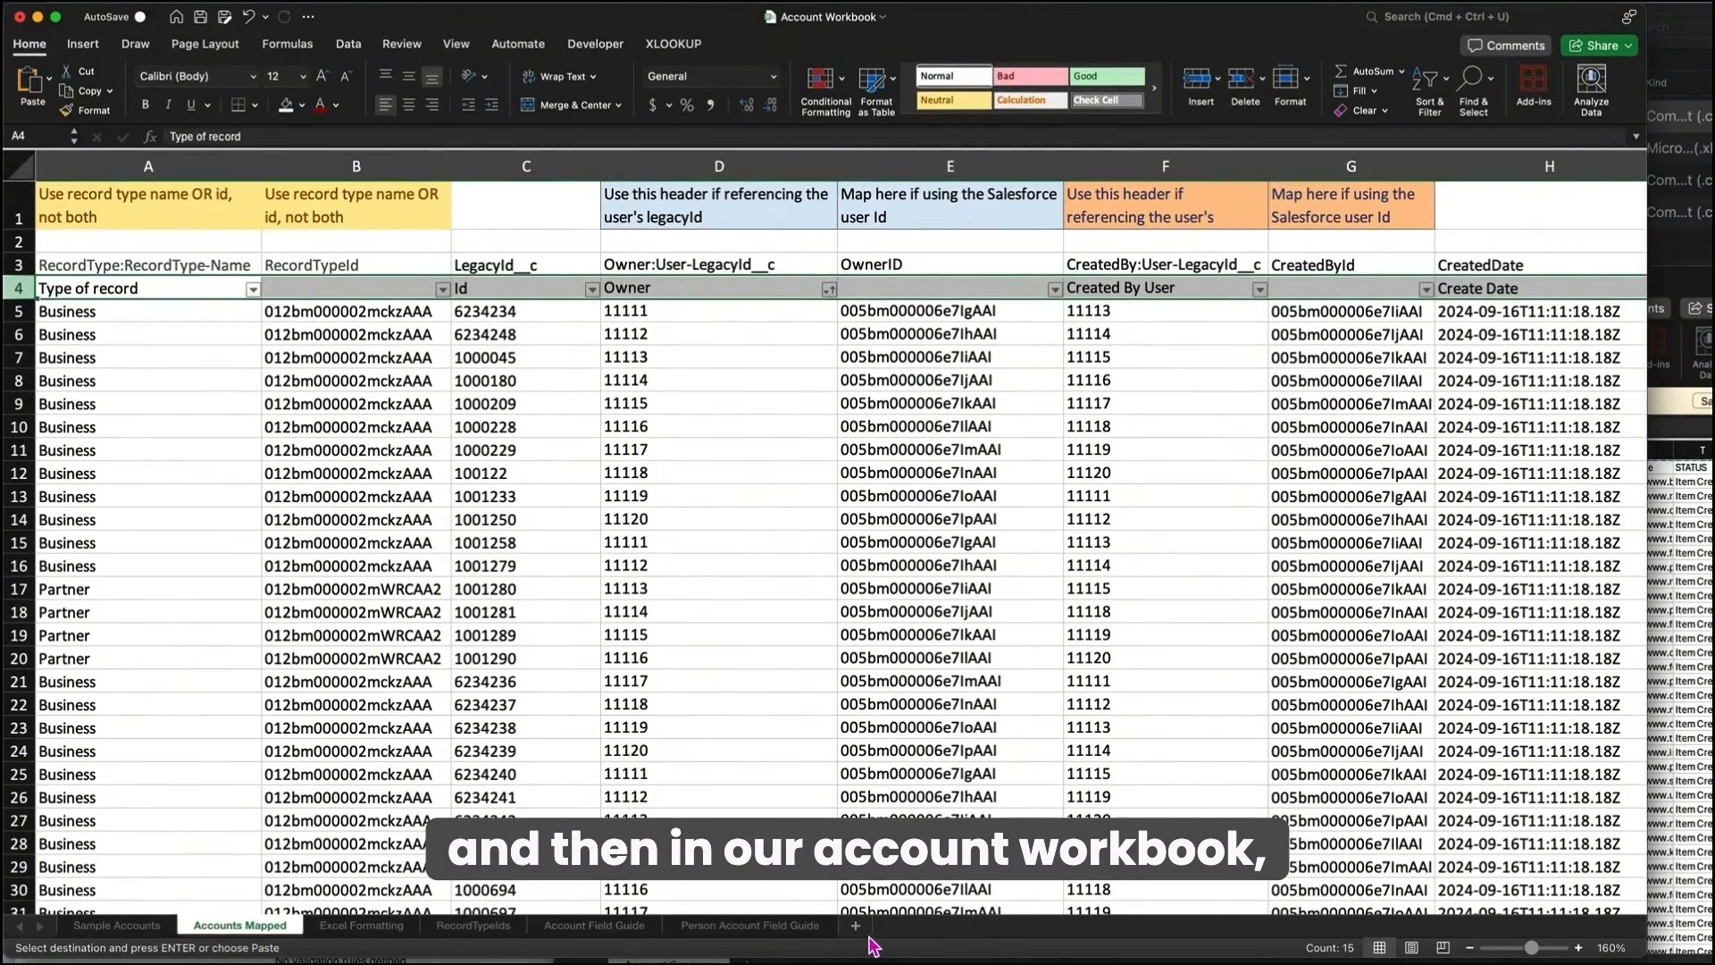
pyautogui.hotkey('shift', 'F11')
pyautogui.press('super+b')
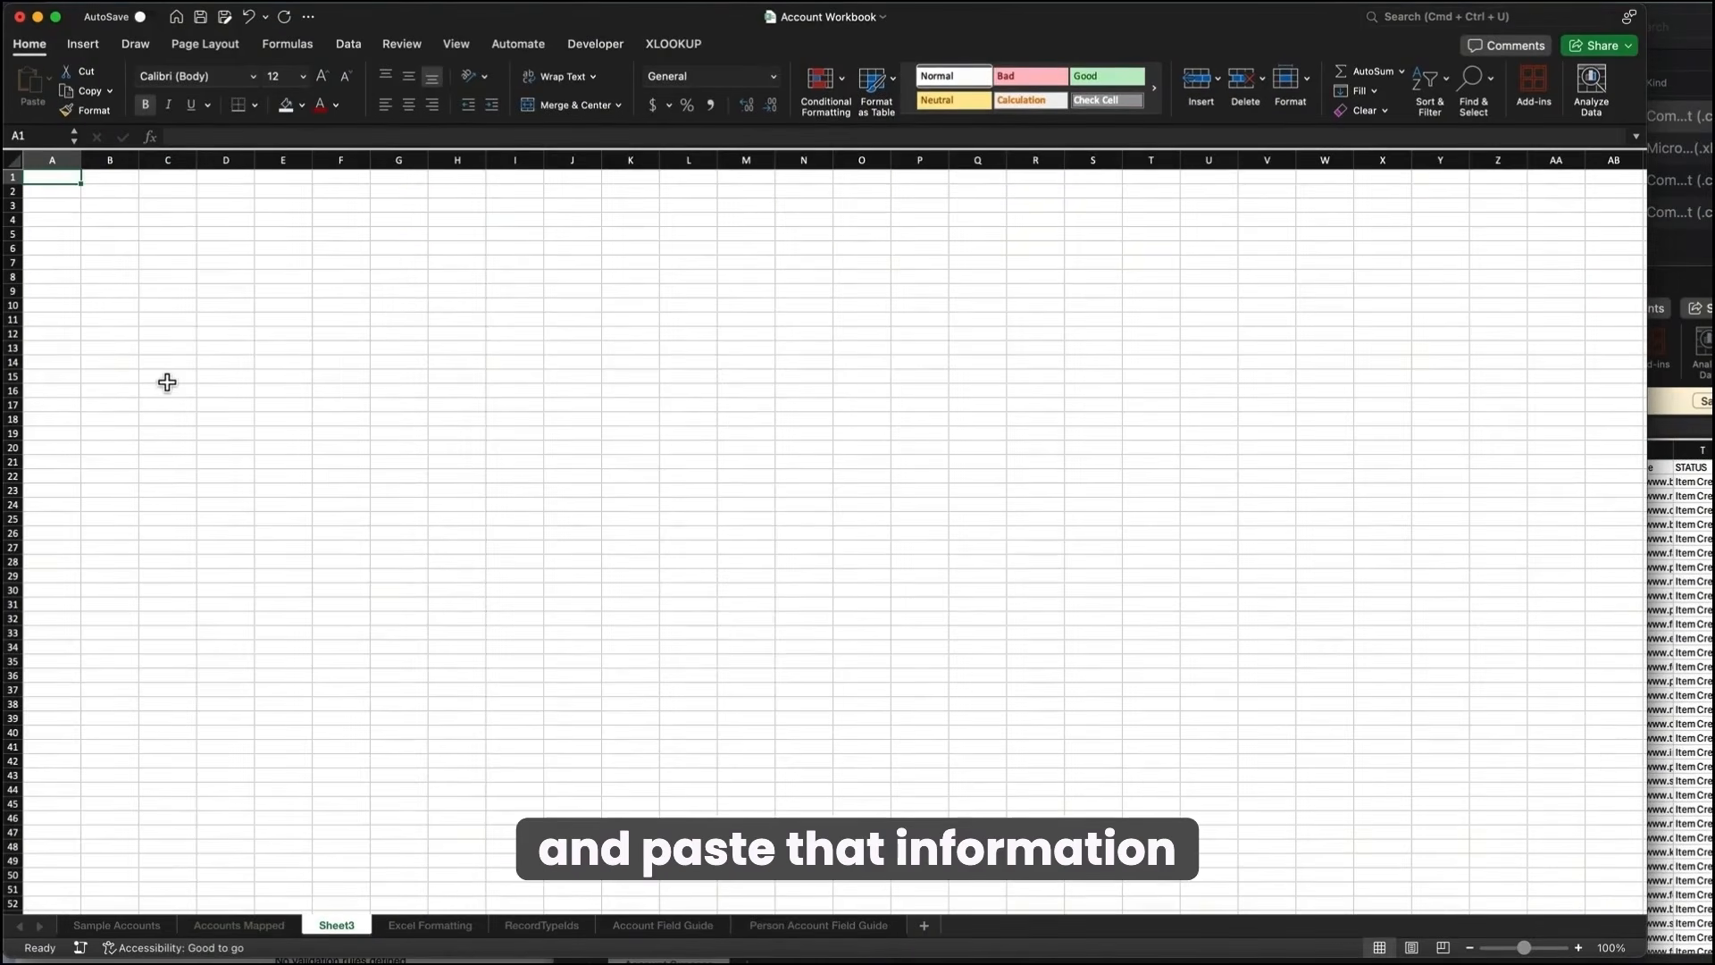
pyautogui.press('super+v')
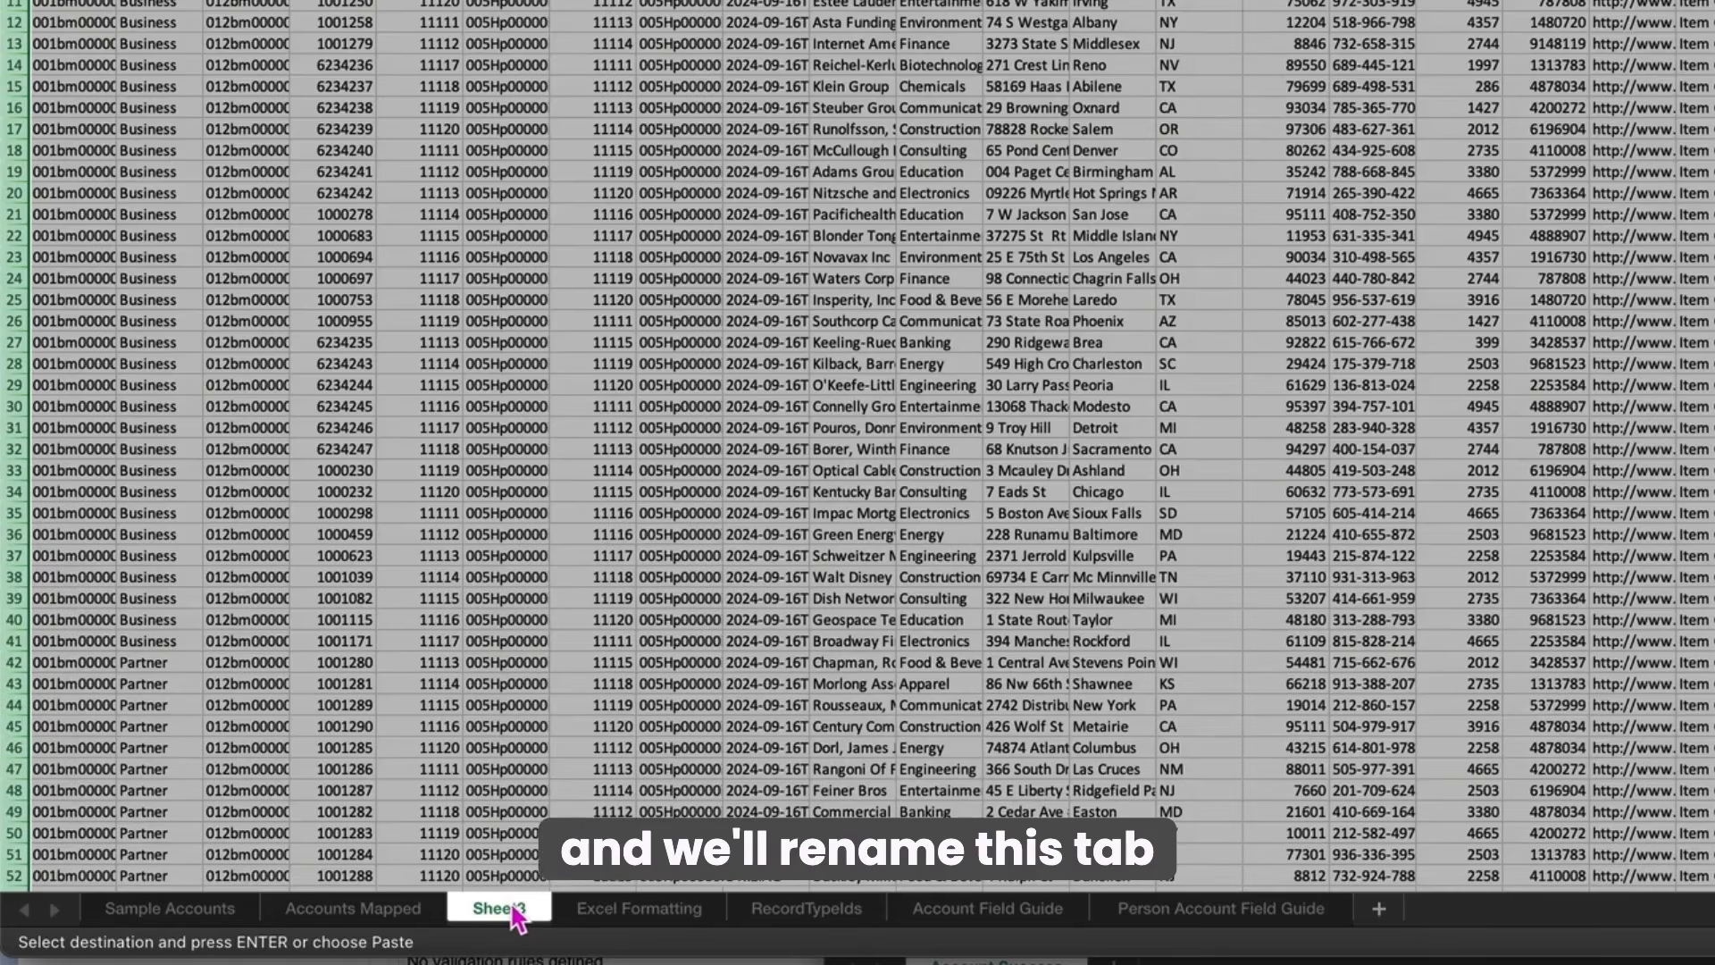
# Step: Rename the new sheet with the pasted import results as Successes
pyautogui.rightClick(541, 915)
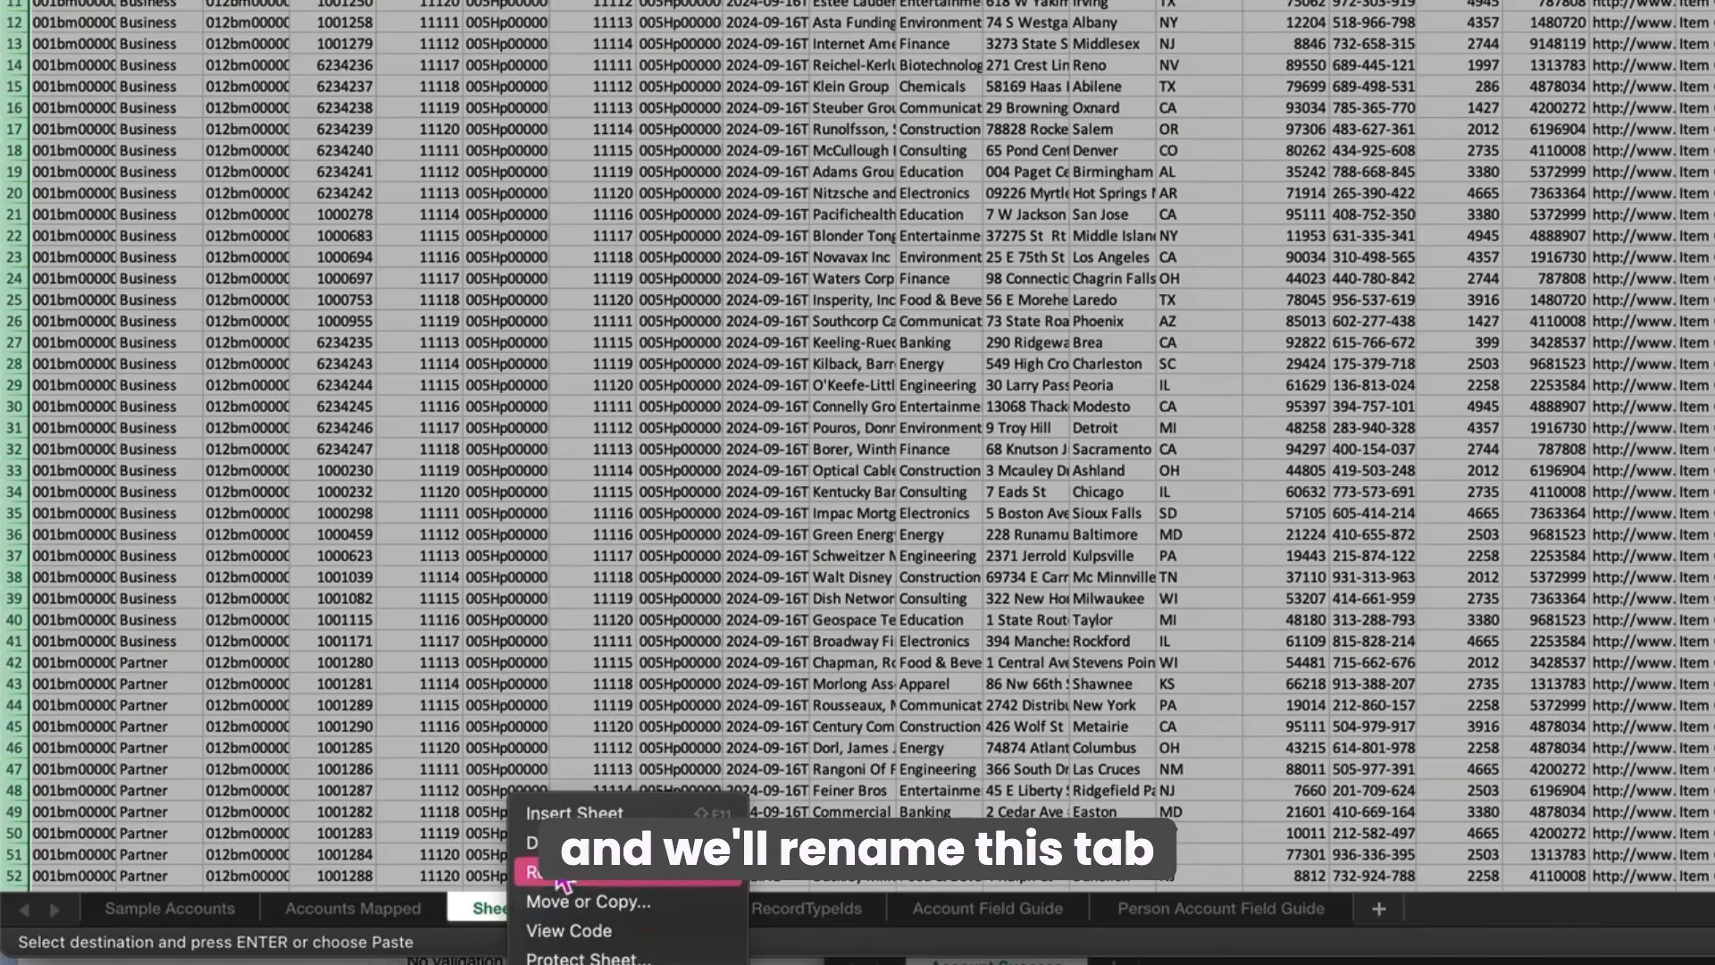
pyautogui.click(564, 876)
pyautogui.write('Successes')
pyautogui.press('Return')
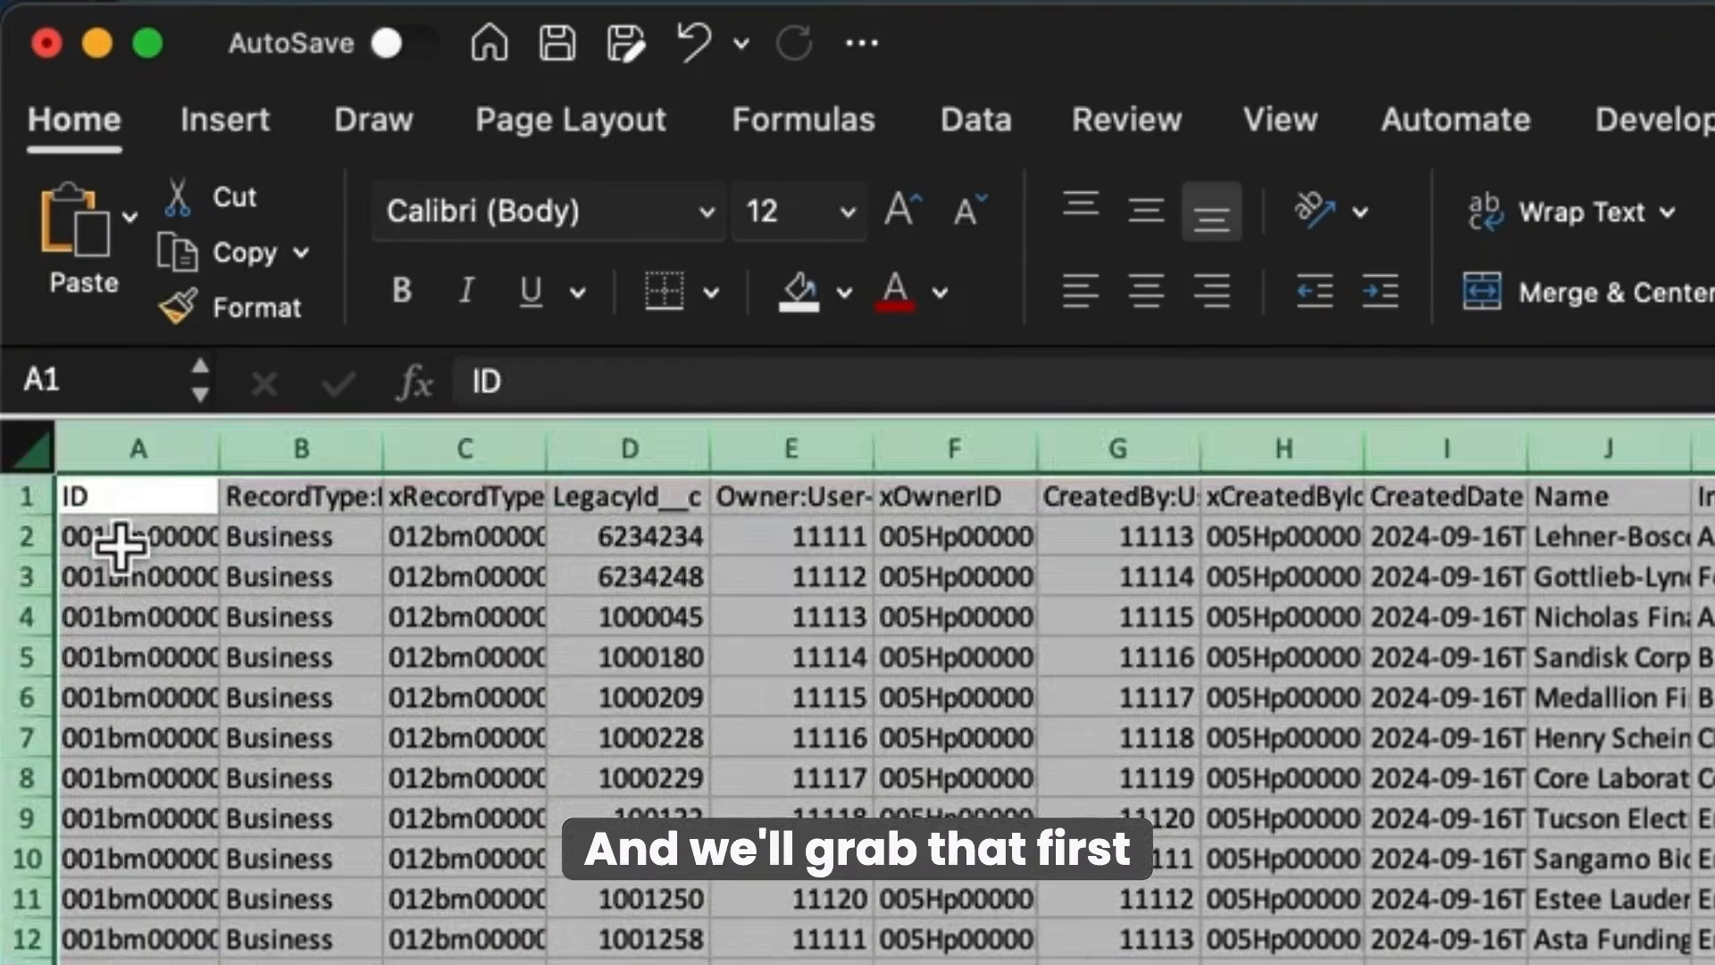
# Step: Copy the first account ID from the Successes sheet and open that record in Salesforce by putting the ID after force.com/ in the address
pyautogui.click(121, 540)
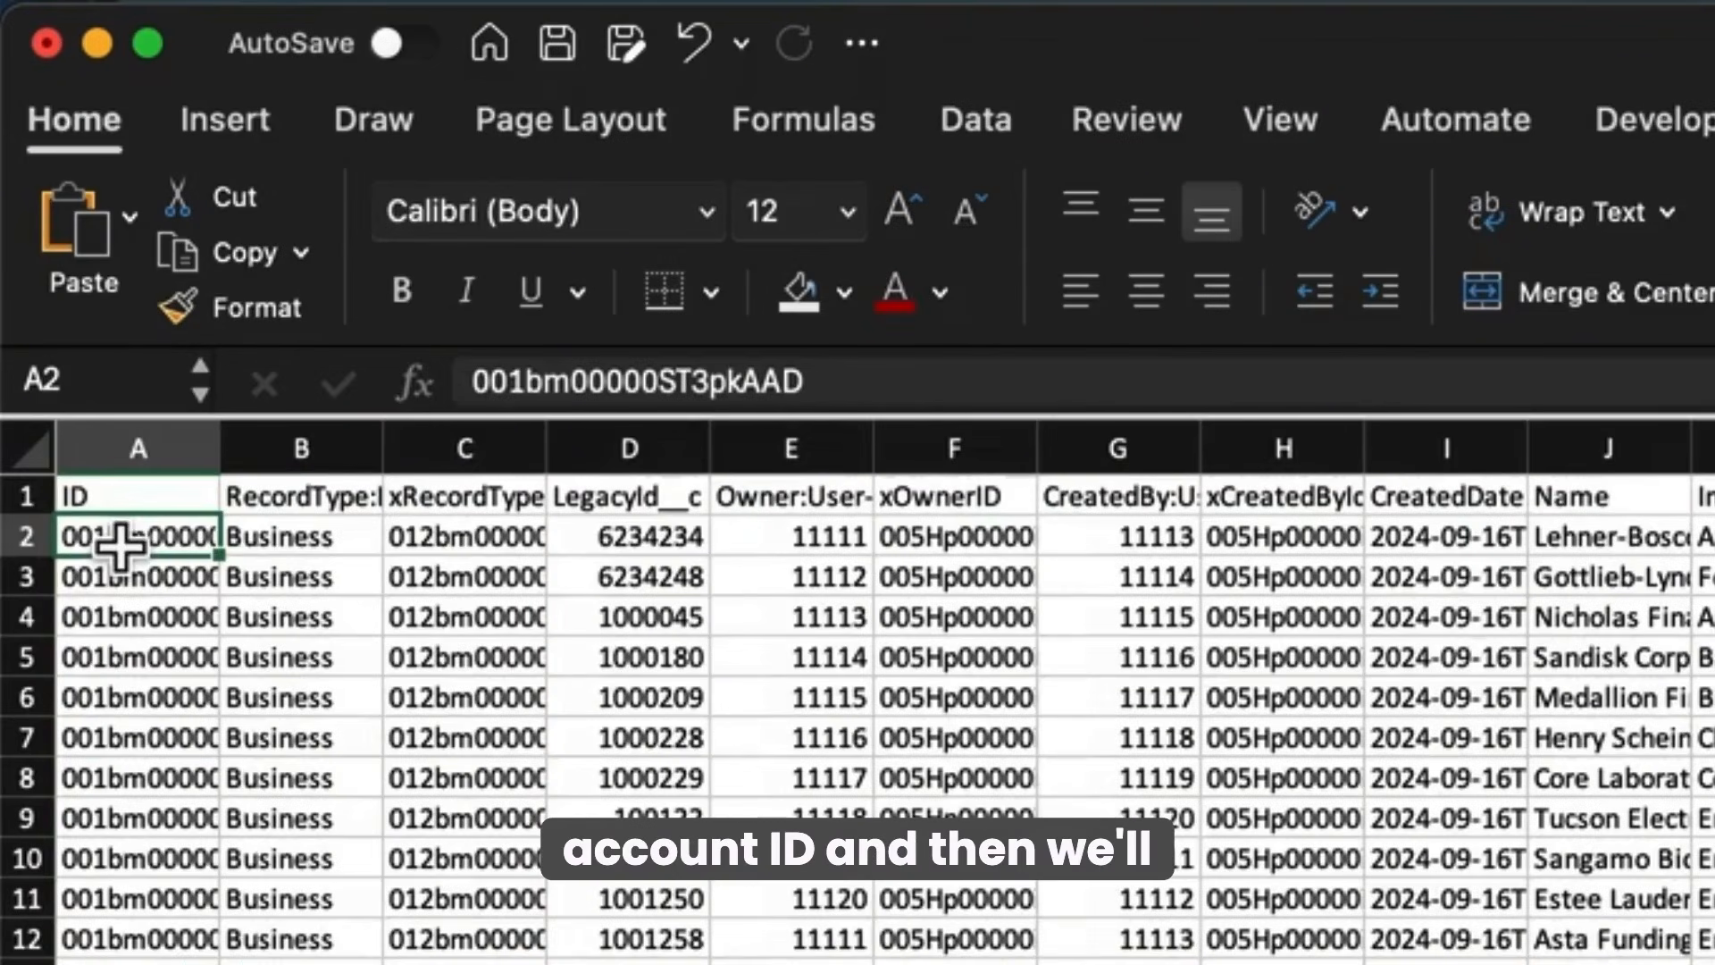
pyautogui.press('super+c')
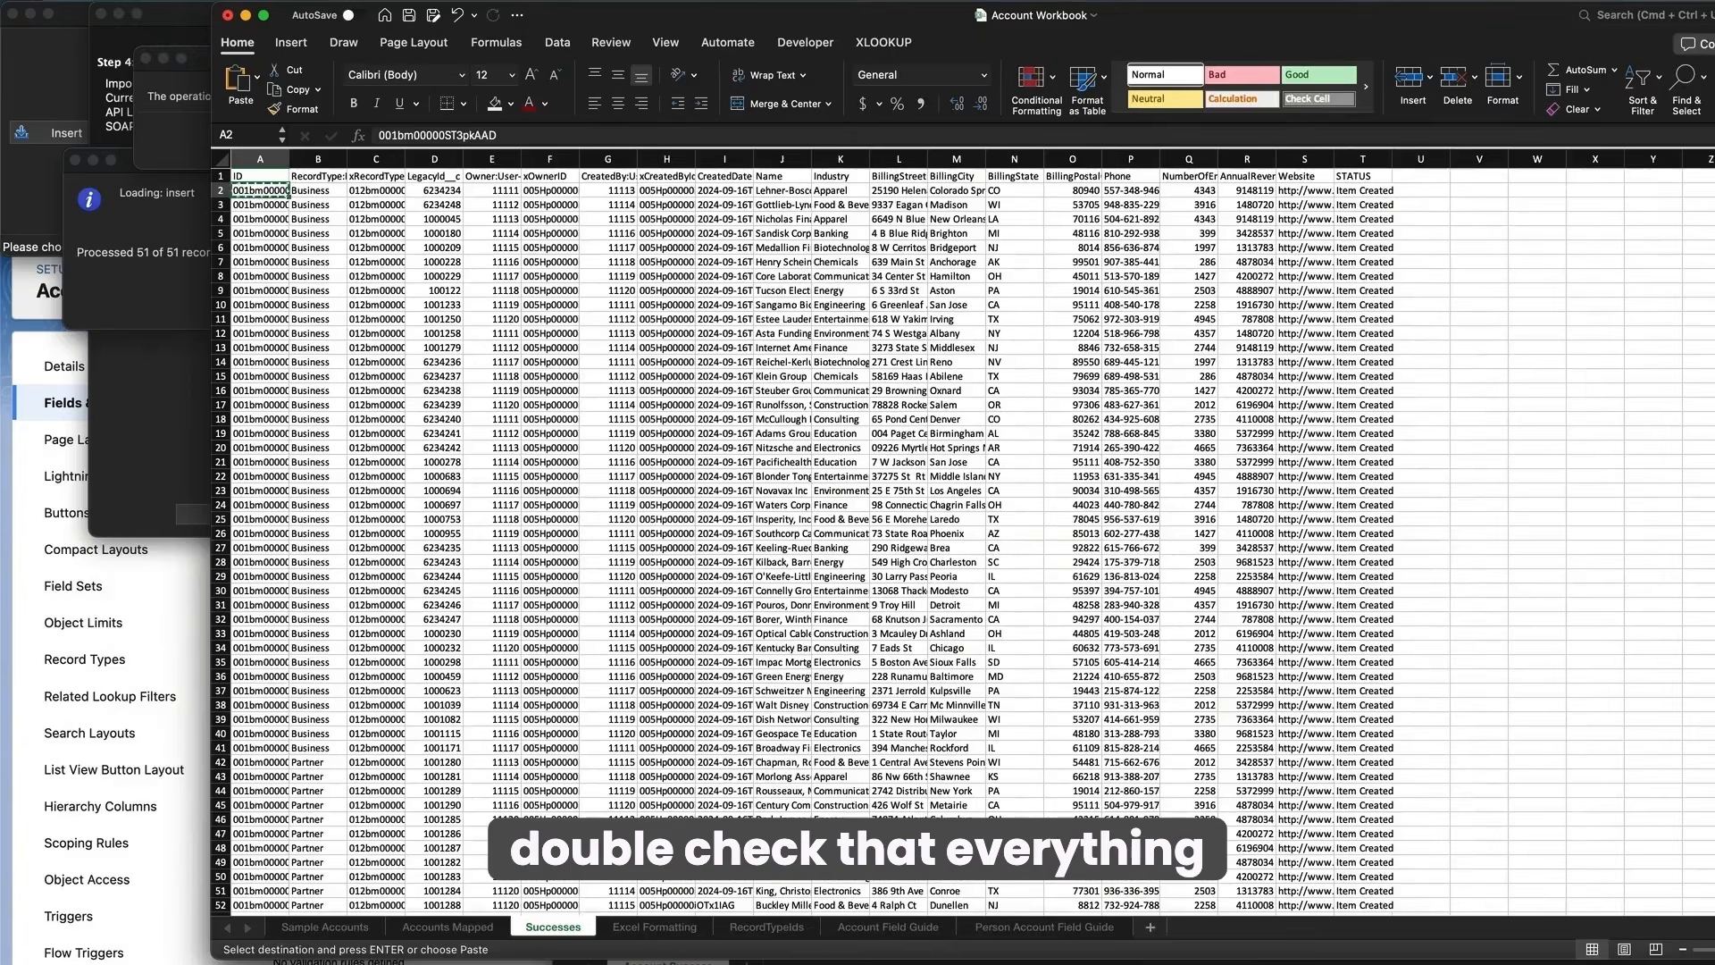
pyautogui.press('super+Tab')
pyautogui.click(185, 93)
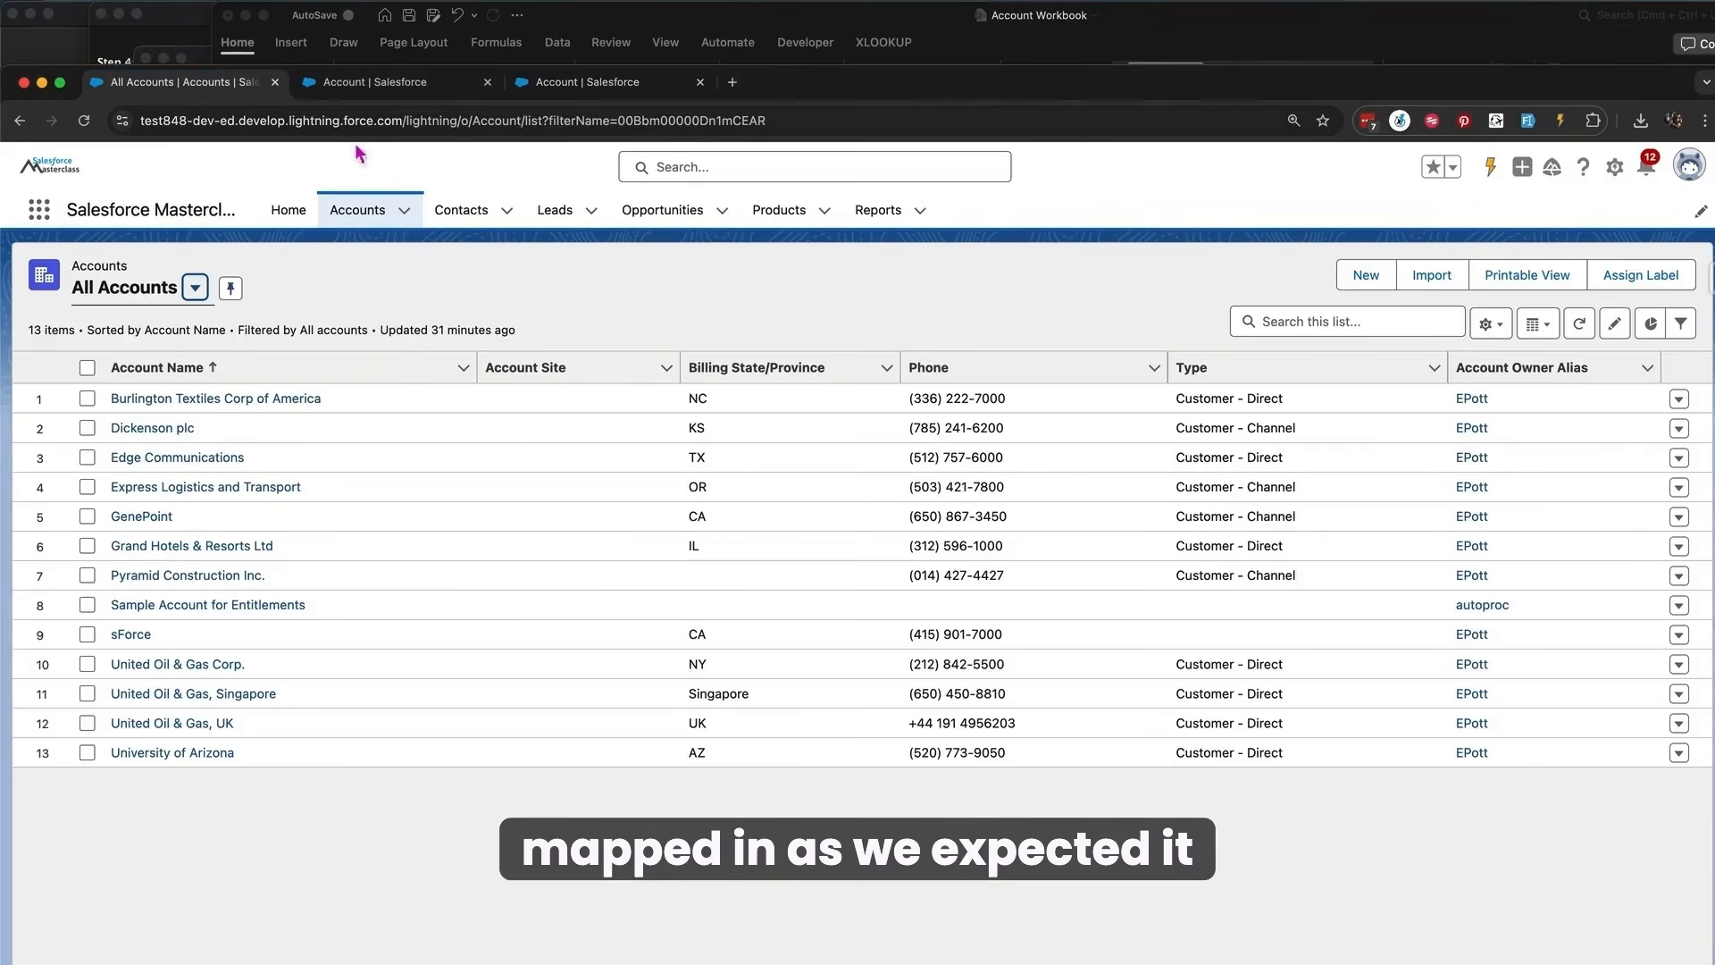
pyautogui.click(407, 125)
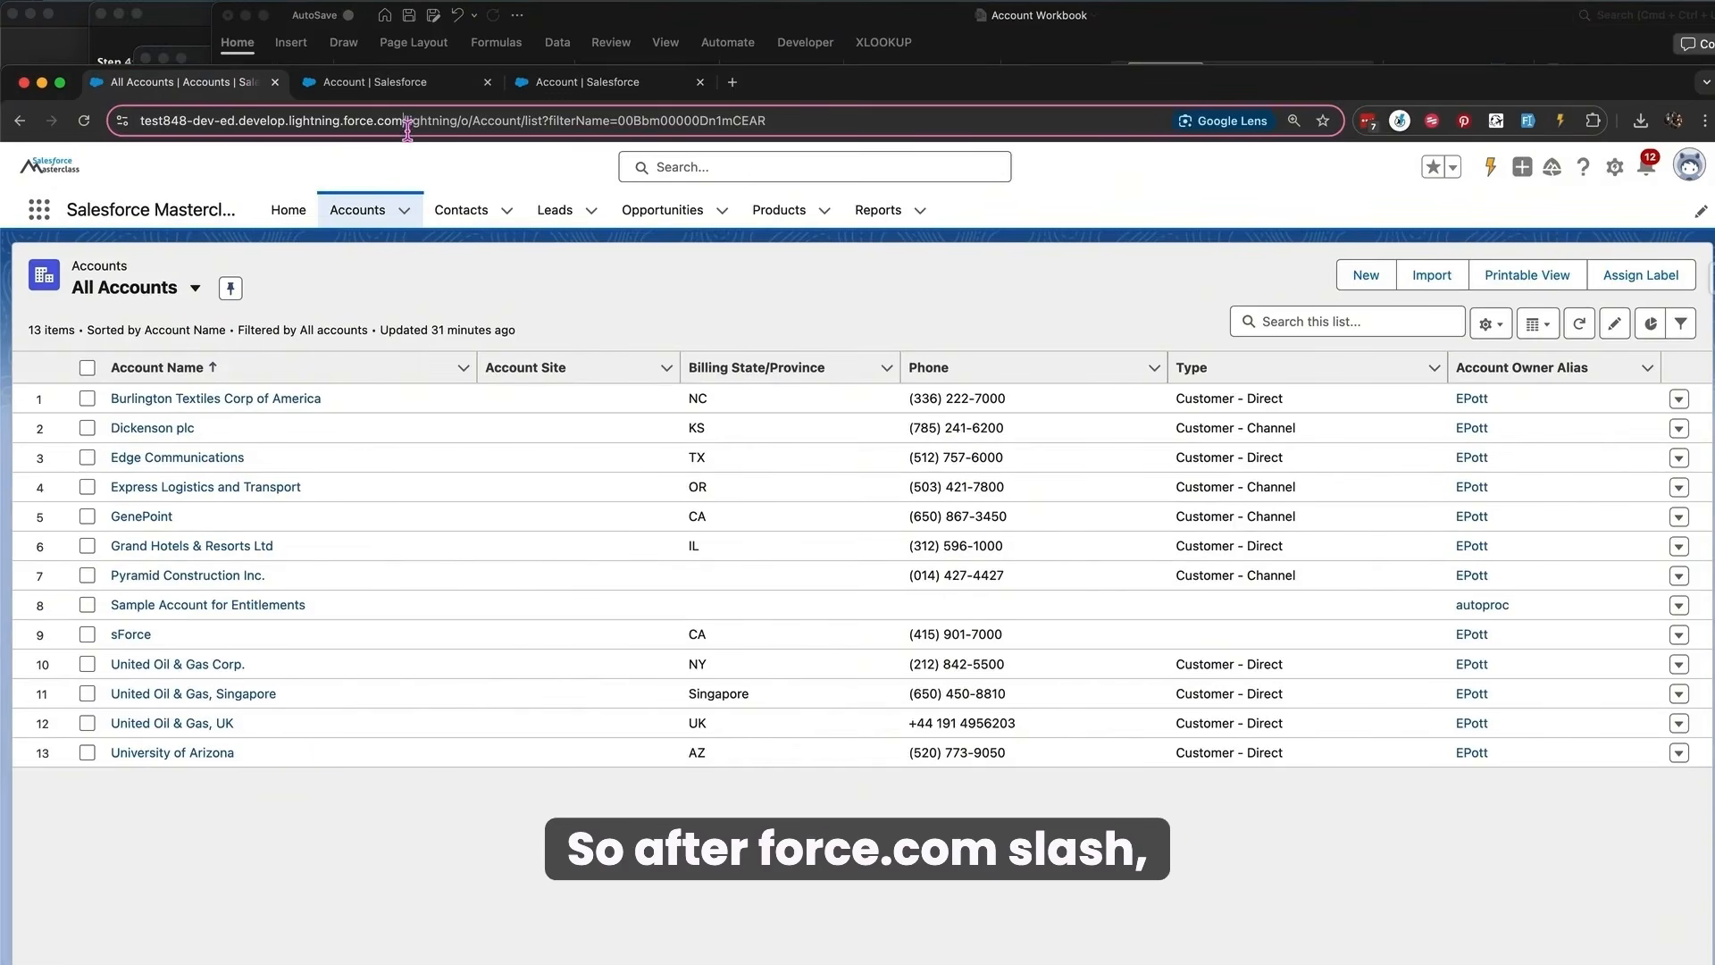
pyautogui.click(408, 129)
pyautogui.press('super+v')
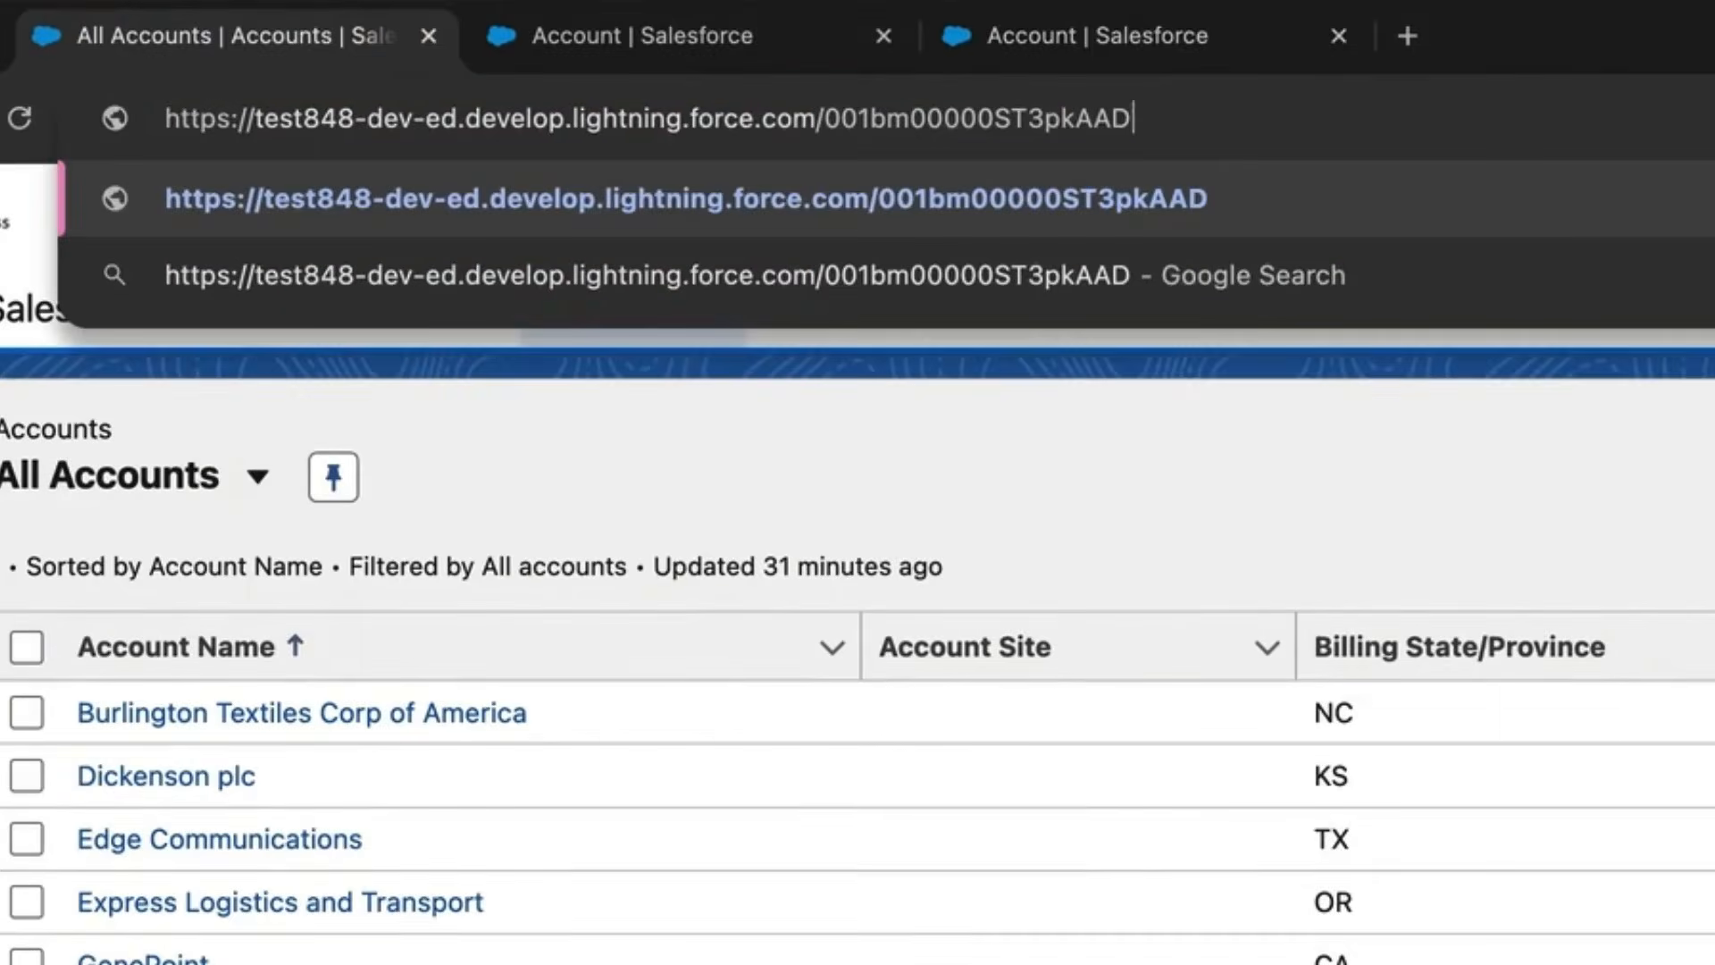
pyautogui.press('Return')
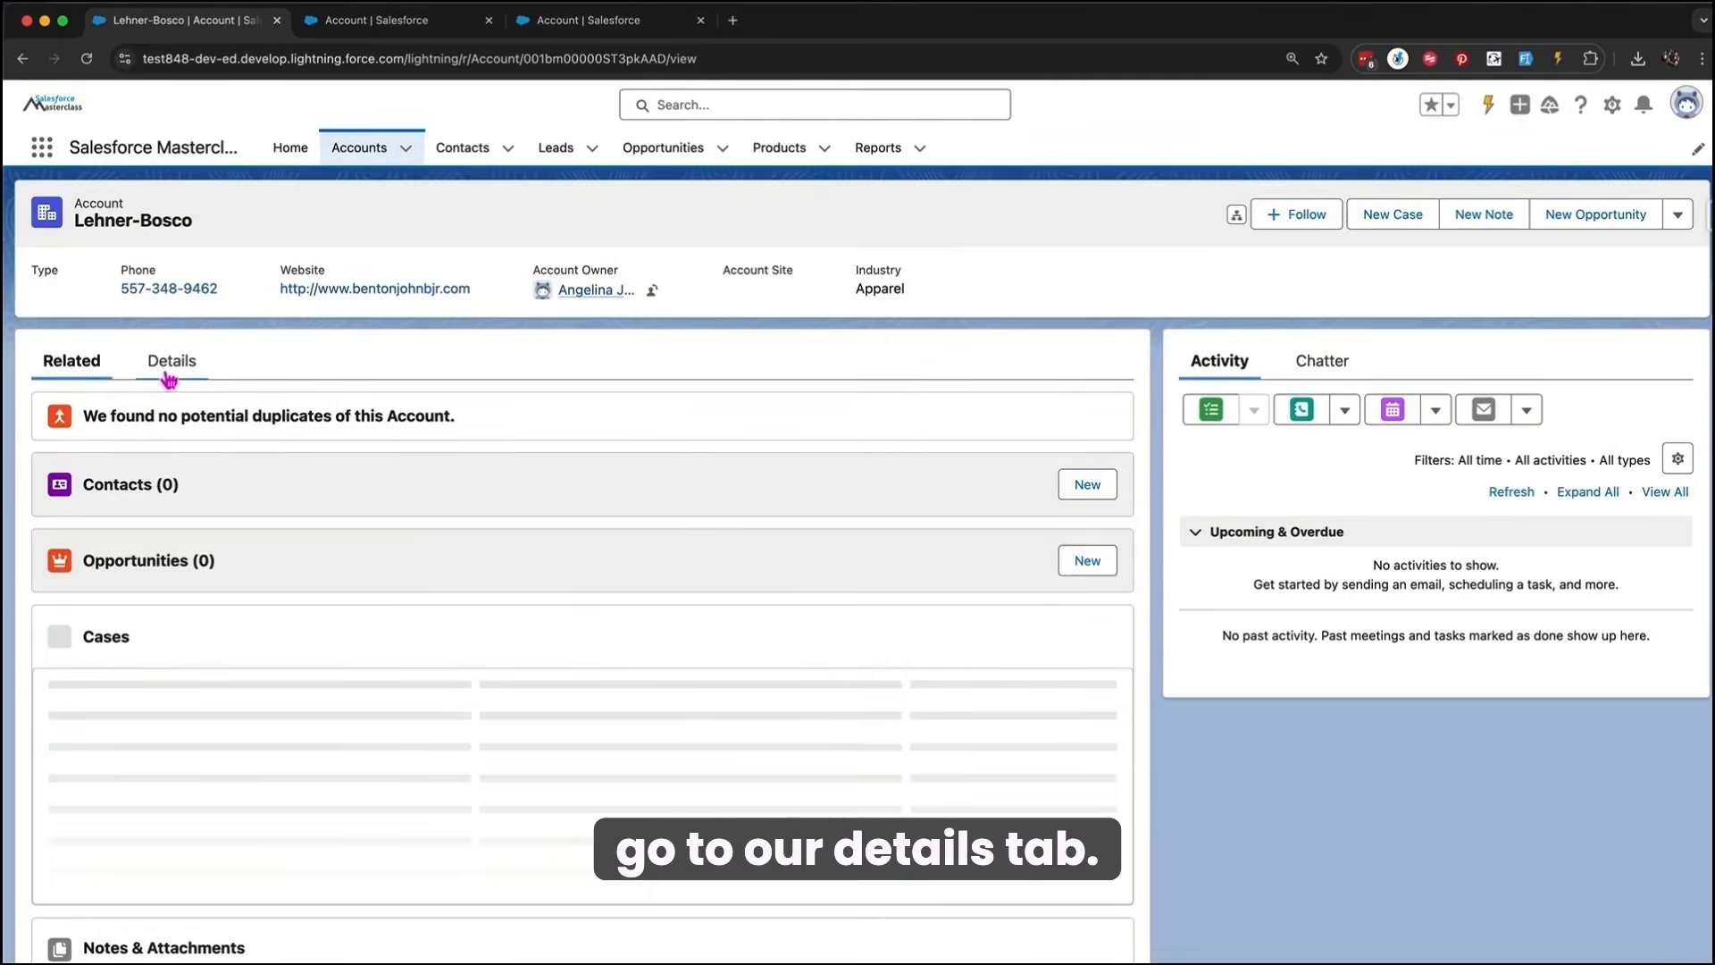
# Step: Examine the account's details to check that the imported field values, including owner, LegacyId, billing address and created by, are mapped correctly
pyautogui.click(197, 806)
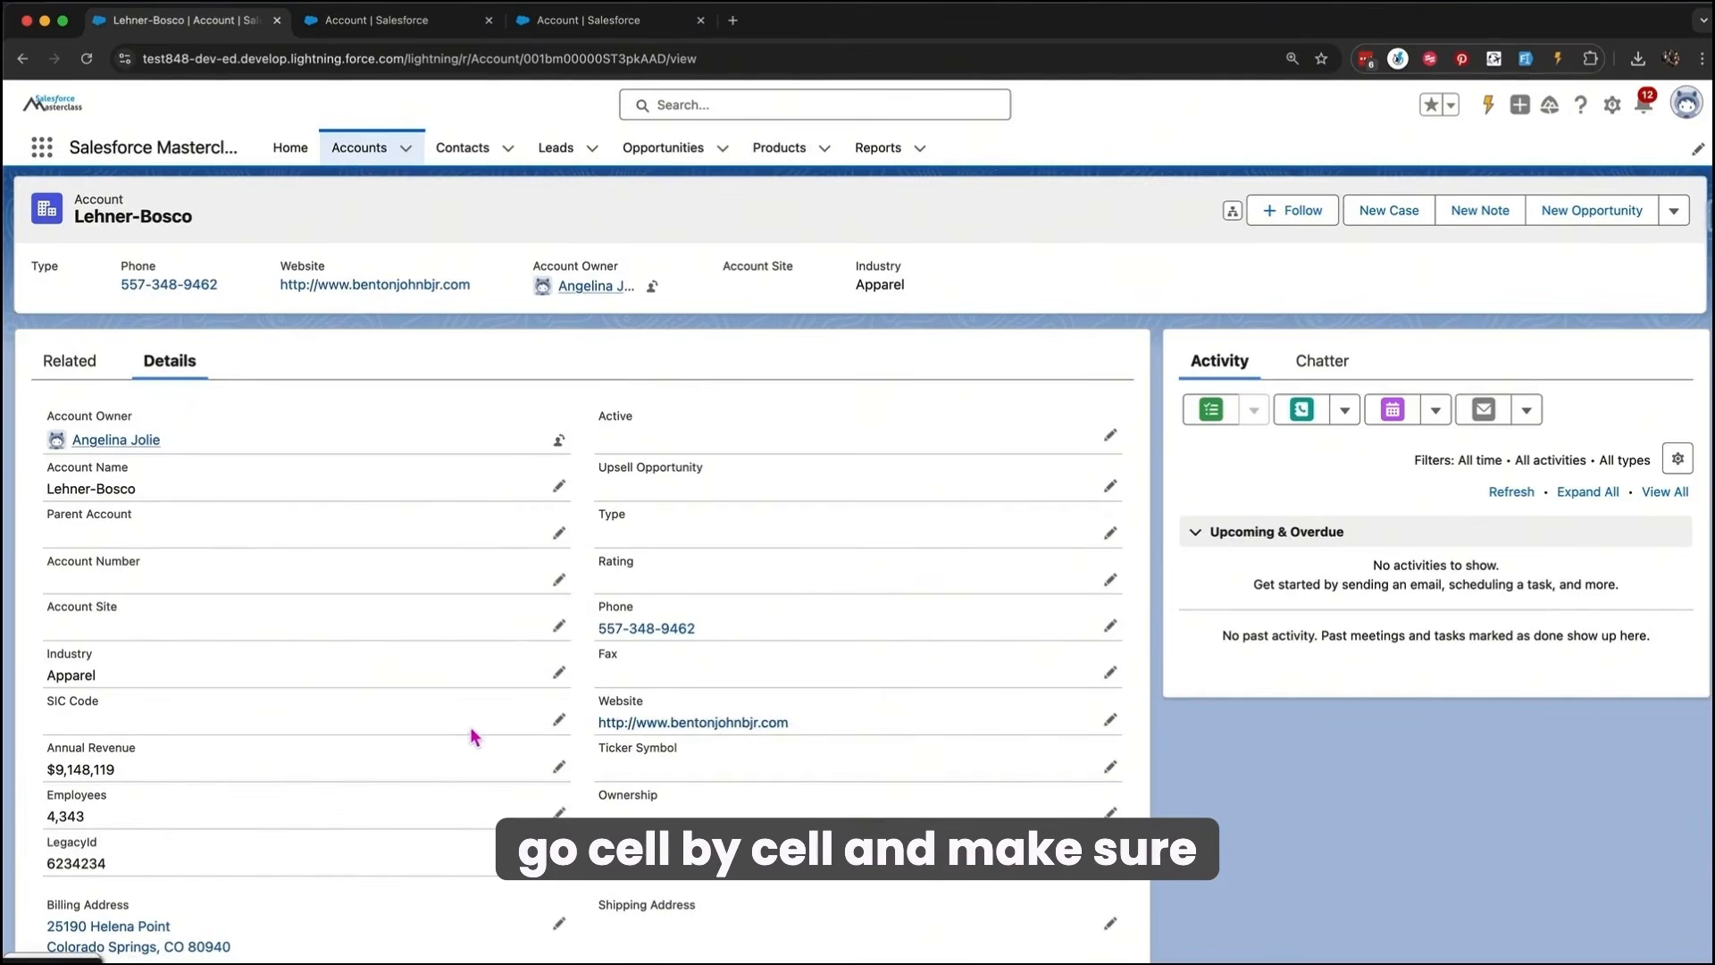
pyautogui.scroll(-2, 470, 726)
pyautogui.scroll(-4, 470, 743)
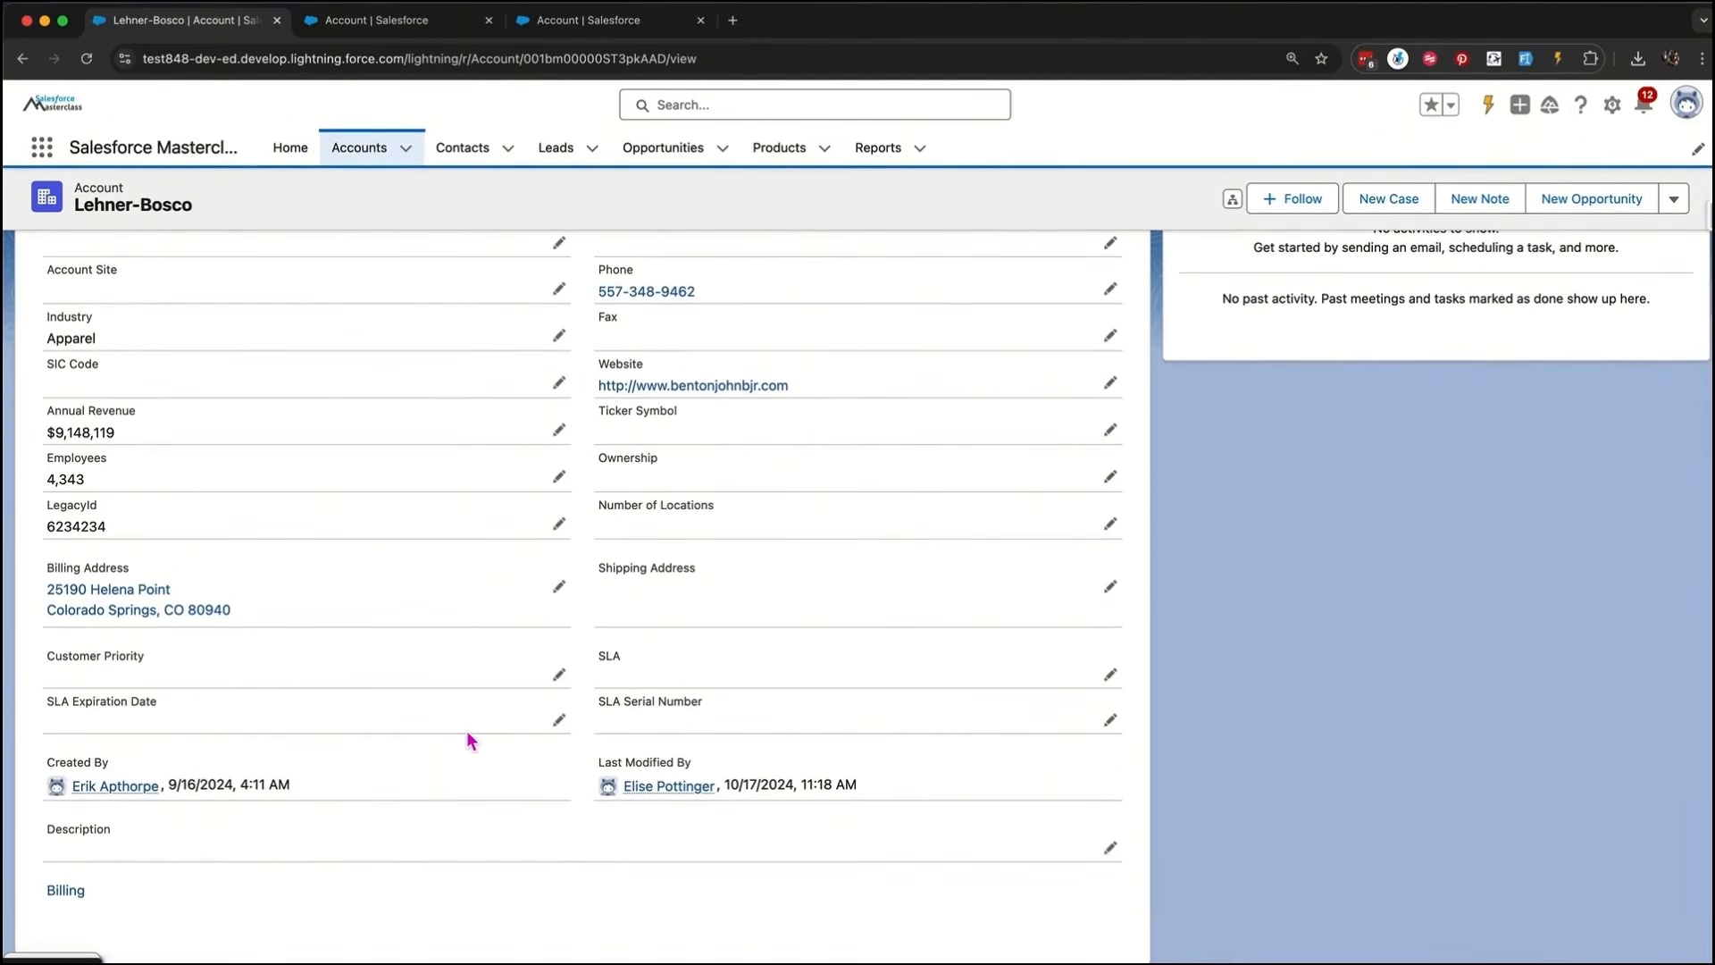
pyautogui.scroll(6, 710, 460)
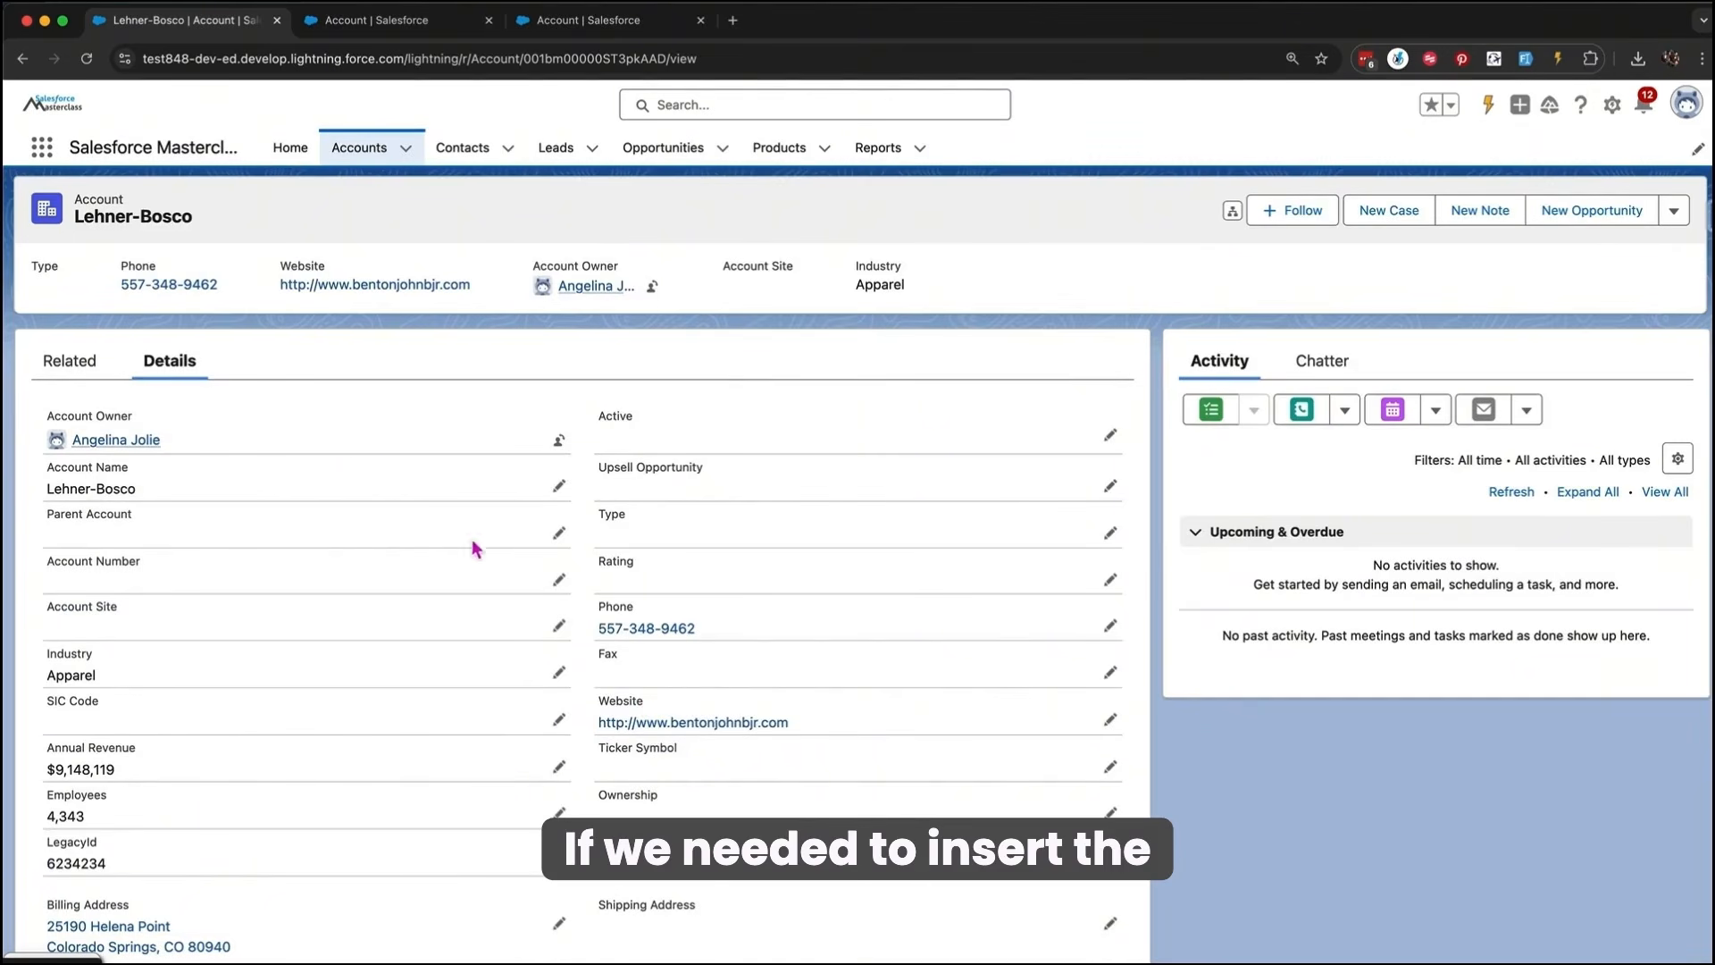
# Step: Open the account's Parent Account field for editing, and switch back to the Successes sheet in Account Workbook
pyautogui.click(559, 533)
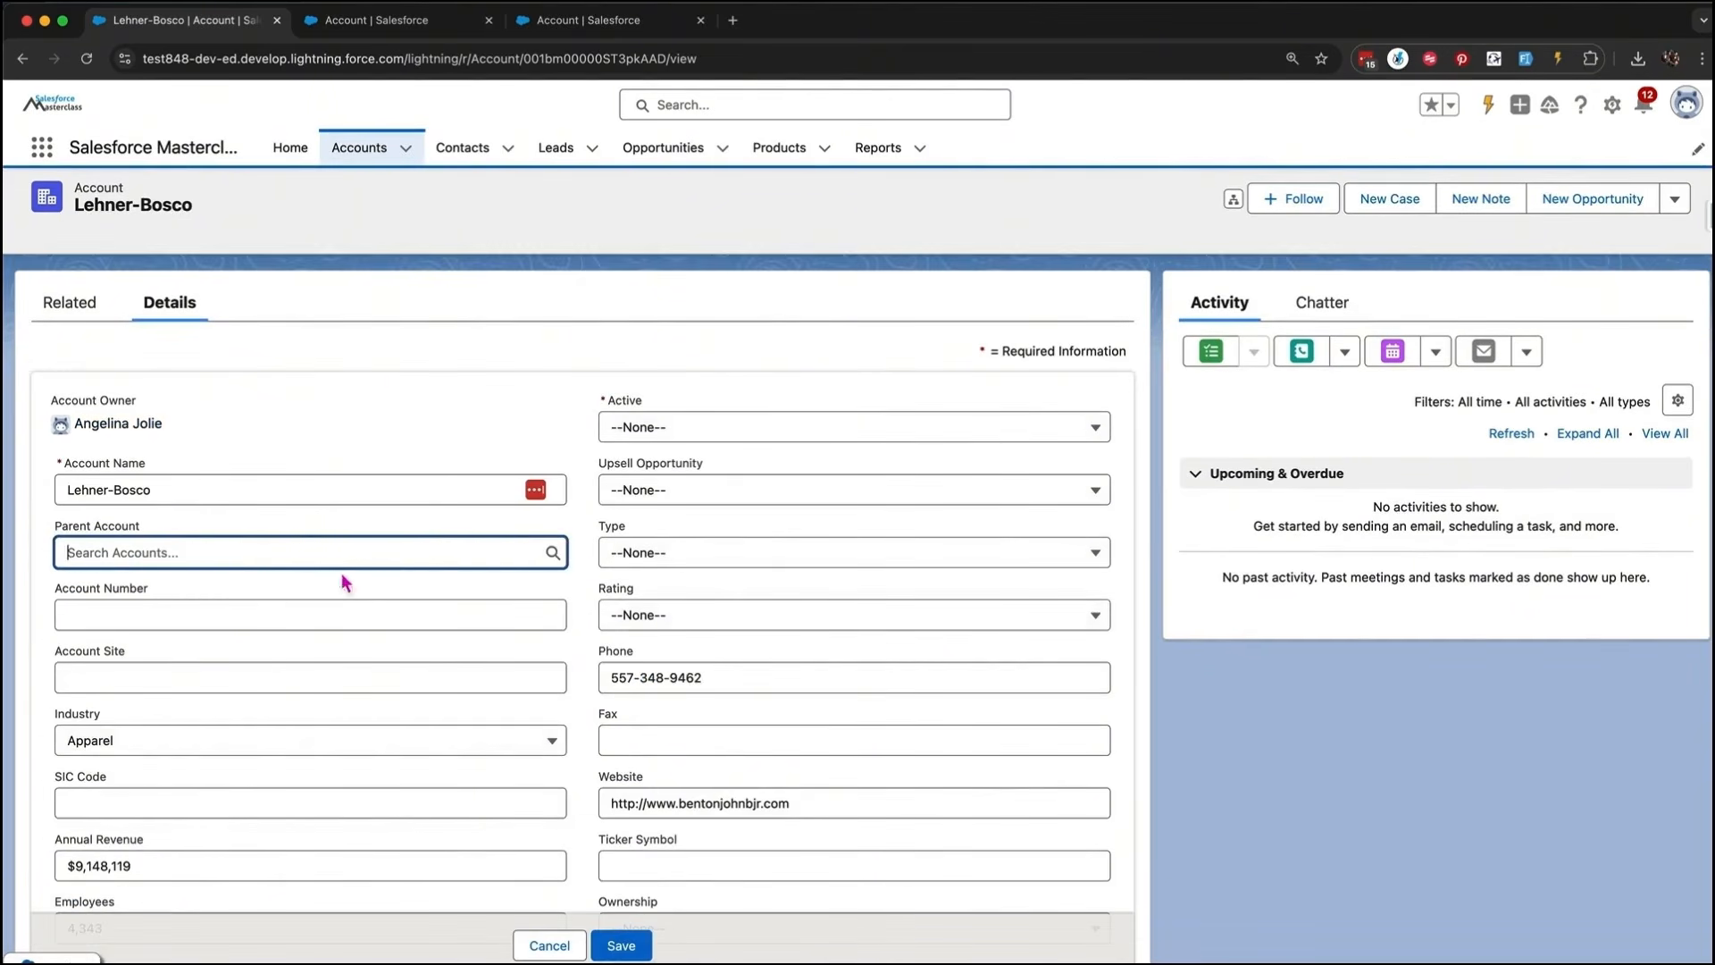
pyautogui.moveTo(851, 36); pyautogui.dragTo(845, 214)
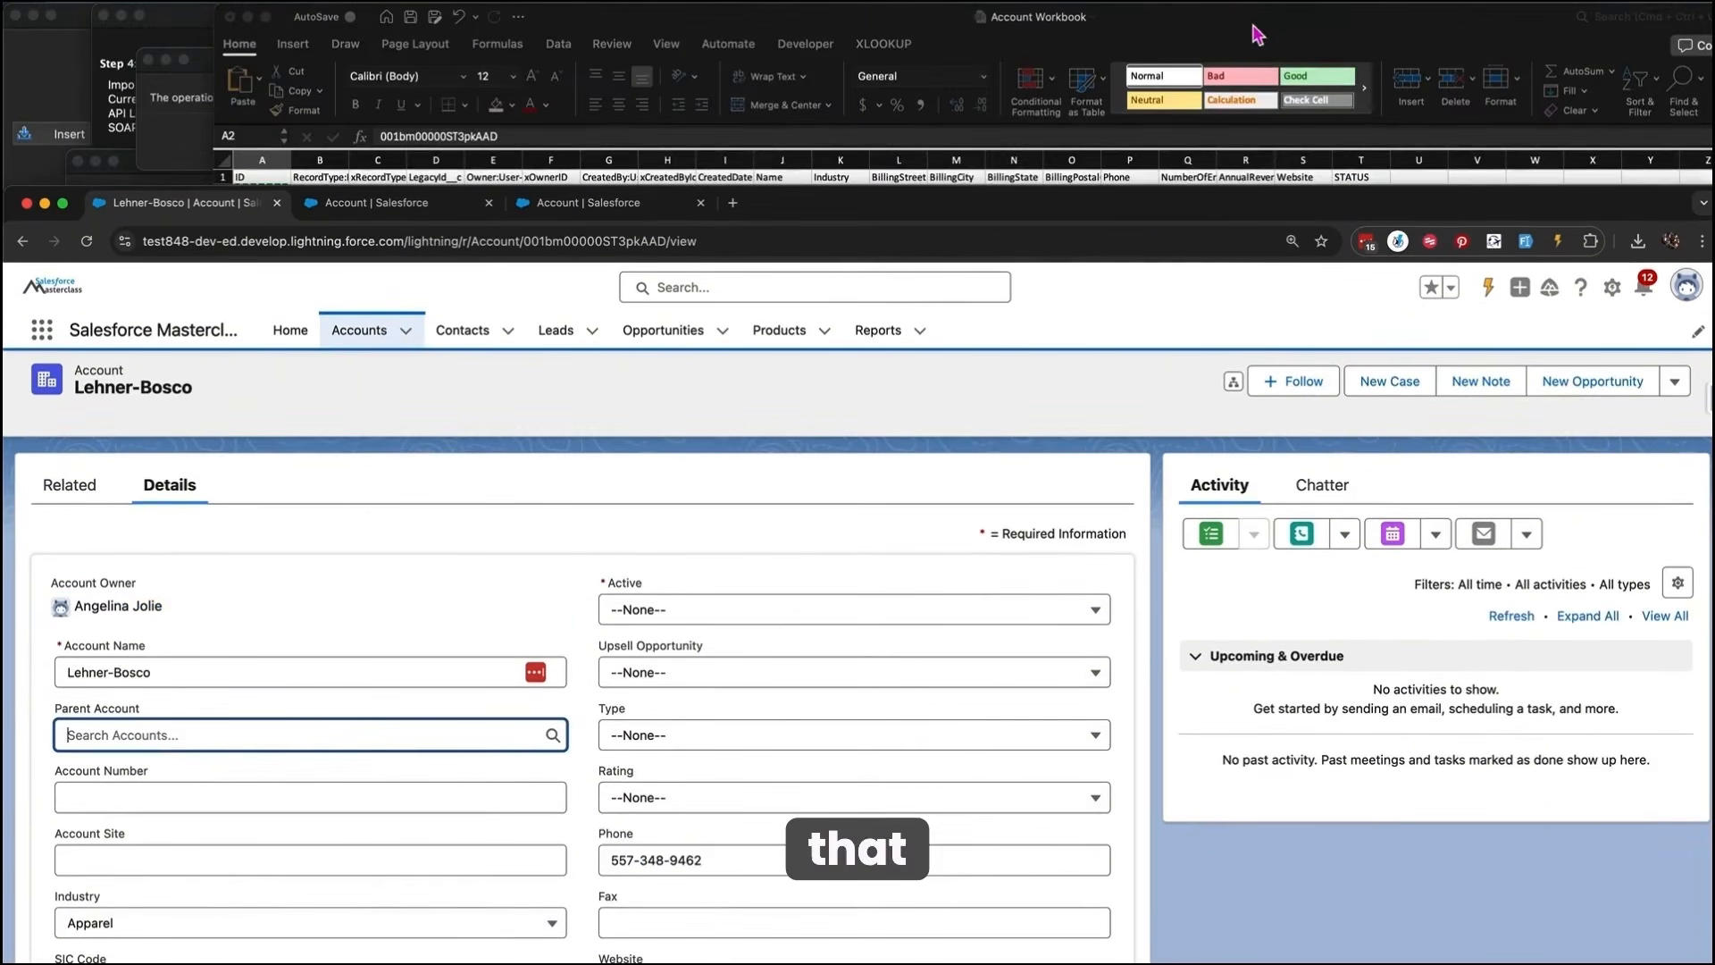
pyautogui.moveTo(1207, 18); pyautogui.dragTo(1158, 16)
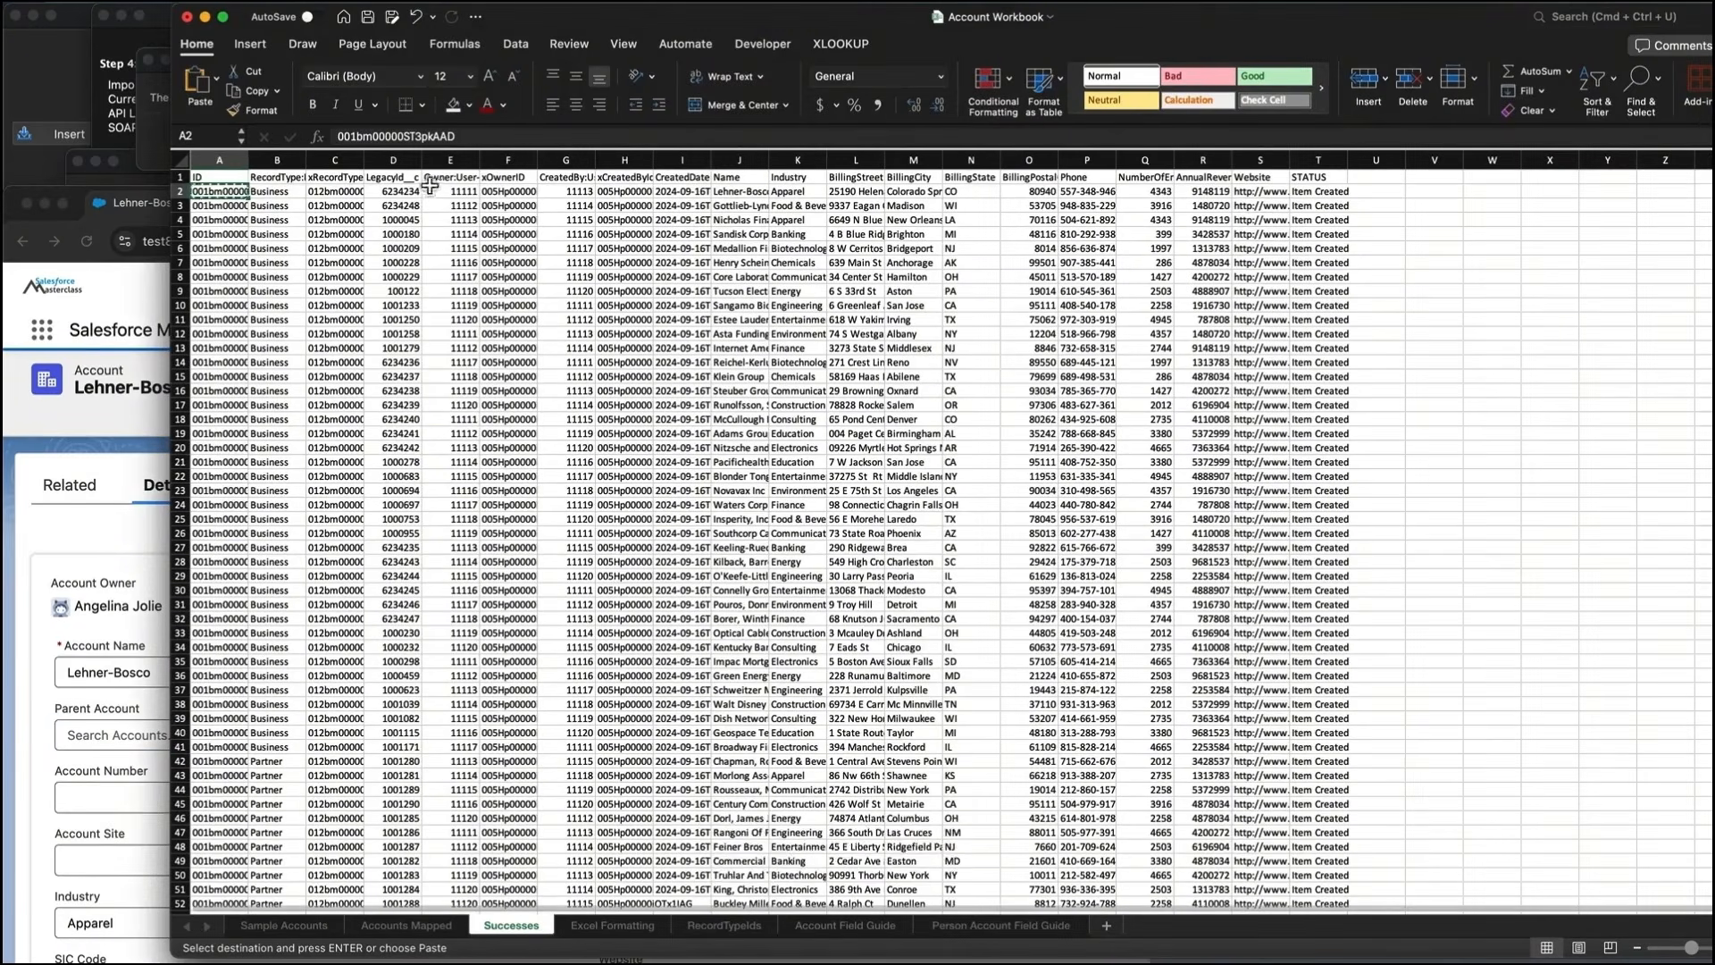